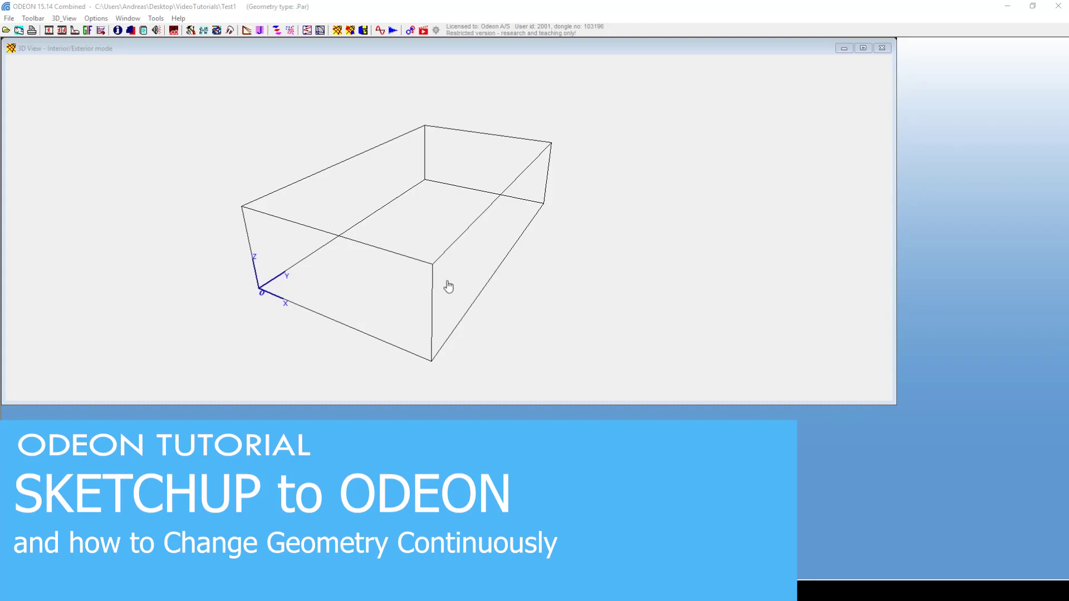
Orbit the ODEON wireframe of the Test1 box room, then switch to its SketchUp model
drag(446, 286, 365, 285)
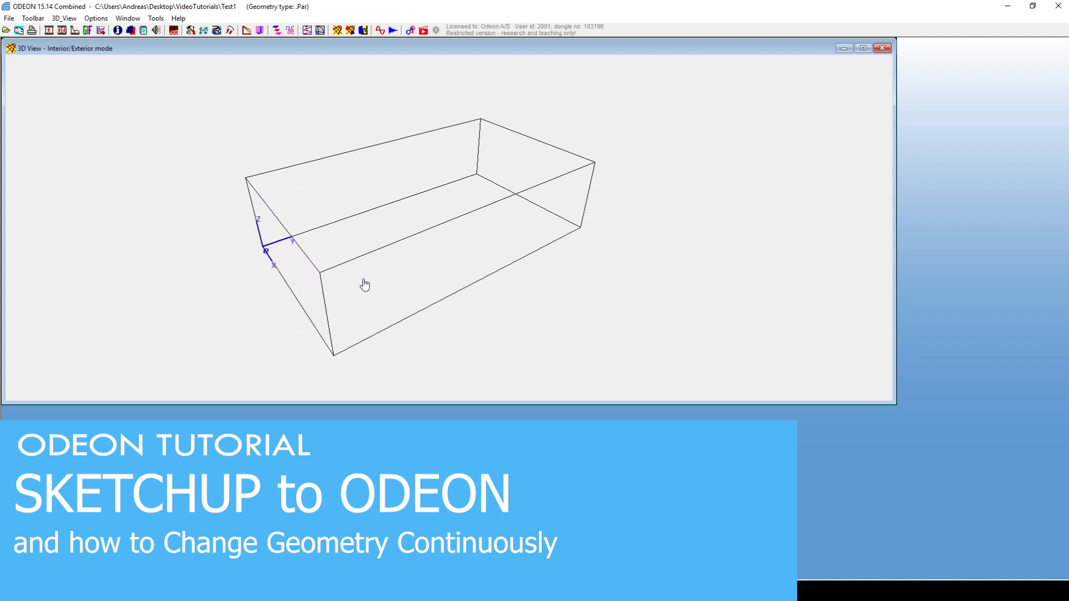
drag(403, 243, 442, 237)
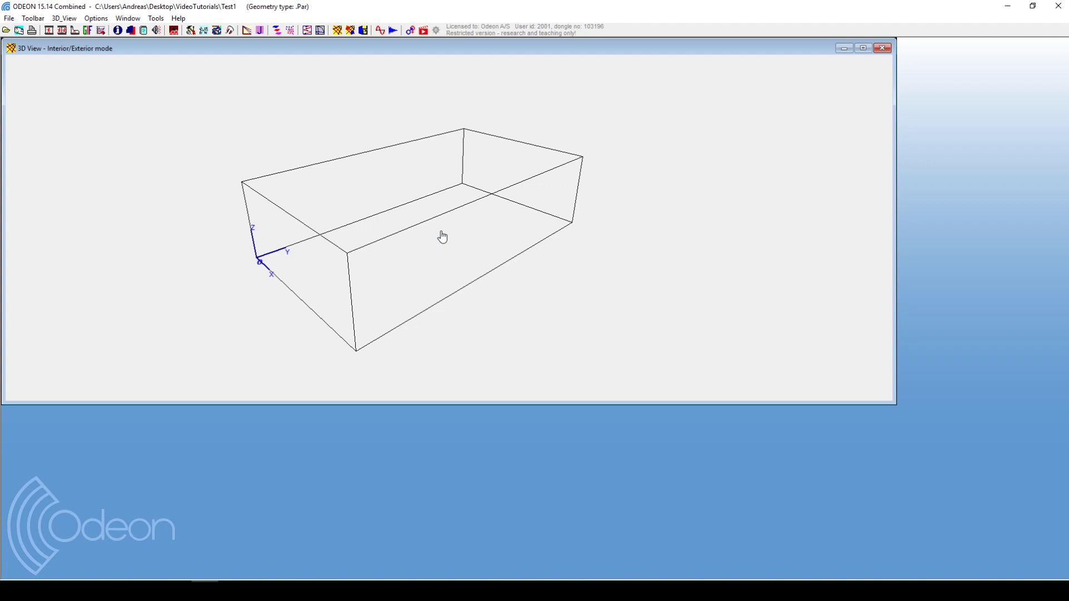
mouse_move(353, 239)
mouse_down()
mouse_move(410, 255)
mouse_move(351, 224)
mouse_move(346, 239)
mouse_up()
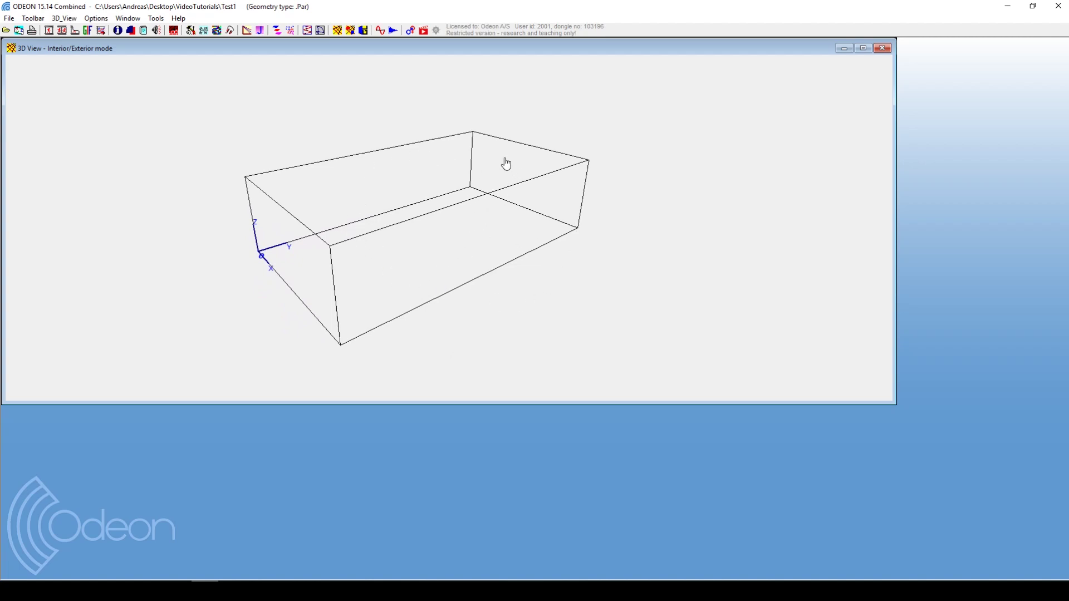
mouse_move(370, 236)
mouse_down()
mouse_move(374, 249)
mouse_move(362, 243)
mouse_up()
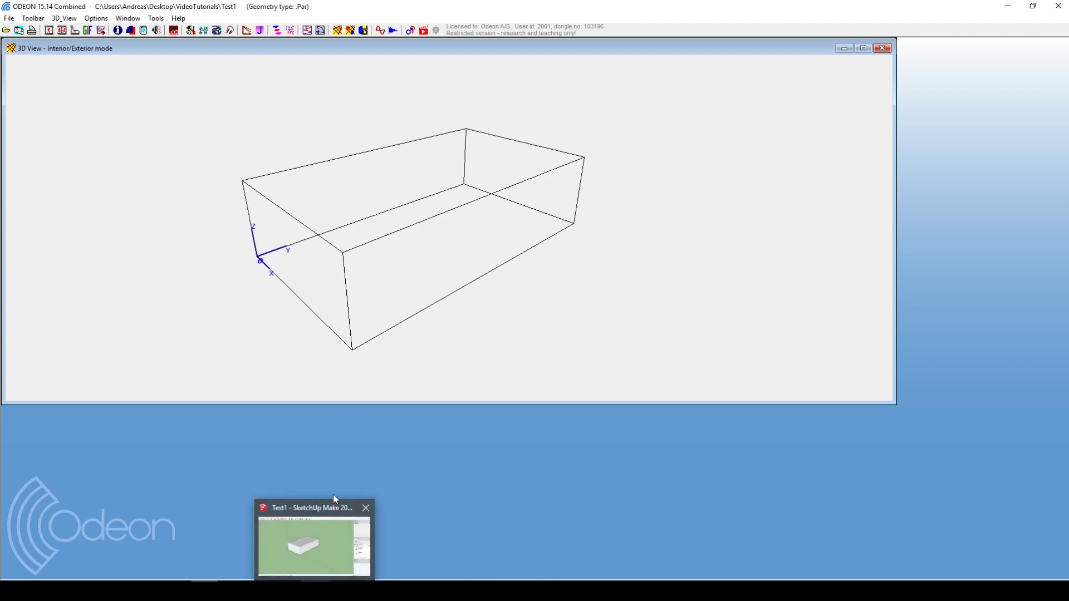
drag(398, 286, 407, 287)
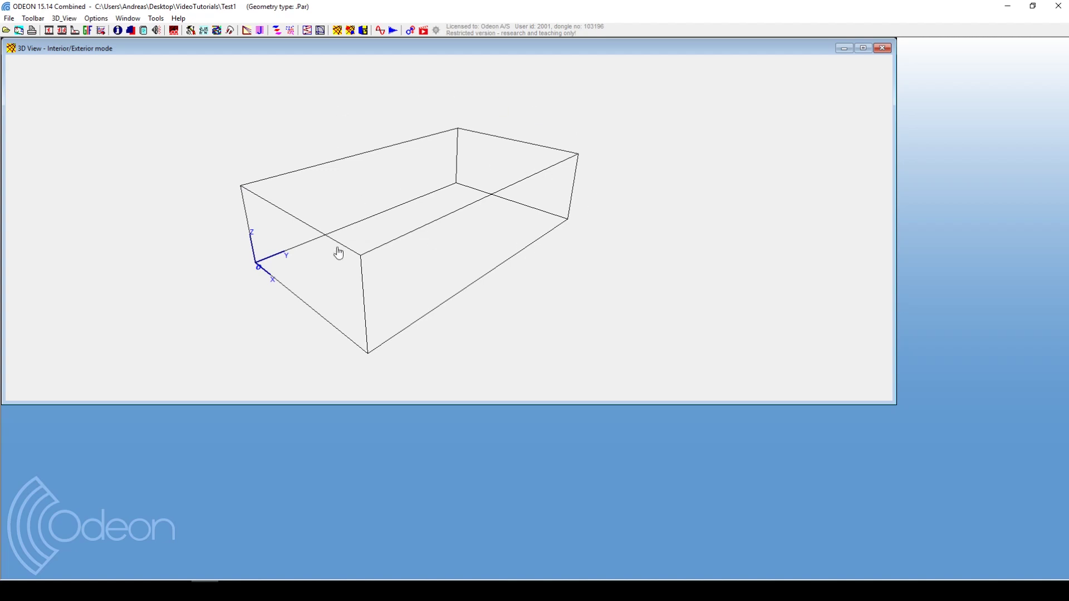
mouse_move(448, 270)
mouse_down()
mouse_move(517, 253)
mouse_move(394, 217)
mouse_move(447, 285)
mouse_up()
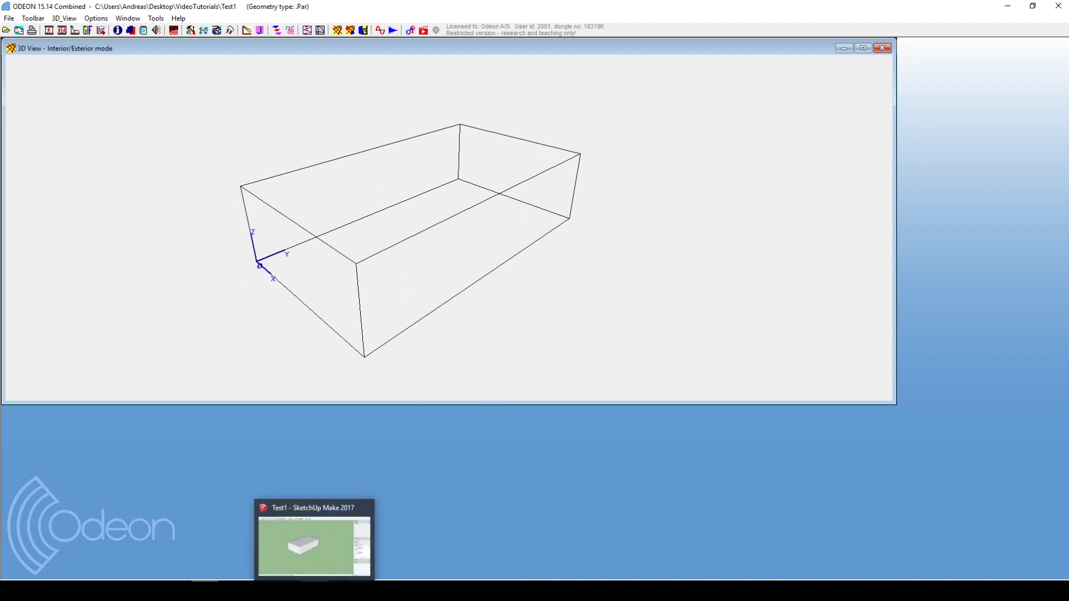
click(315, 592)
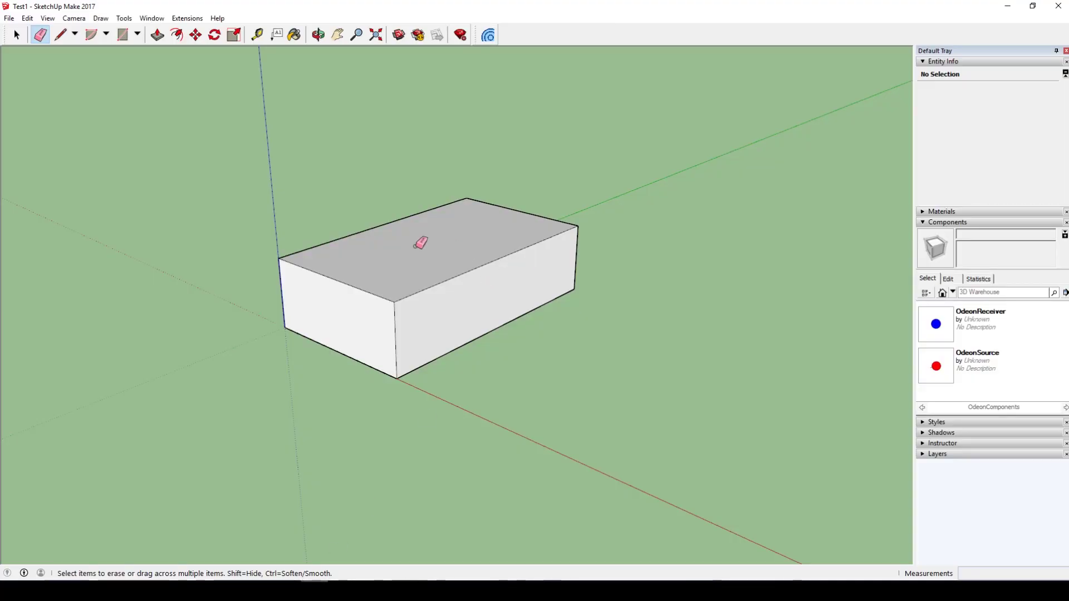
Draw a line from mid-way on the front base edge, up the wall, and across the roof to the back edge
click(60, 35)
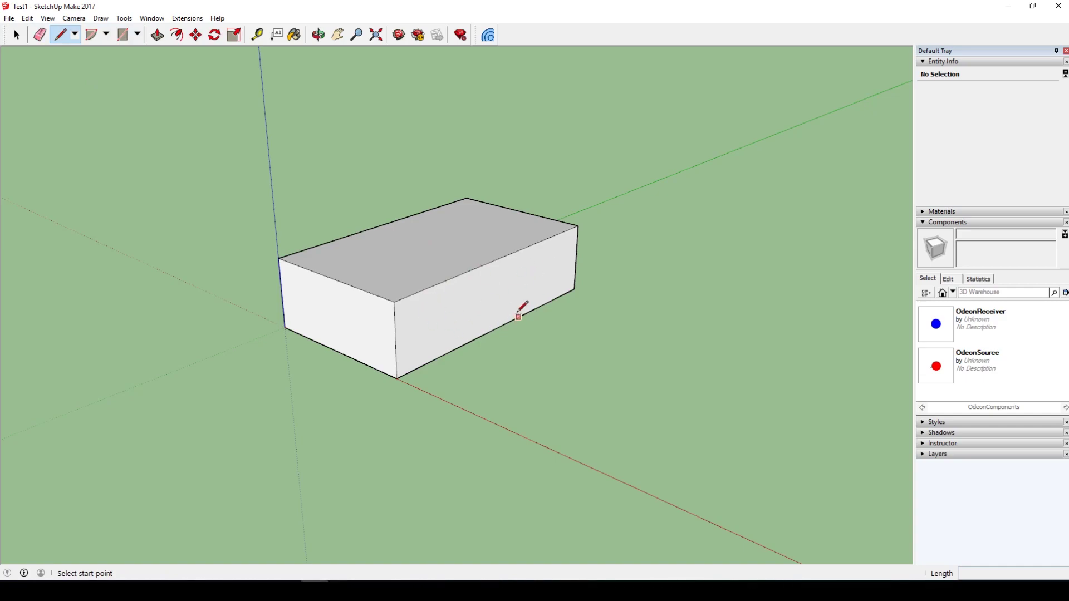
click(496, 329)
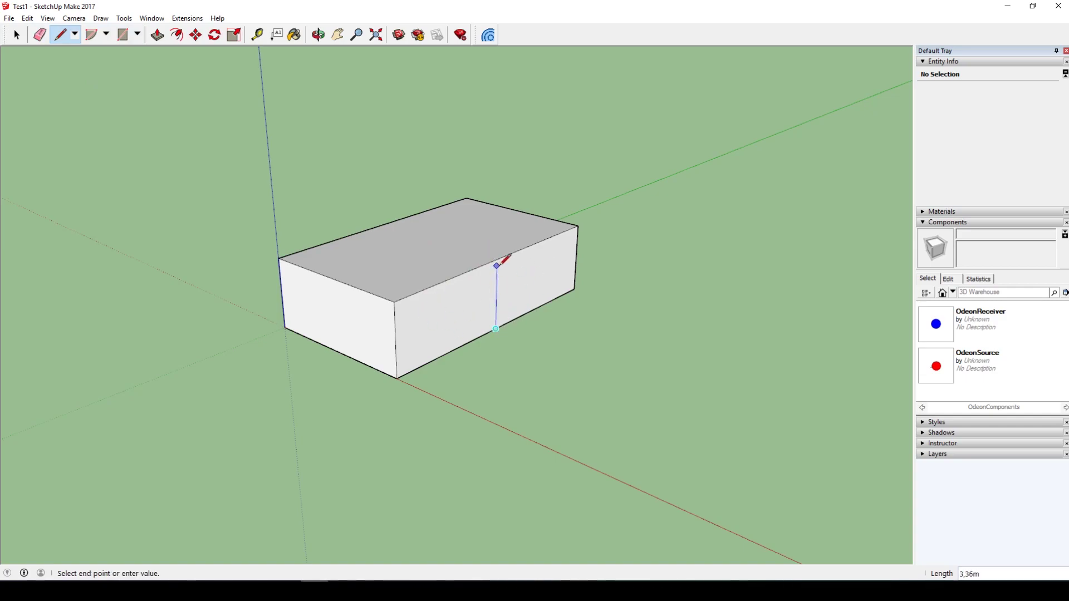
click(498, 259)
click(497, 259)
click(384, 225)
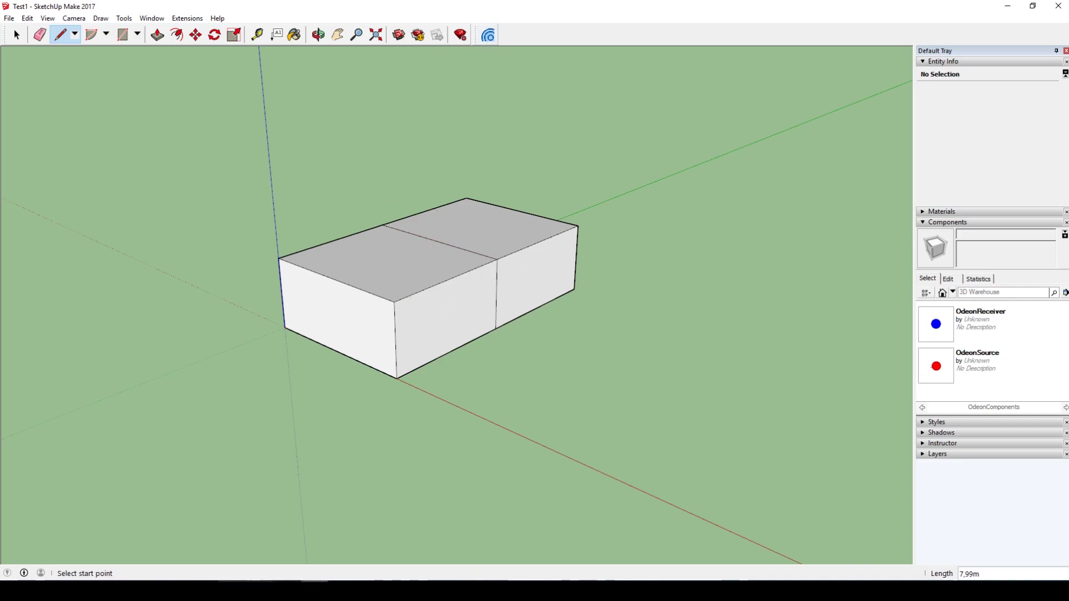
Return to ODEON and rotate the room wireframe to check it
click(204, 590)
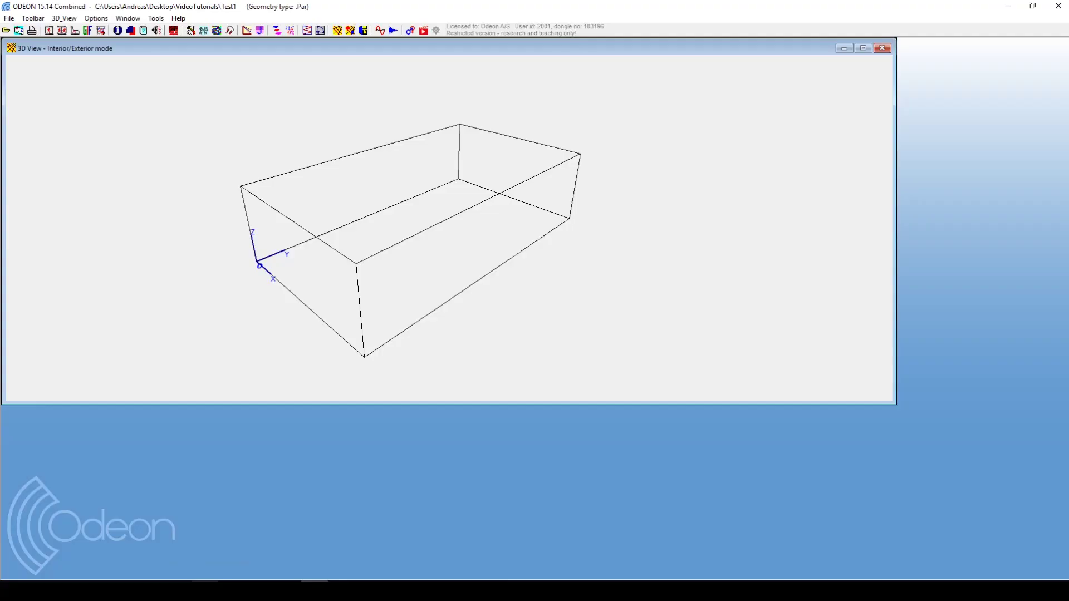
drag(433, 193, 341, 199)
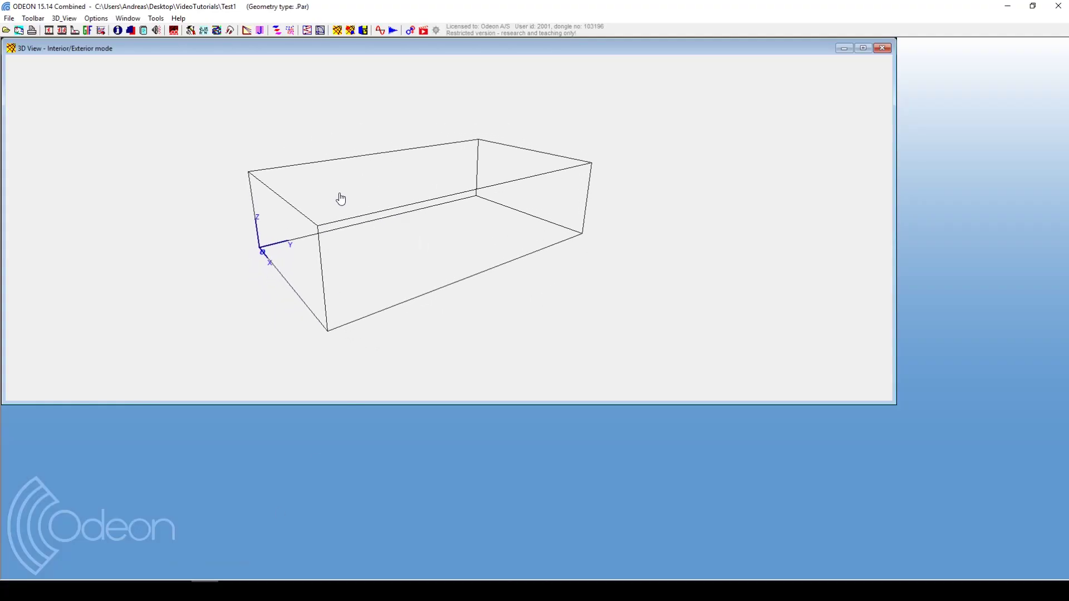
drag(449, 236, 462, 286)
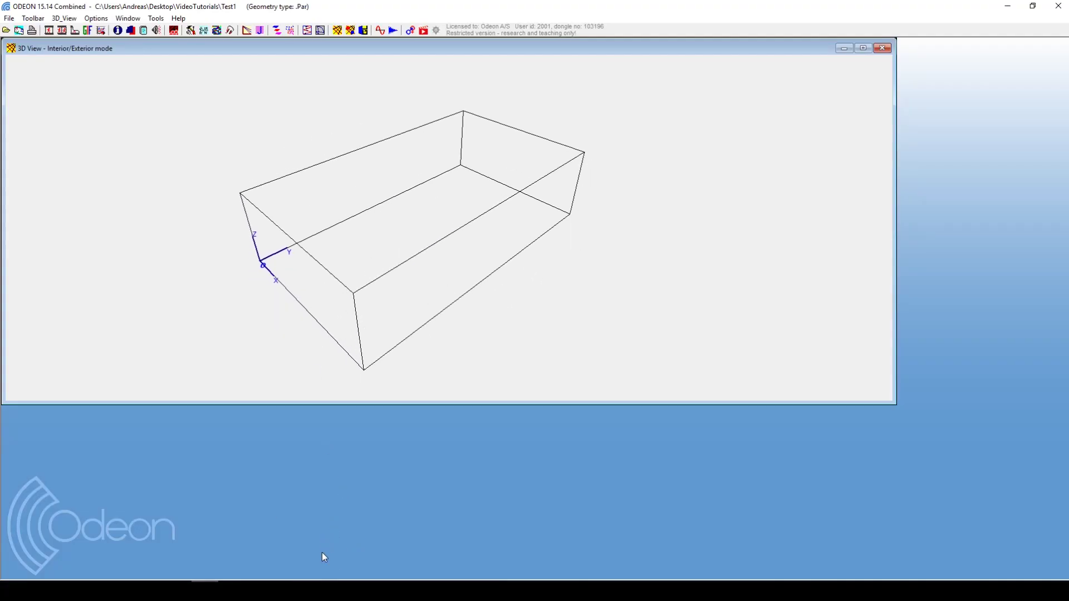
Export the split SketchUp model with SU2Odeon and have ODEON load it automatically
click(315, 590)
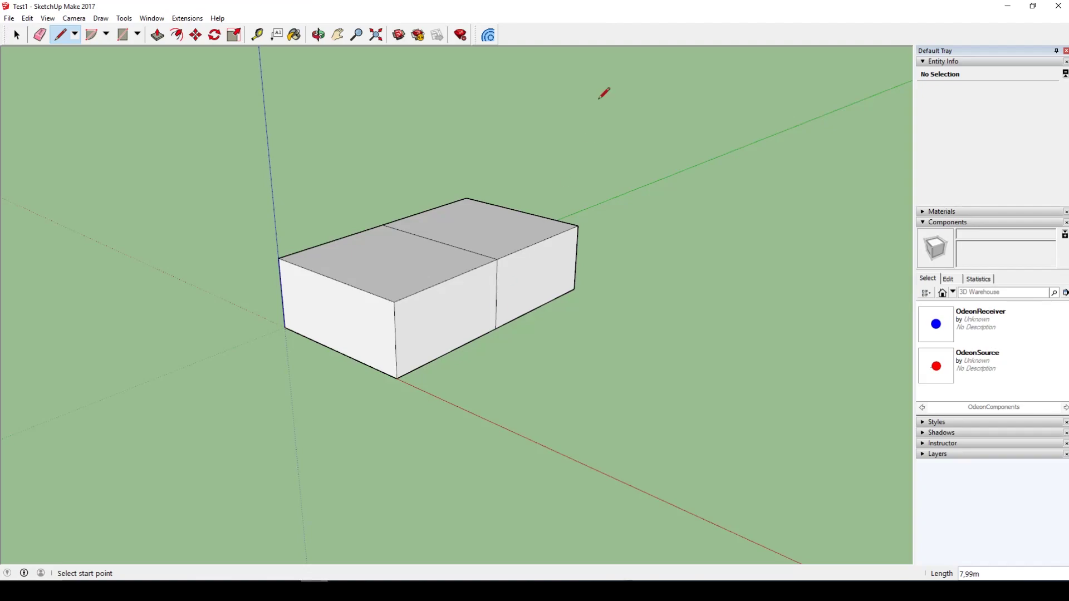
click(488, 35)
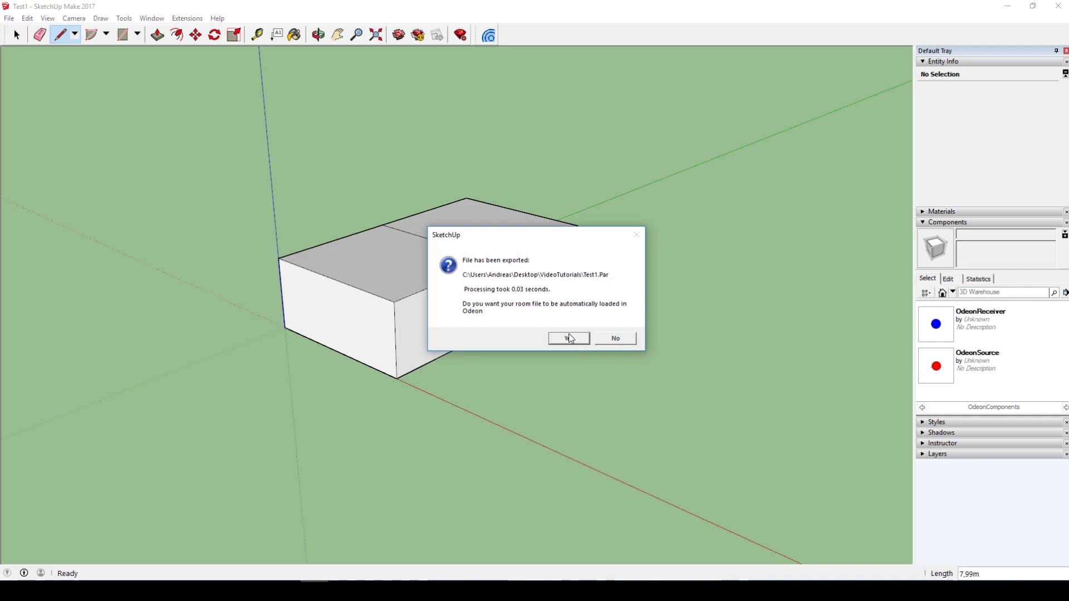
click(569, 338)
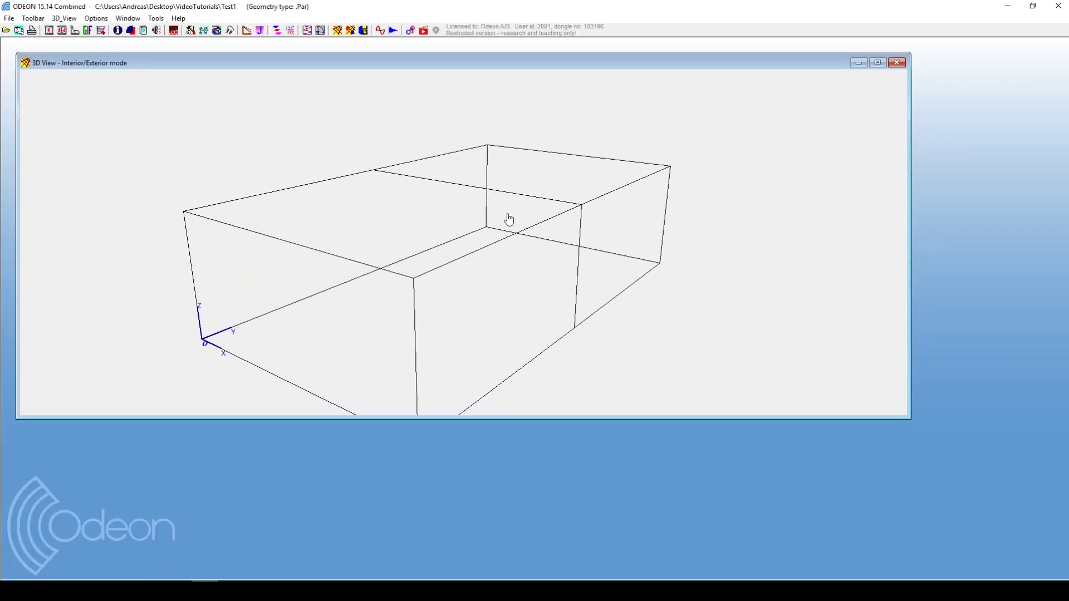
Orbit and zoom the split room in ODEON to see the roof division, then return to SketchUp
key(Left)
key(Left)
key(Left)
key(Left)
key(Left)
key(Left)
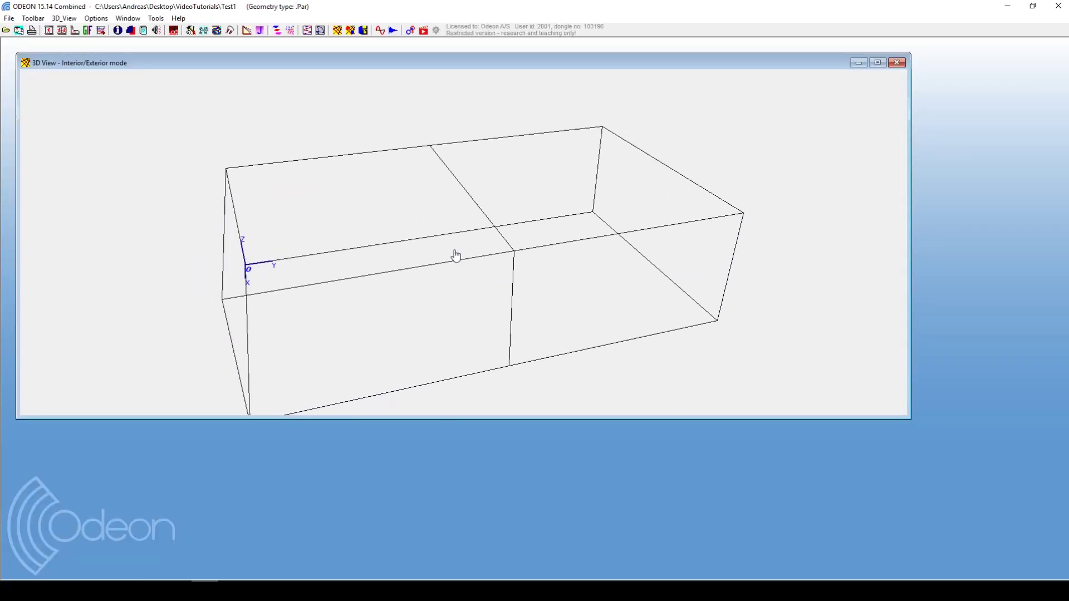
scroll(596, 283, down, 5)
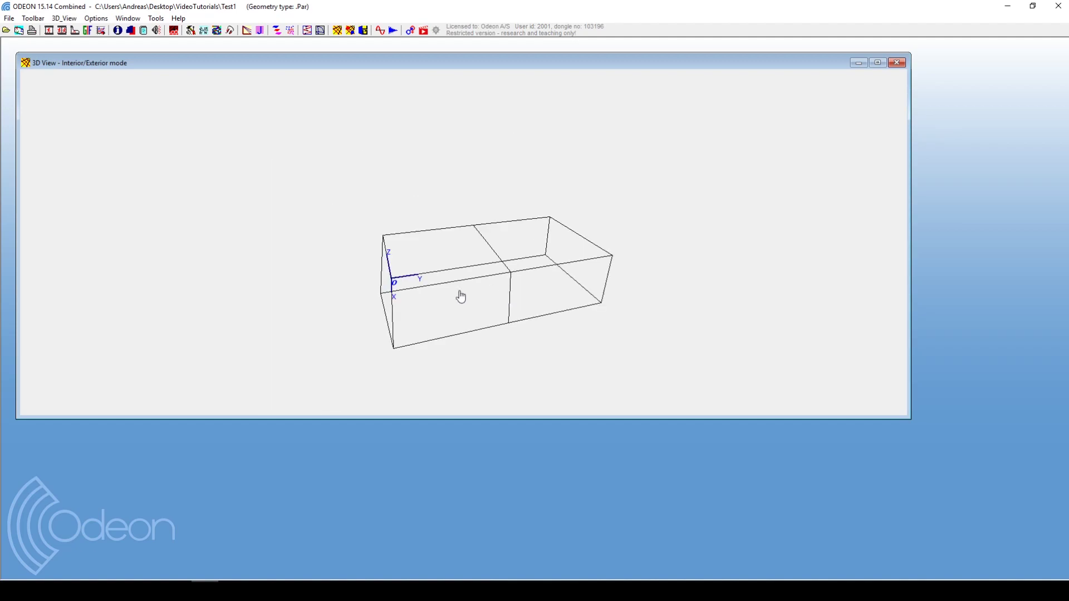
key(Left)
key(Left)
key(Left)
key(Up)
key(Up)
key(Down)
key(Down)
key(Left)
key(Left)
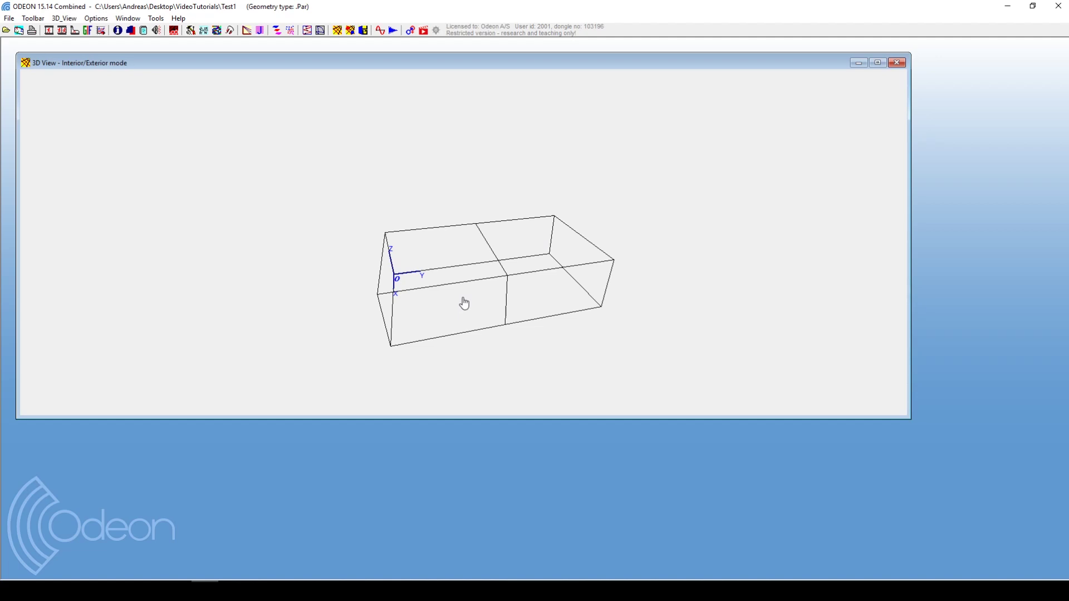
drag(472, 308, 452, 316)
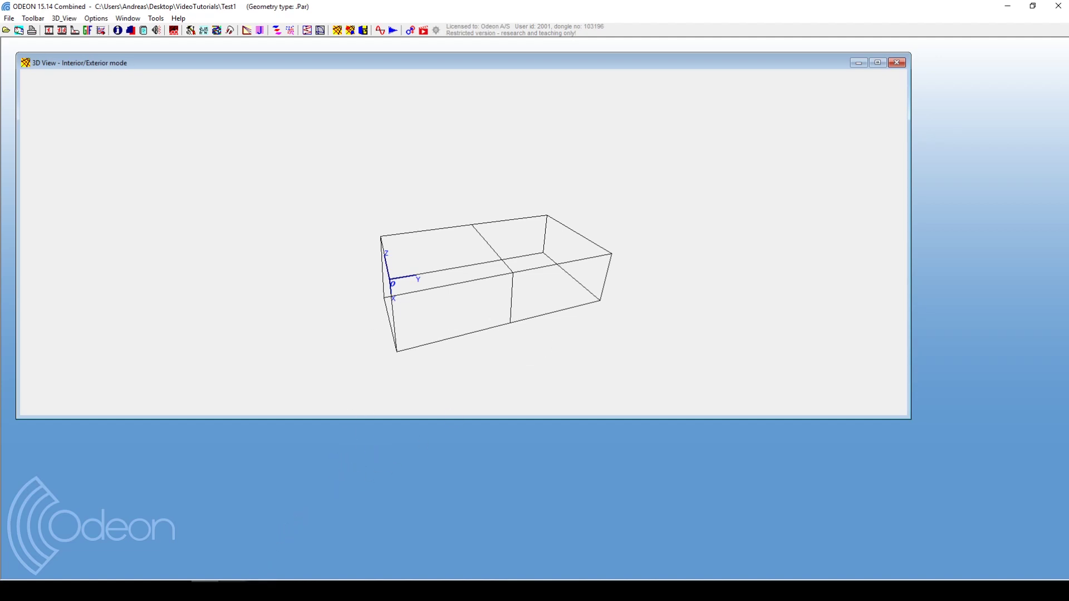
mouse_move(232, 590)
drag(406, 268, 439, 285)
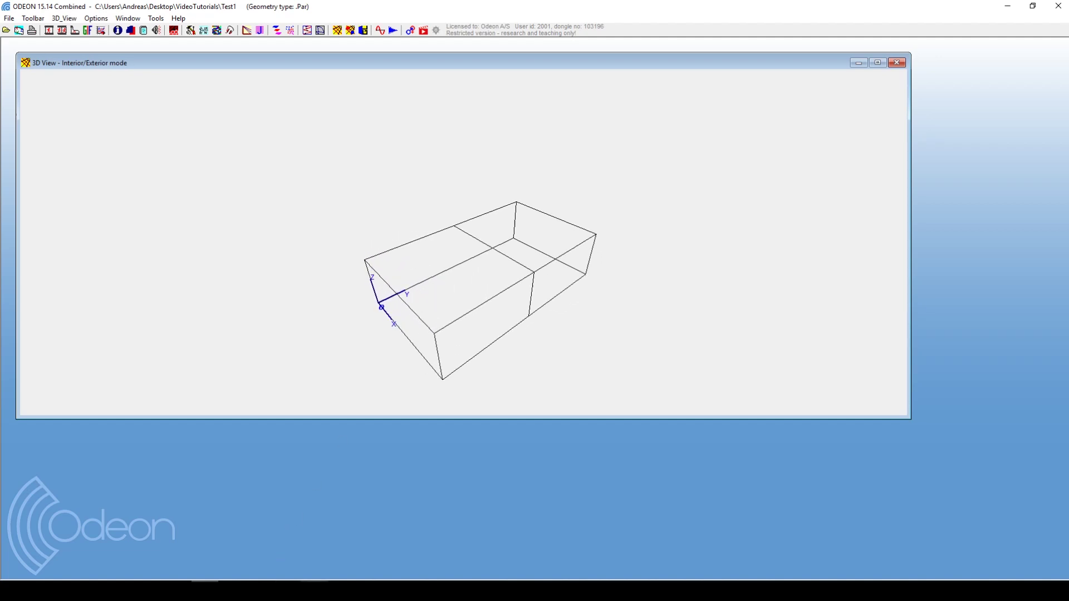
key(alt+Tab)
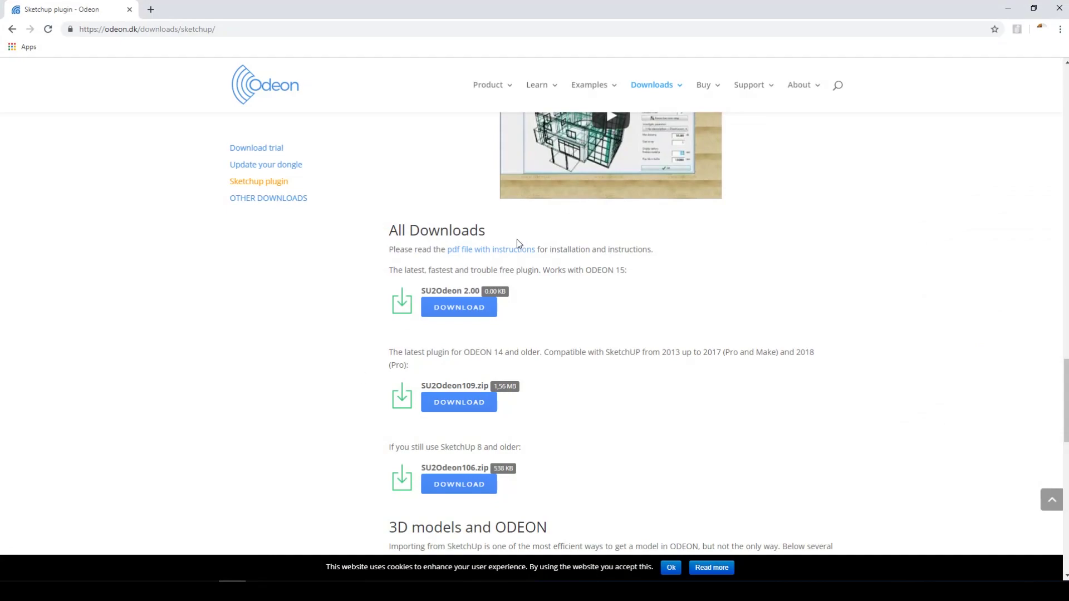
mouse_move(663, 88)
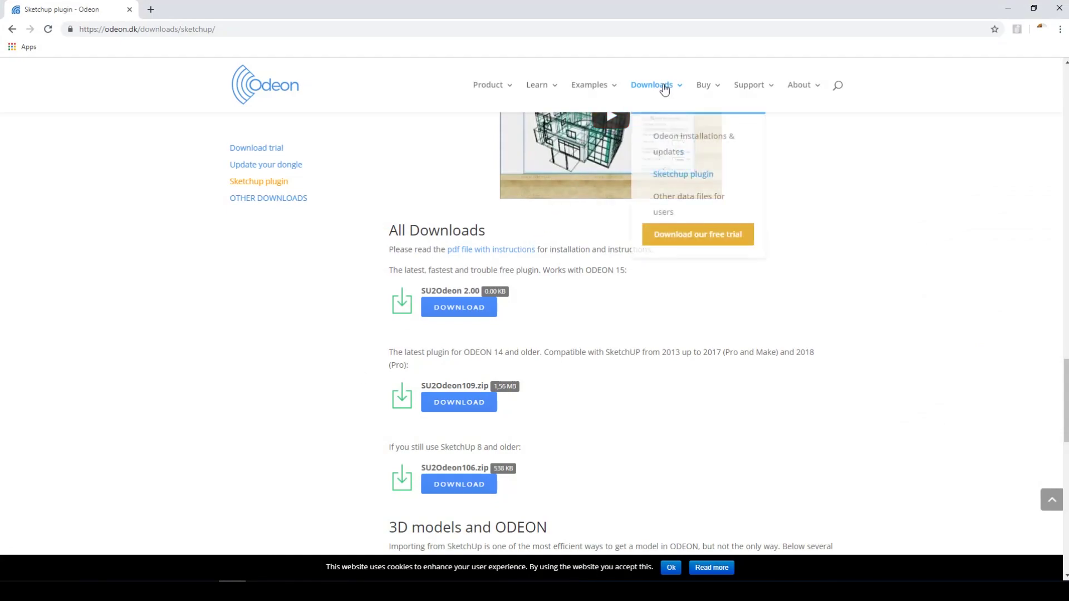
click(689, 175)
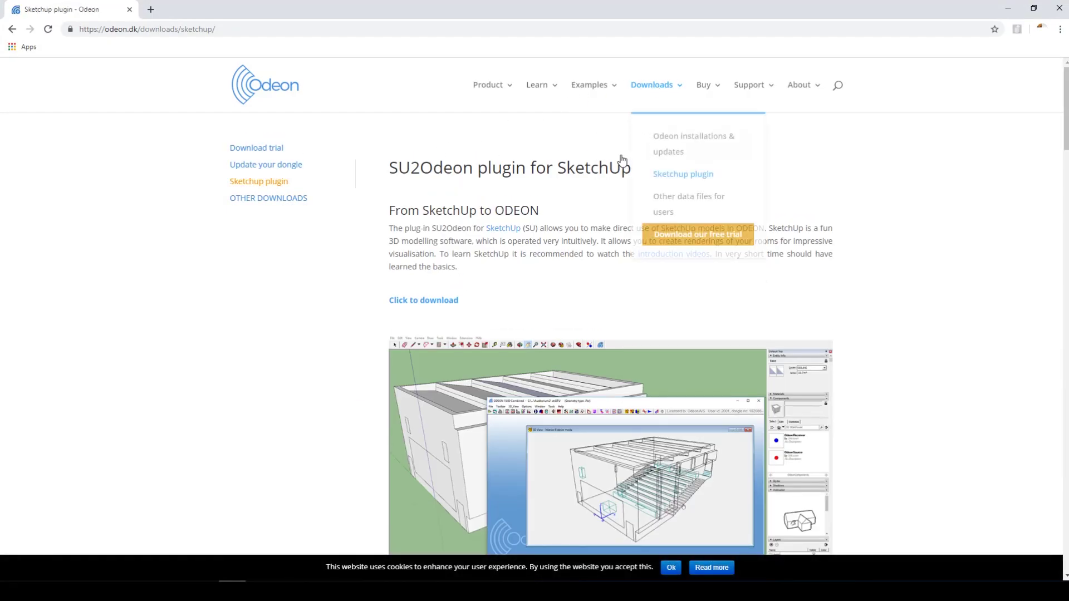
scroll(799, 227, down, 15)
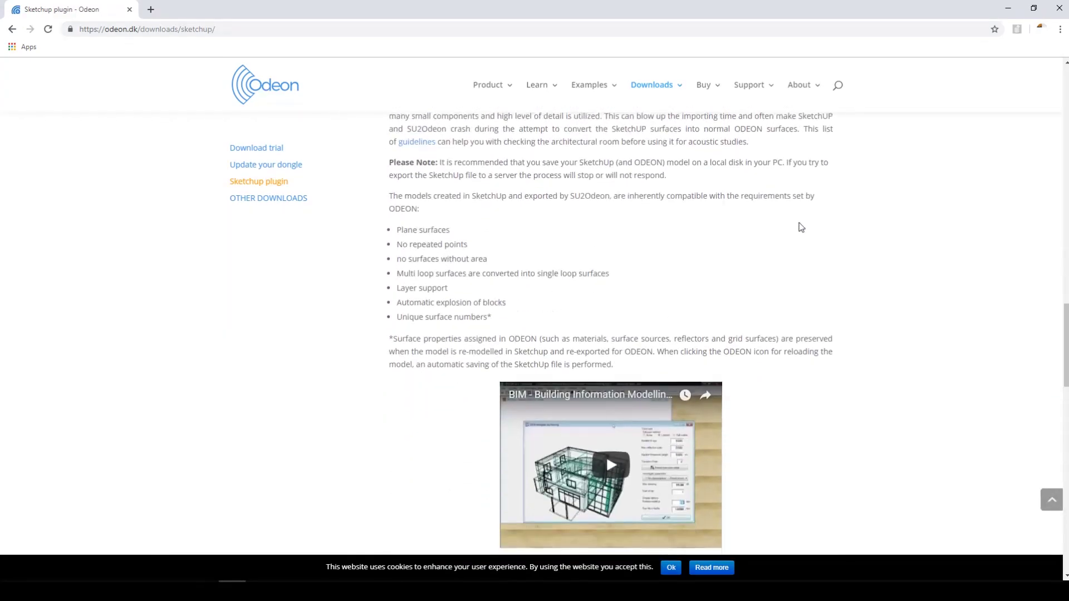
scroll(800, 226, down, 7)
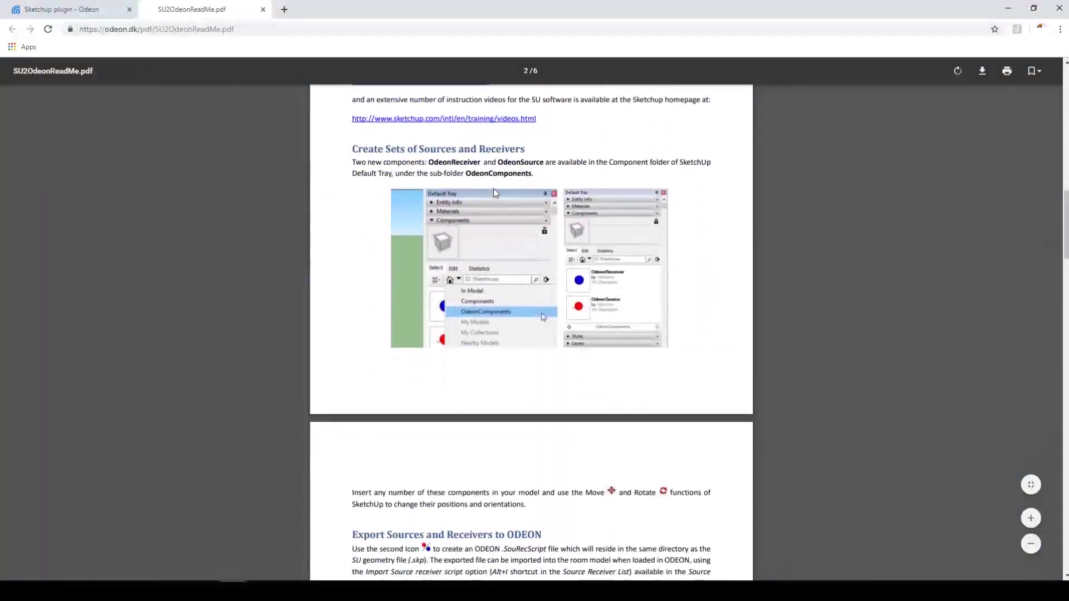
click(261, 10)
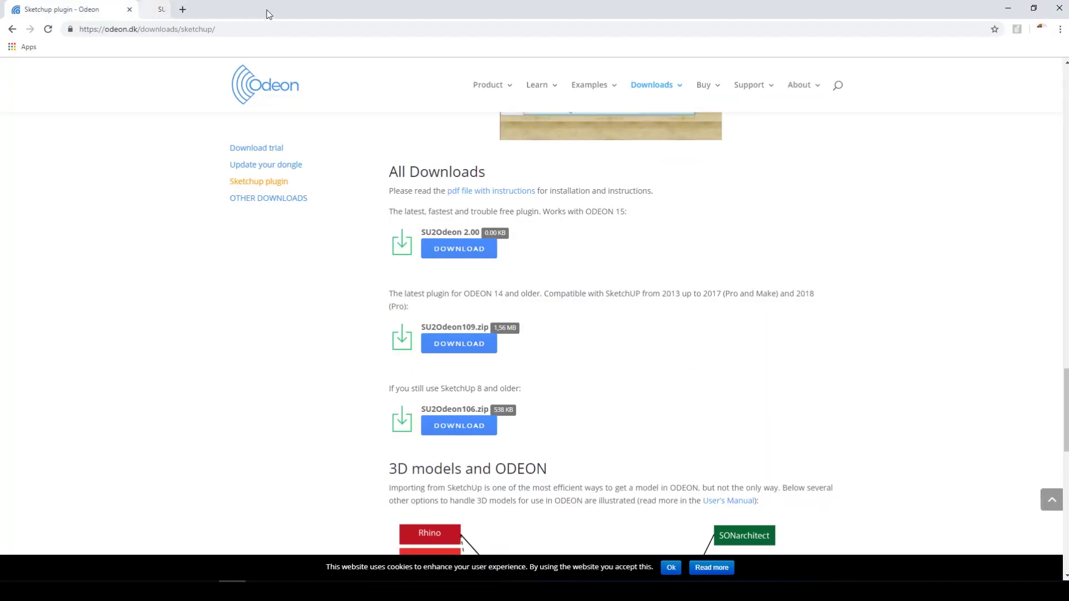
mouse_move(314, 591)
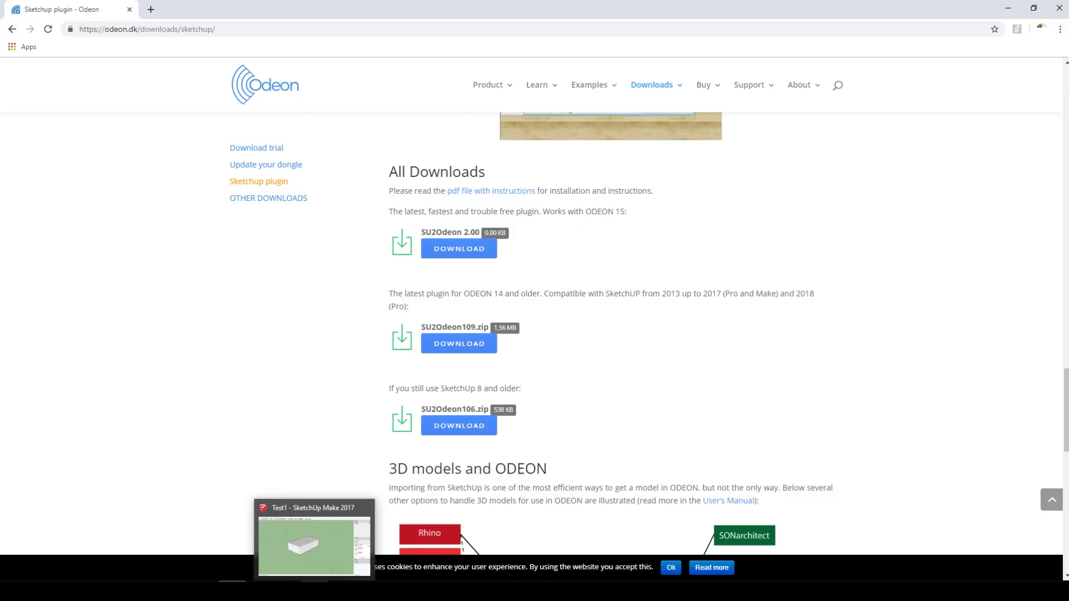
Start a new empty SketchUp model and orbit to look down at the ground
click(316, 538)
click(10, 18)
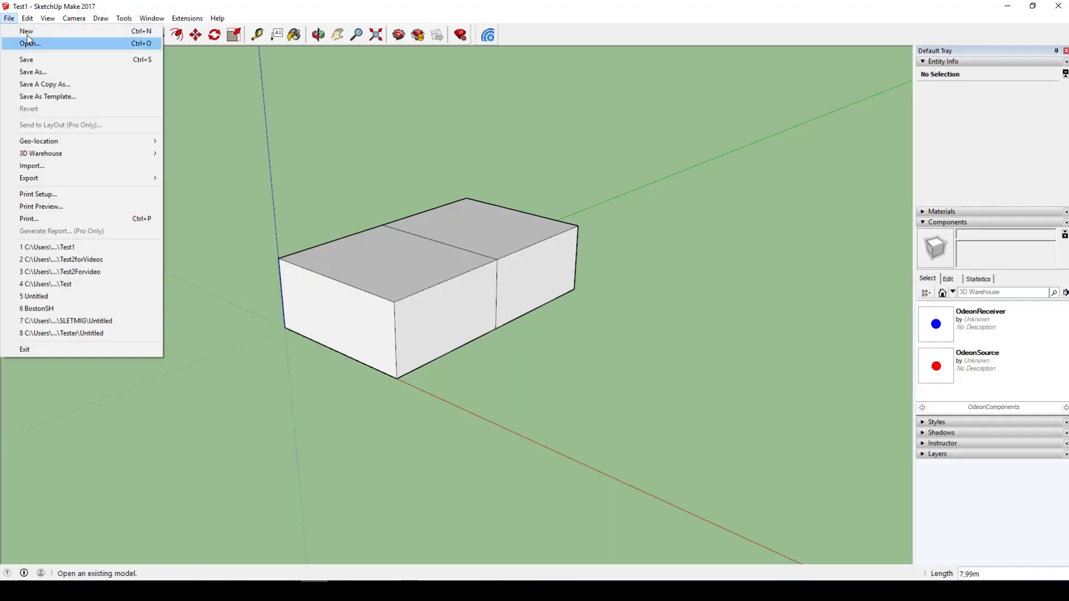
click(28, 31)
scroll(575, 252, down, 3)
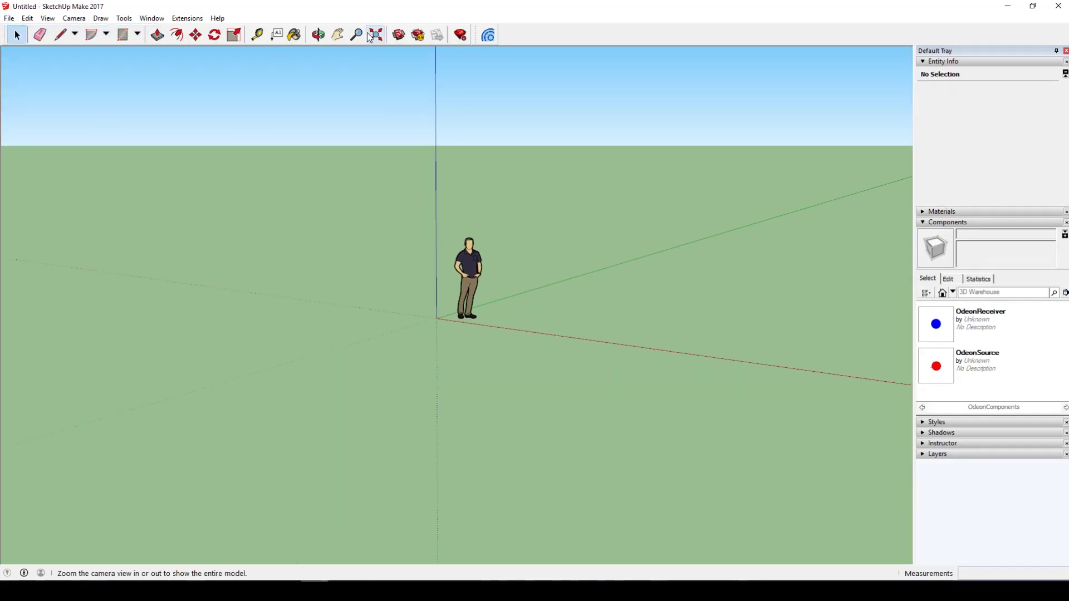
drag(690, 272, 640, 306)
key(h)
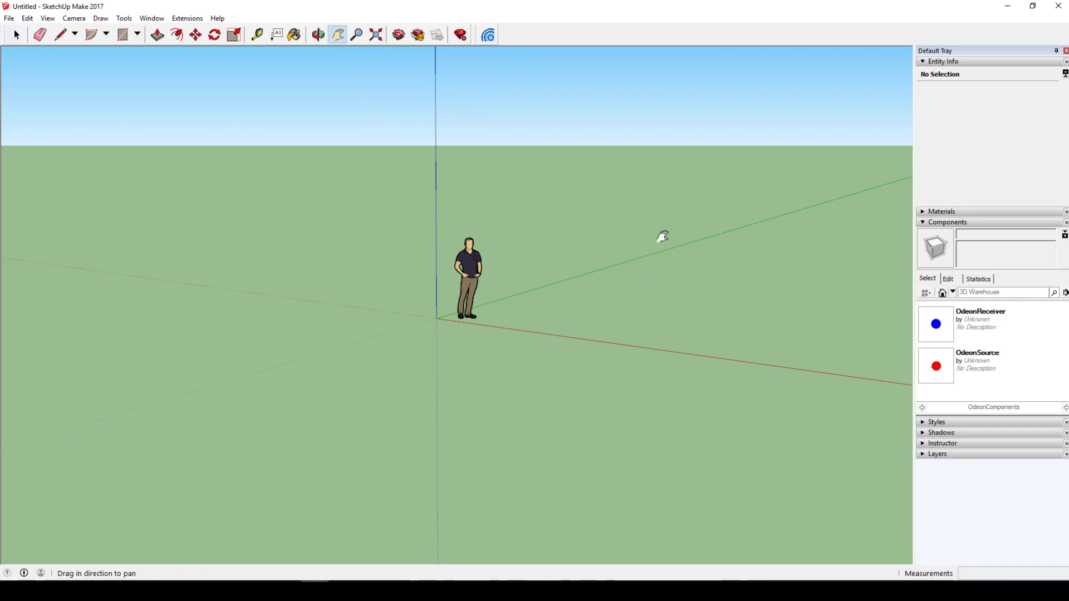
drag(661, 233, 472, 258)
drag(649, 390, 556, 396)
click(318, 35)
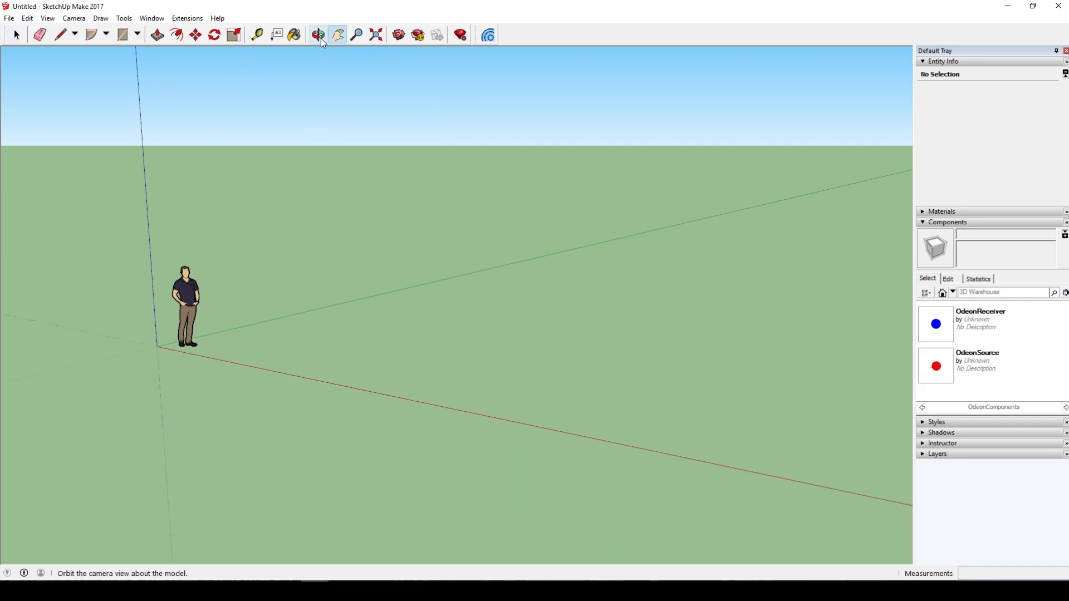
drag(334, 140, 382, 284)
Draw a 7.57 by 13.97 m rectangle from the origin and push/pull it up 3 m
click(123, 34)
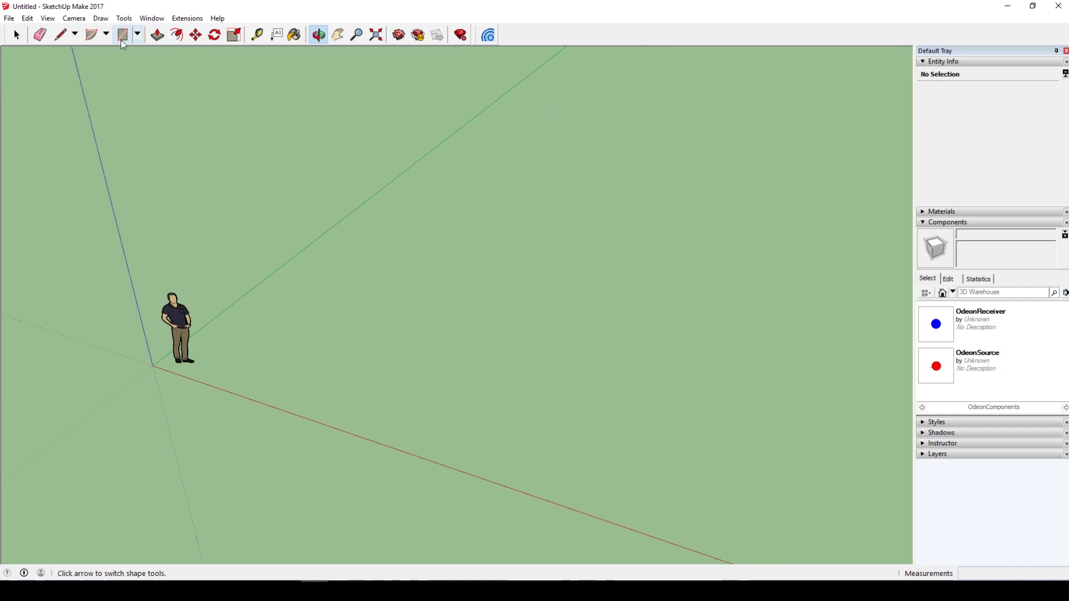
click(152, 366)
click(664, 181)
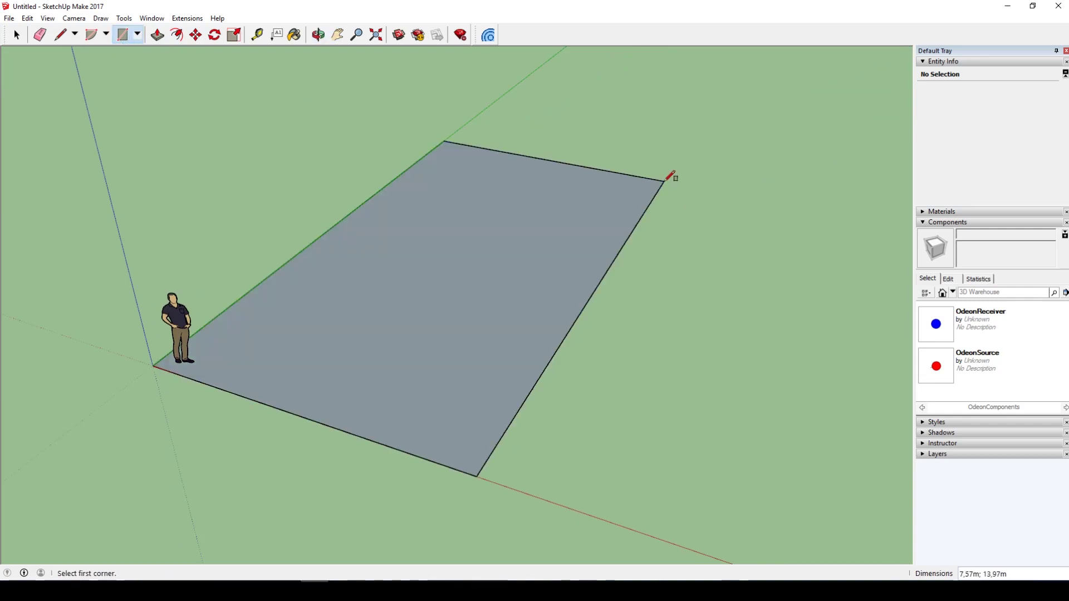
click(158, 35)
drag(439, 311, 423, 210)
text(3,00m)
key(Return)
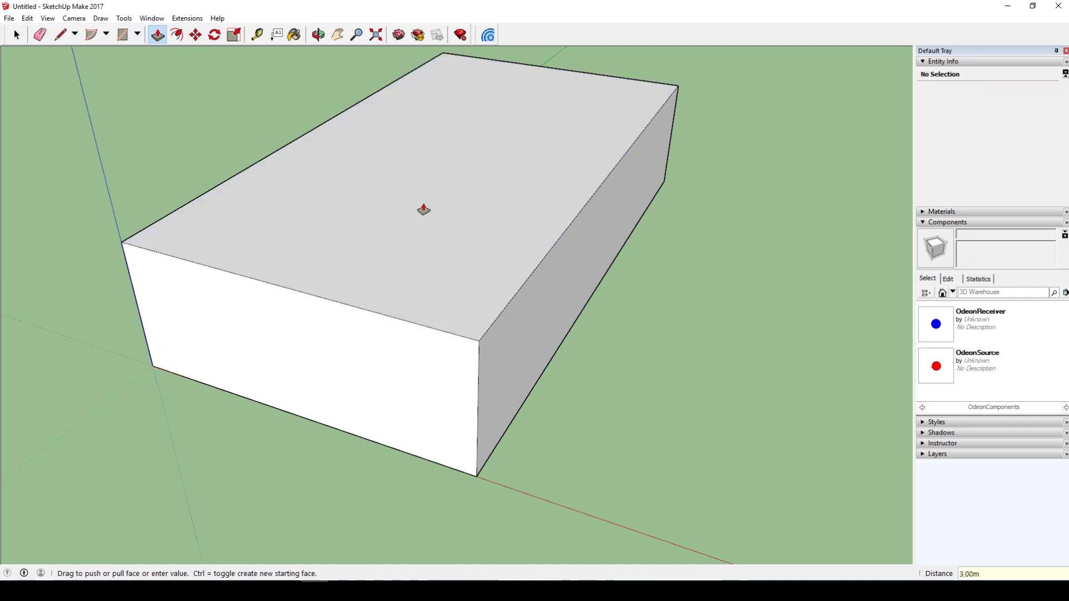
scroll(284, 125, down, 3)
scroll(284, 125, up, 1)
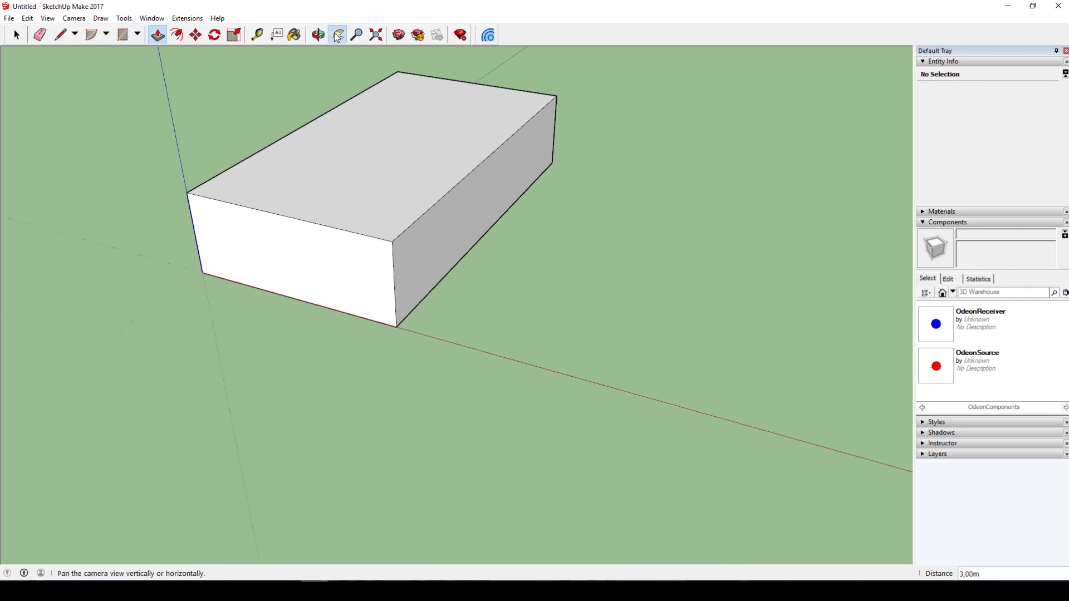
click(337, 34)
drag(430, 150, 435, 217)
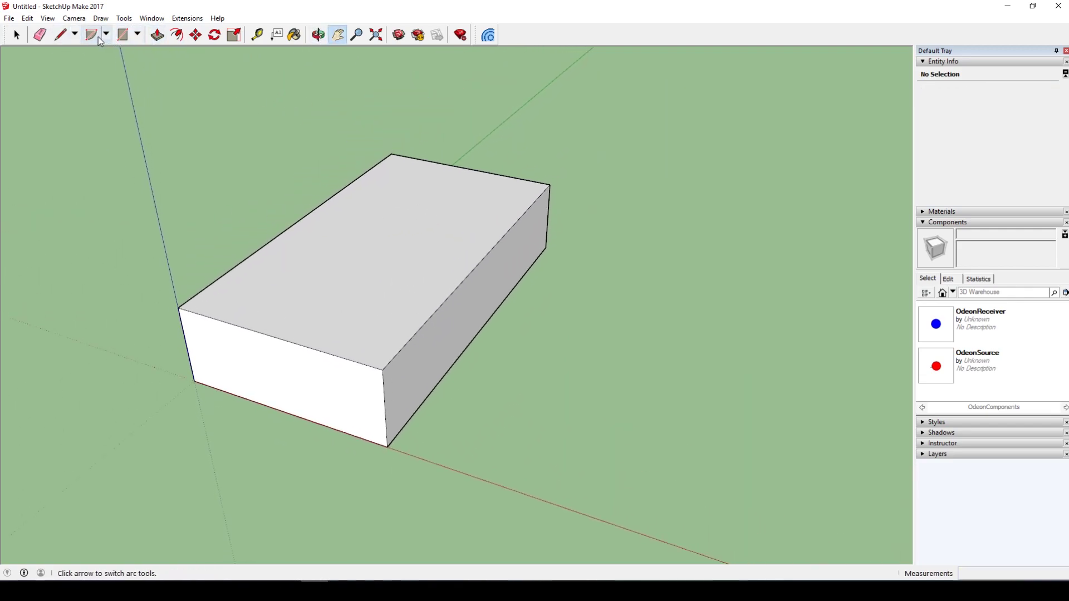
click(60, 35)
Draw a midline across the box's top face and move it upward into a roof ridge
click(274, 337)
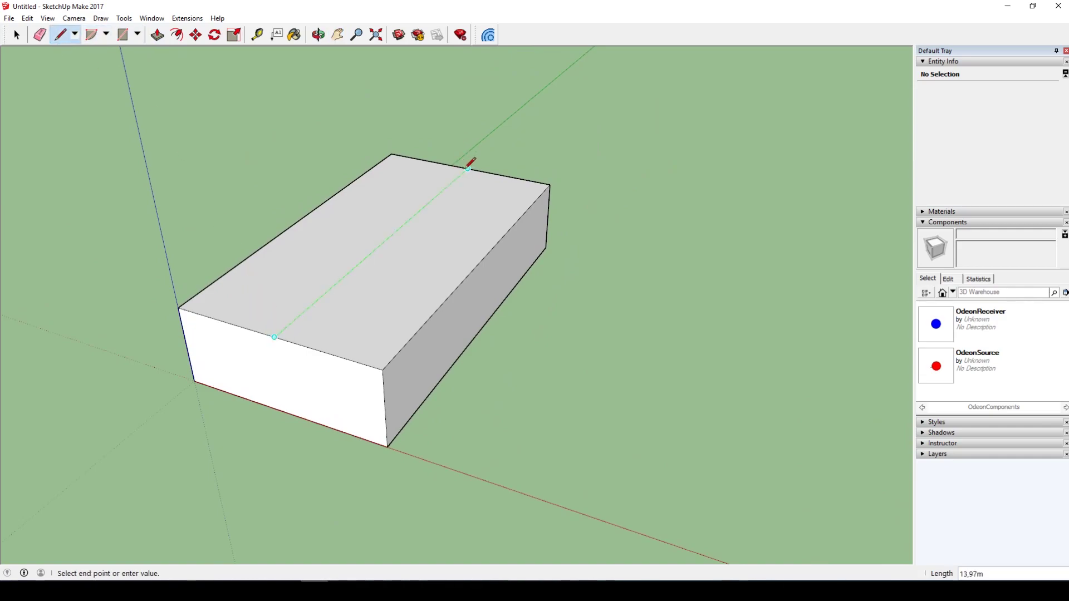
click(465, 169)
click(196, 34)
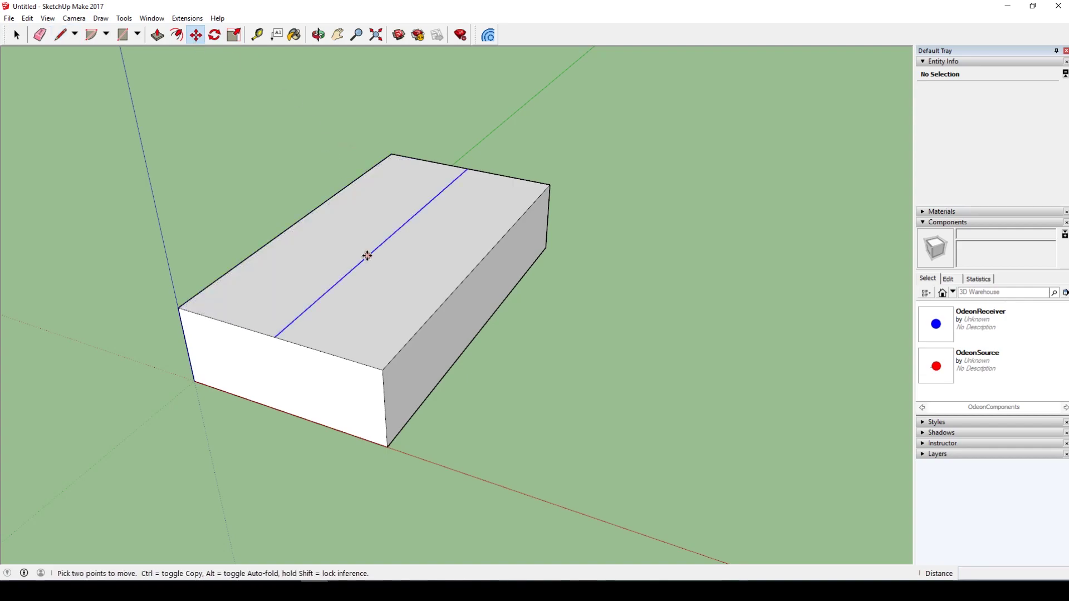
click(365, 256)
click(307, 149)
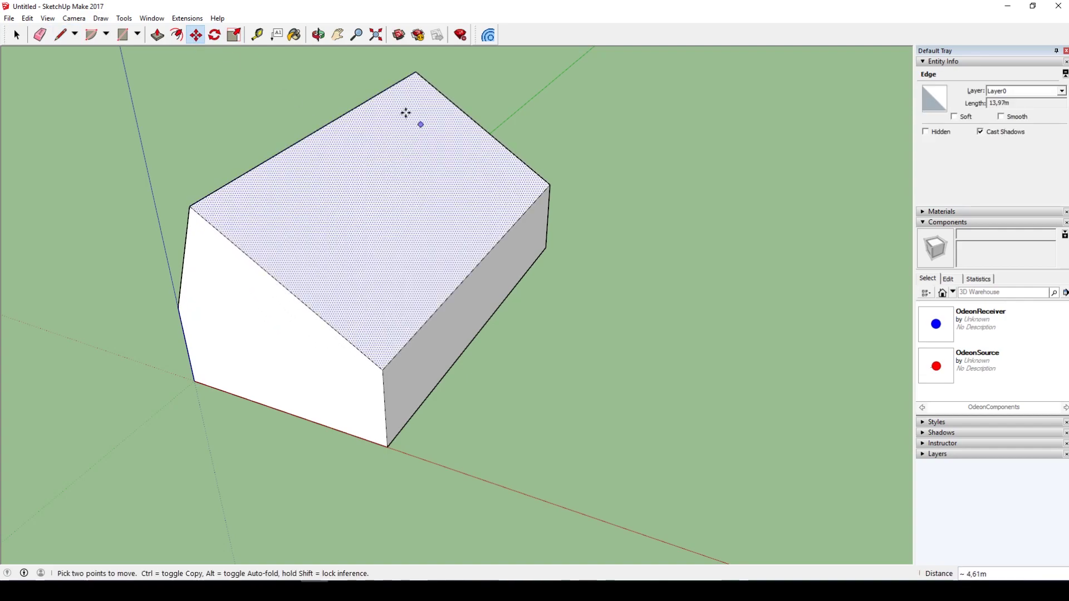
Orbit and pan around the roofed box to view its gabled end
click(318, 34)
drag(487, 149, 336, 198)
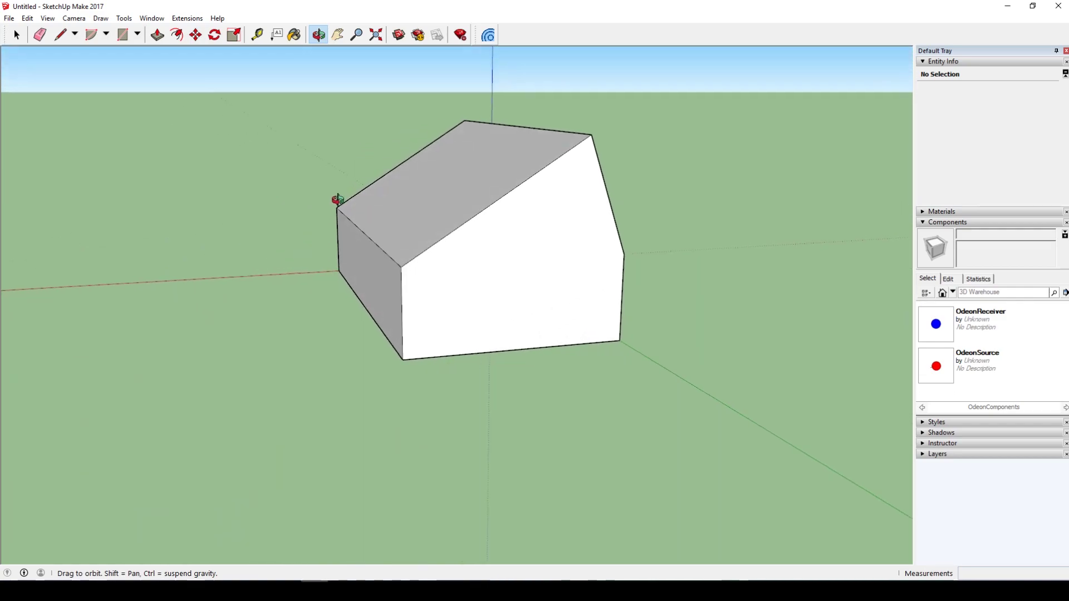
drag(637, 252, 469, 255)
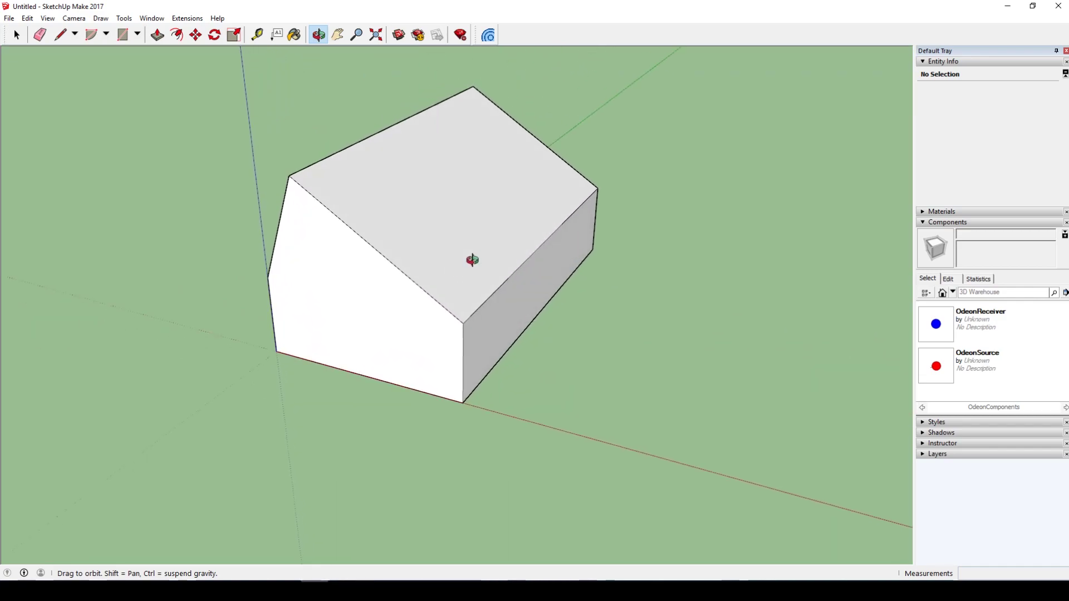
click(337, 34)
drag(556, 196, 543, 229)
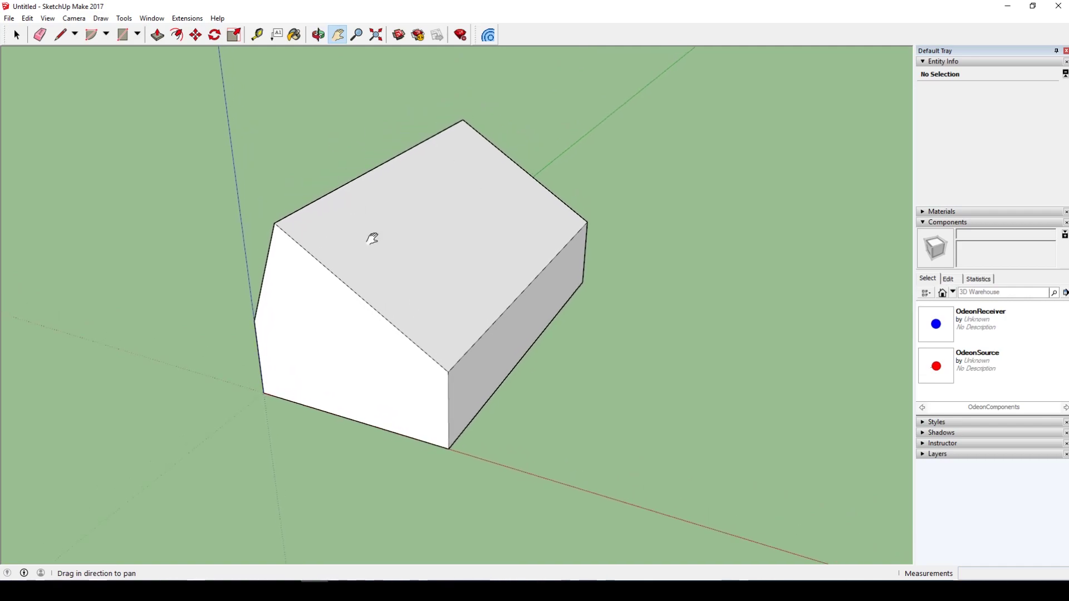
drag(369, 239, 650, 280)
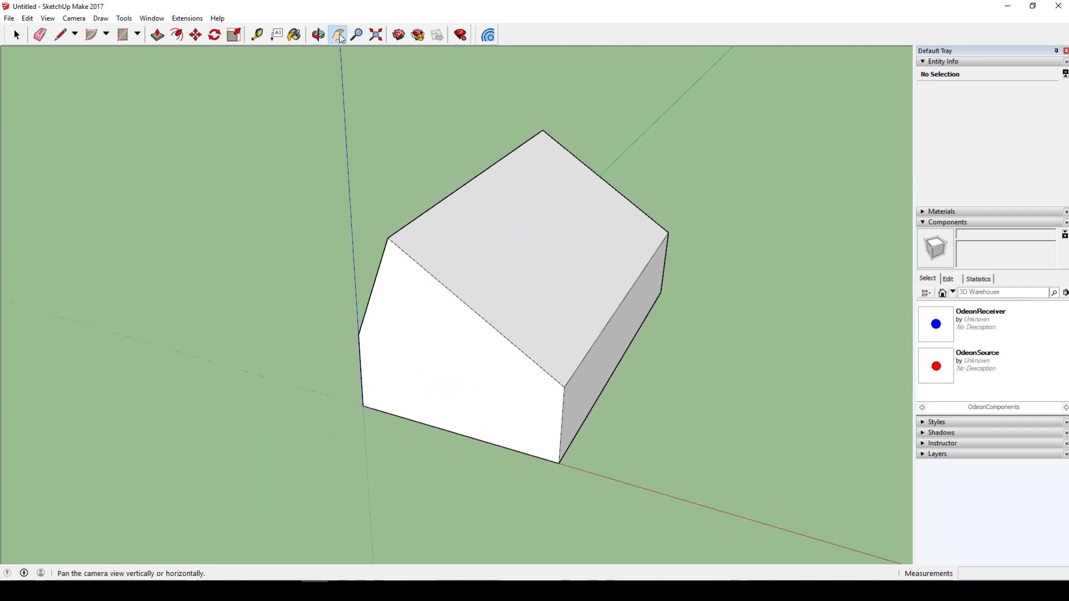
click(318, 34)
drag(640, 233, 511, 190)
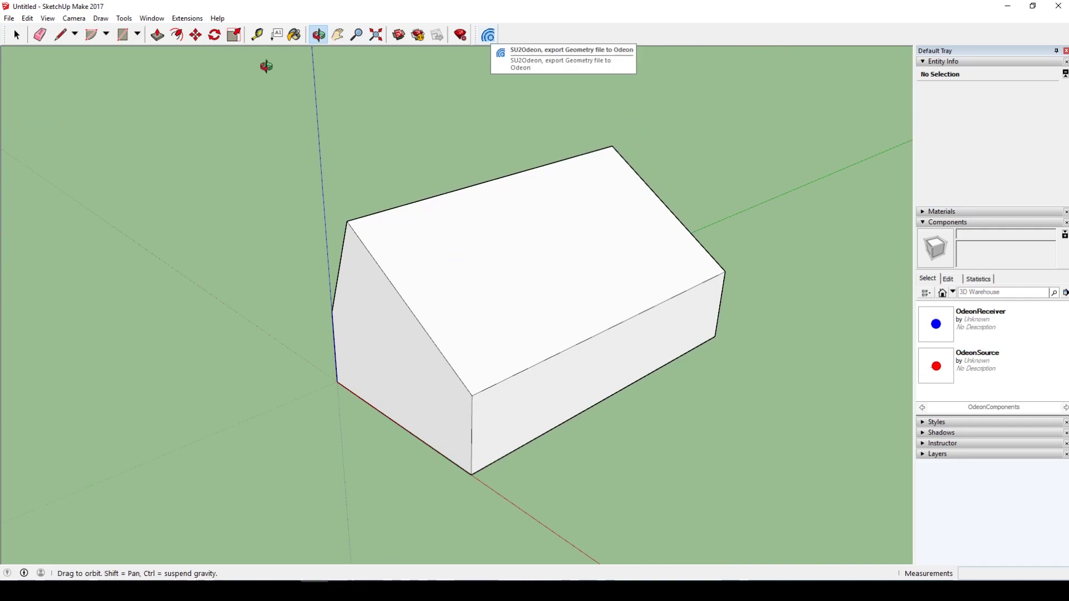
Save the model with Save As under the name Test3forVideos
click(9, 18)
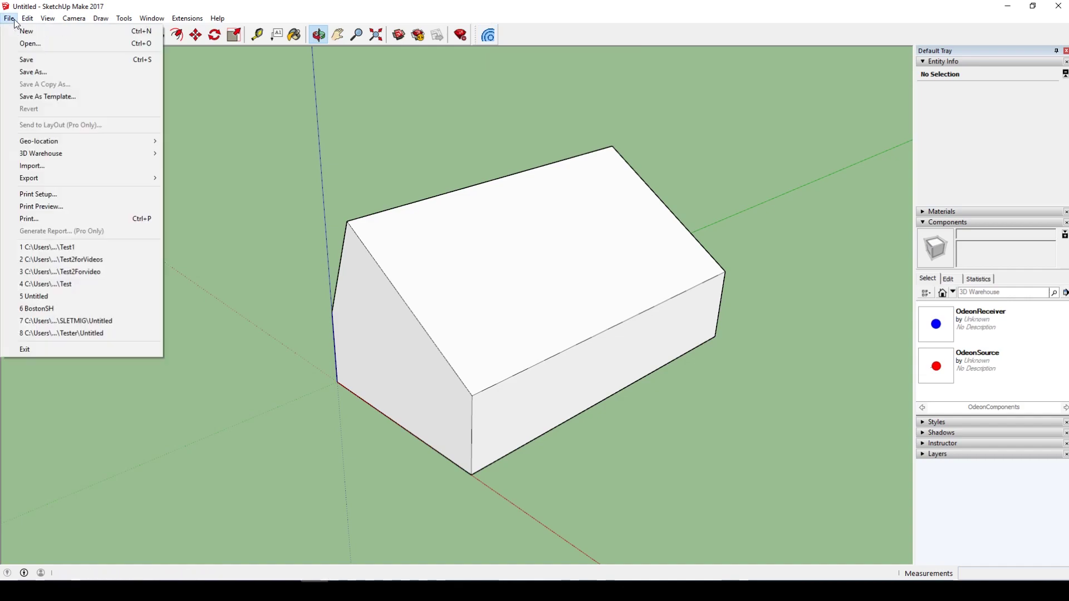
click(25, 68)
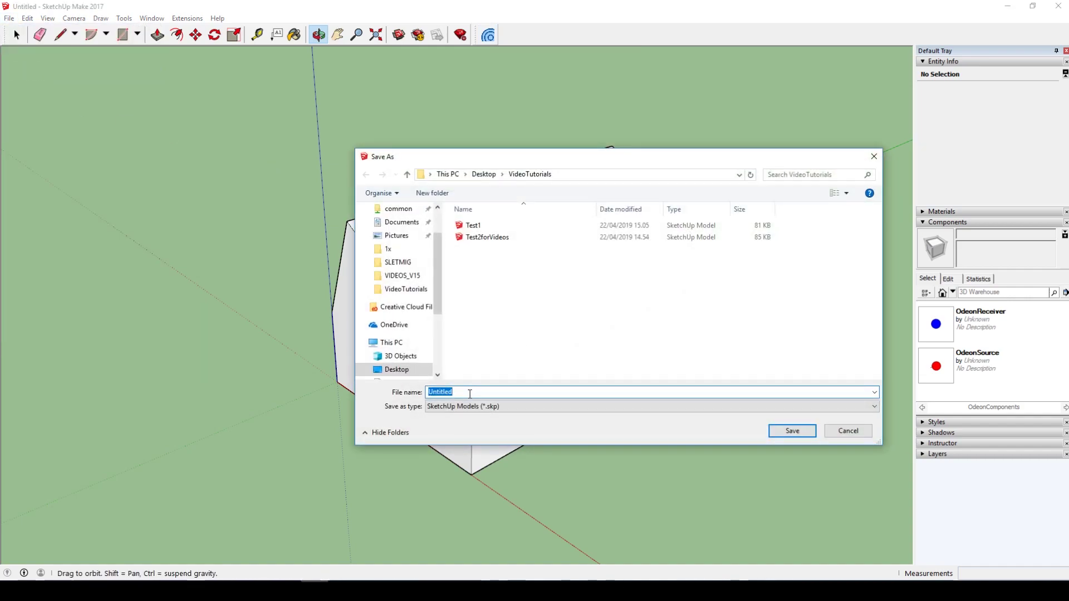
text(Test3)
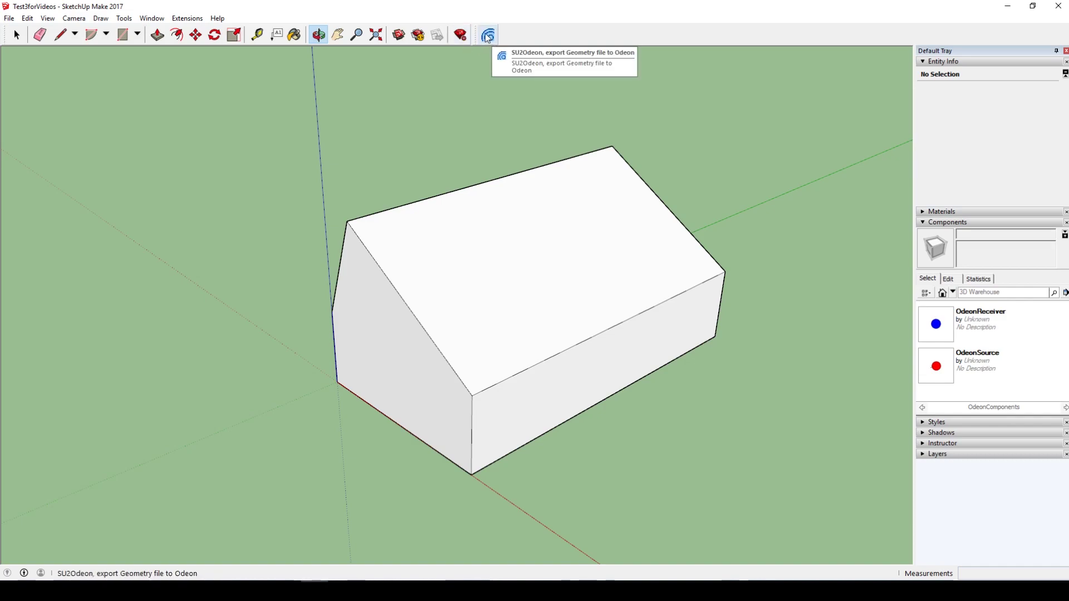
Export the gabled room via SU2Odeon, auto-load it in ODEON and rotate to inspect it
click(487, 36)
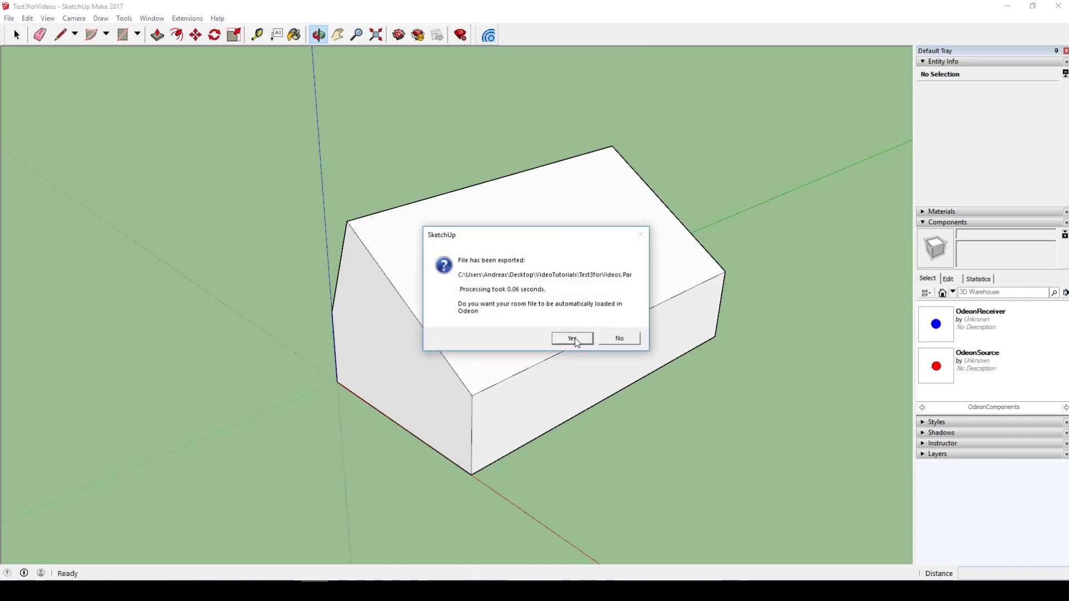
click(572, 338)
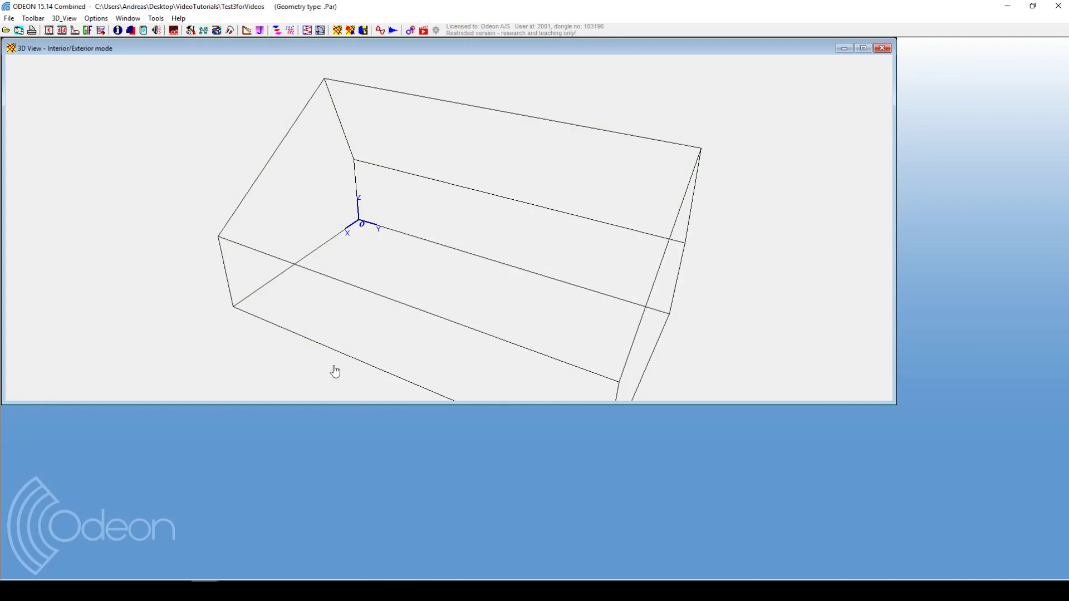
drag(345, 221, 410, 179)
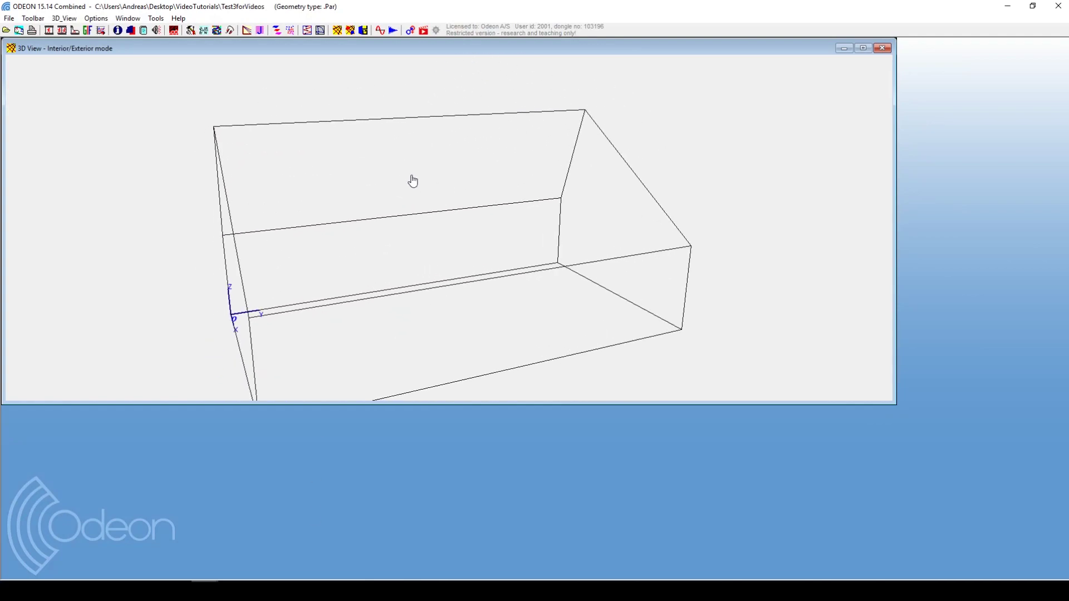
scroll(388, 241, down, 3)
drag(388, 240, 424, 262)
Open ODEON's Materials view with the surface list and material library
click(9, 18)
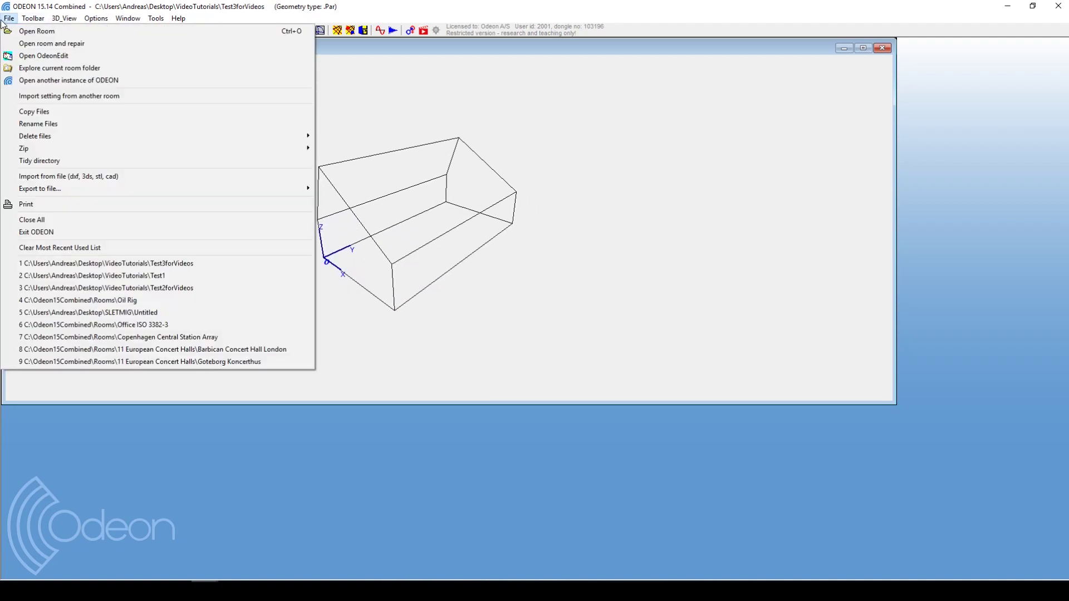
click(581, 235)
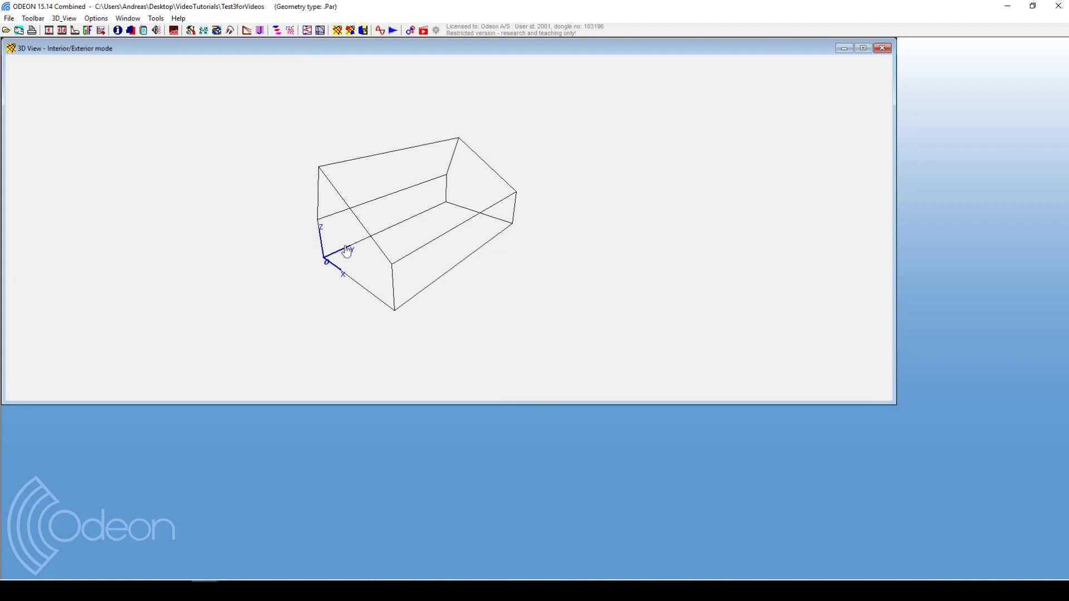
mouse_move(345, 247)
mouse_down()
mouse_move(375, 248)
mouse_move(356, 241)
mouse_up()
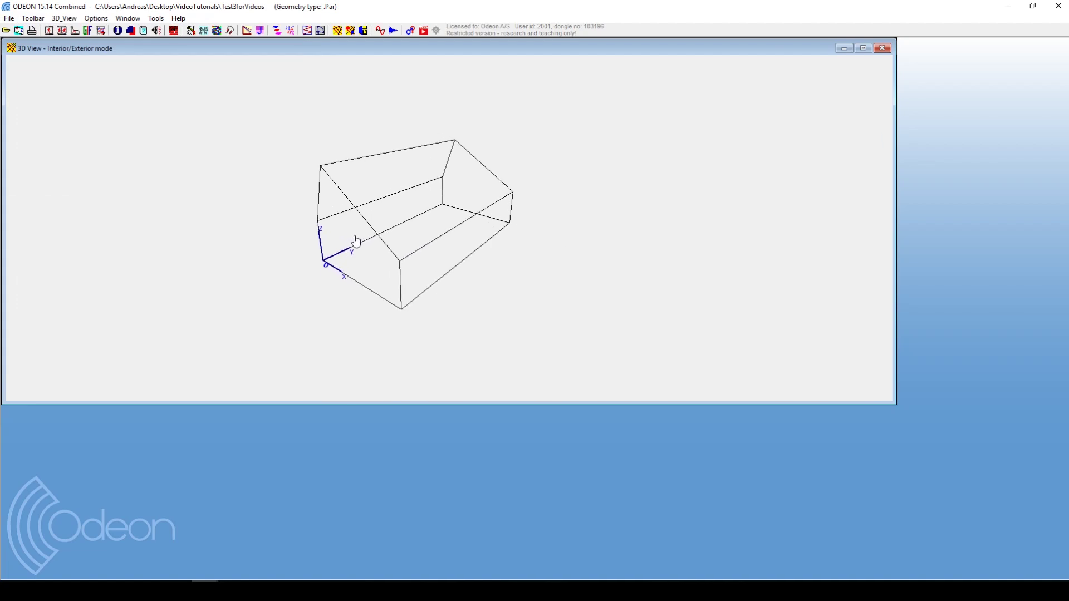
drag(561, 231, 539, 227)
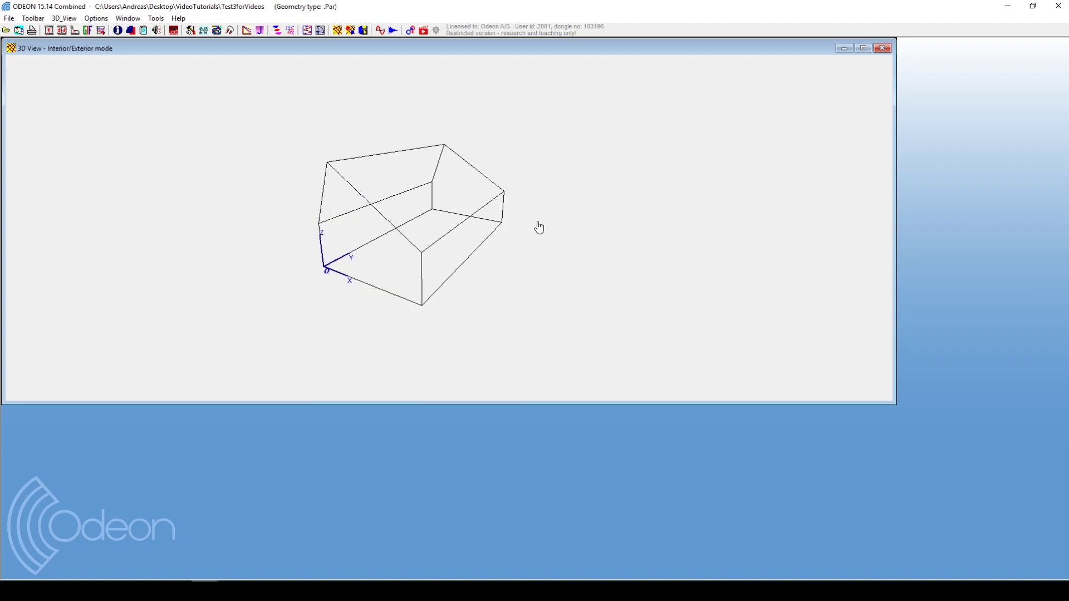
click(172, 32)
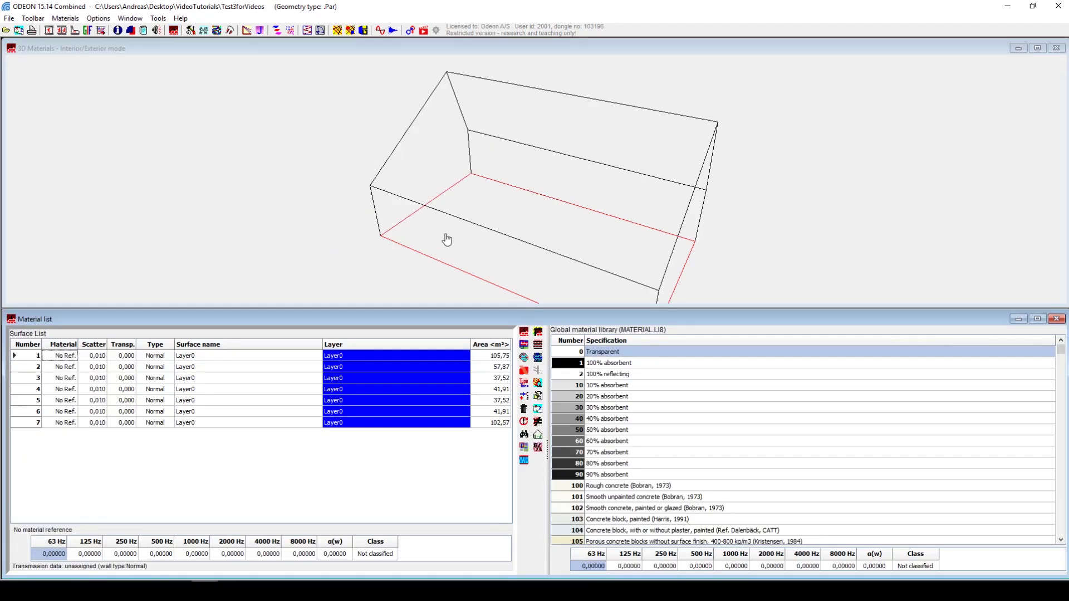
Assign material 20, 20% absorbent, to all seven surfaces
scroll(581, 231, down, 3)
drag(519, 244, 560, 233)
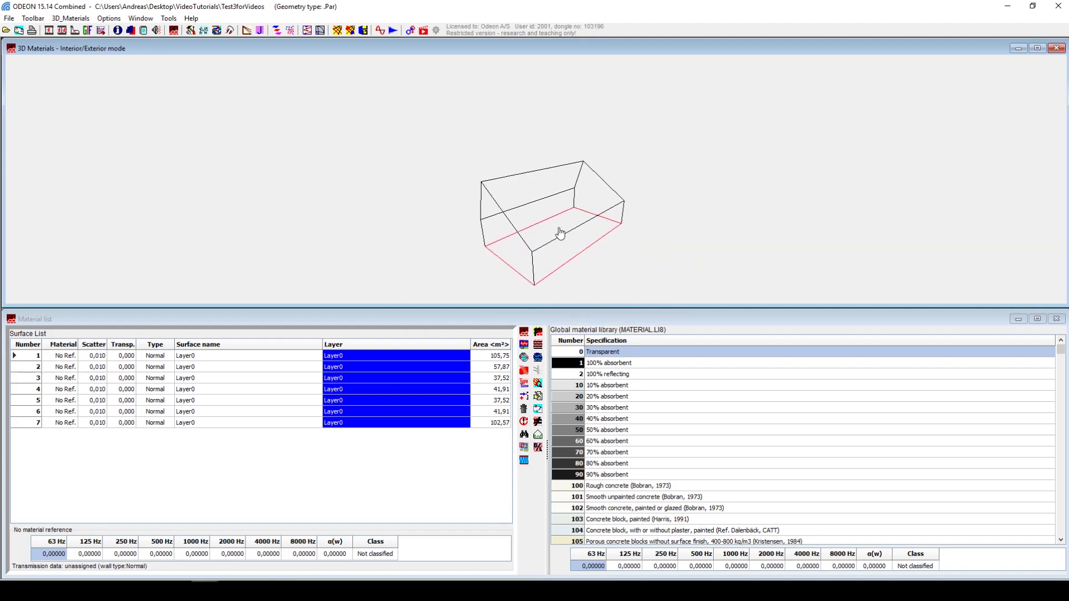
click(604, 397)
click(544, 357)
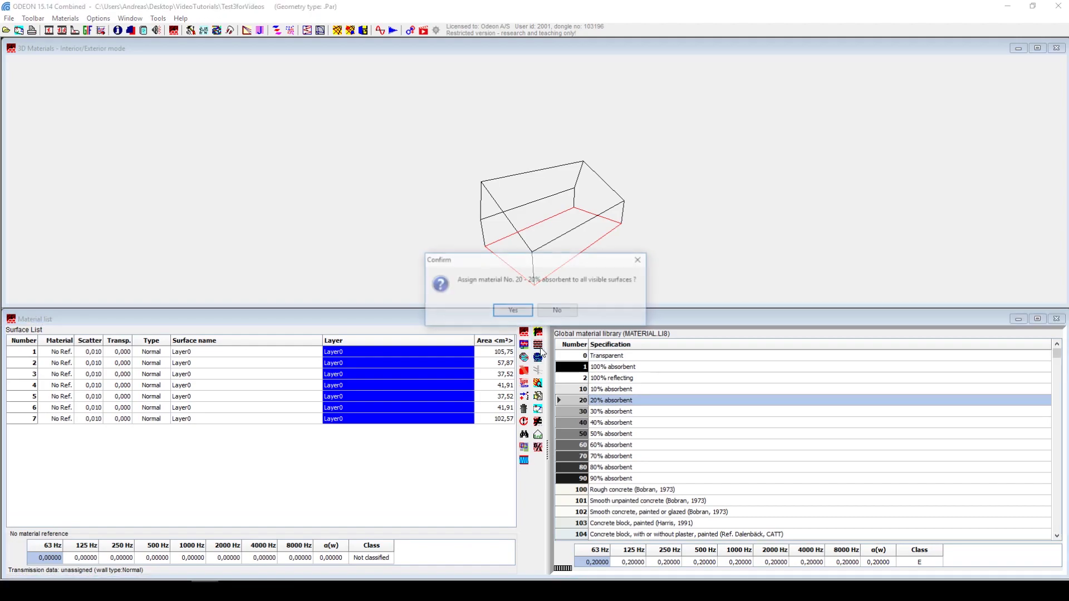
click(508, 315)
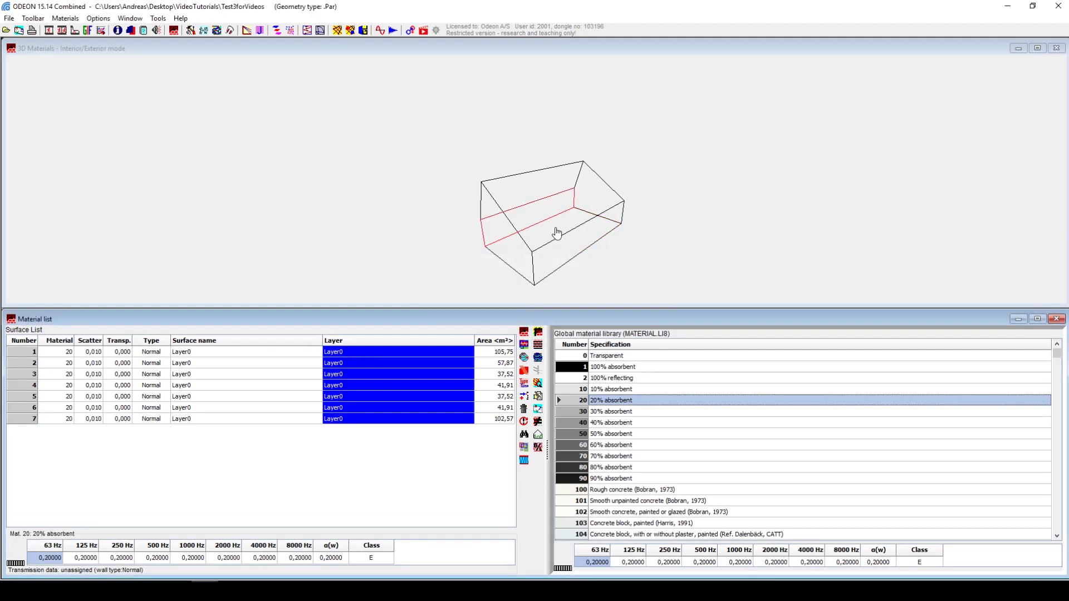
Check surfaces 1, 7 and 2, then give surface 6 Rough concrete (Bobran, 1973), material 100
click(90, 355)
click(86, 423)
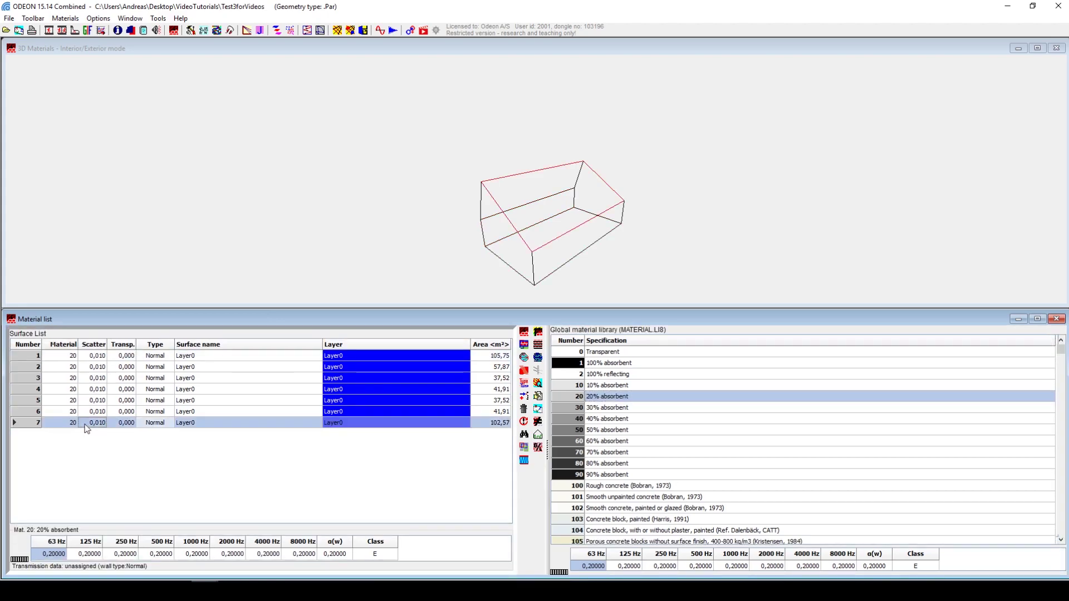
click(96, 371)
click(100, 360)
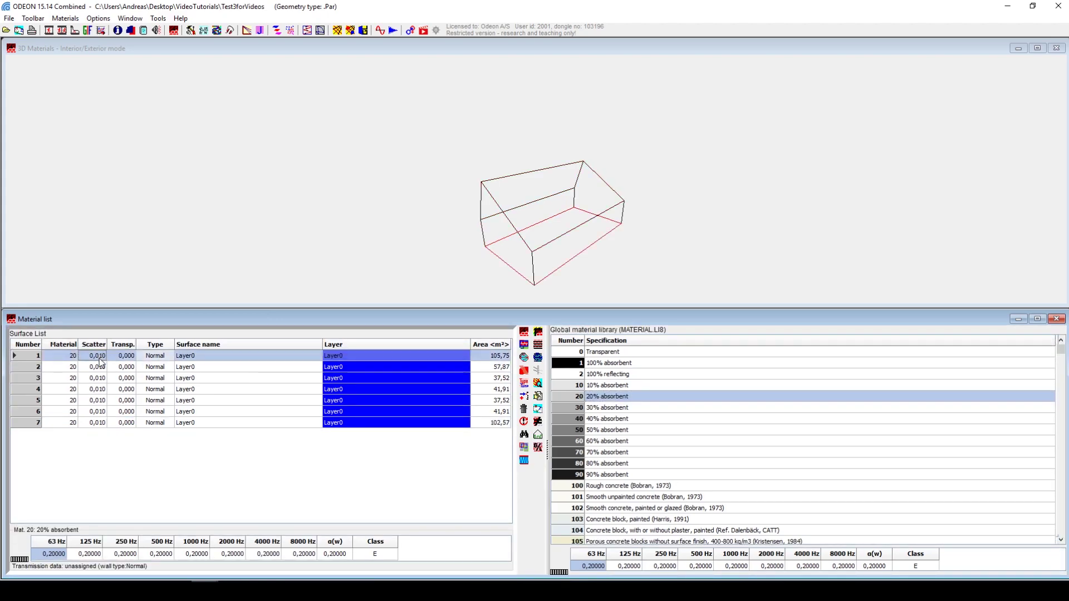
click(92, 412)
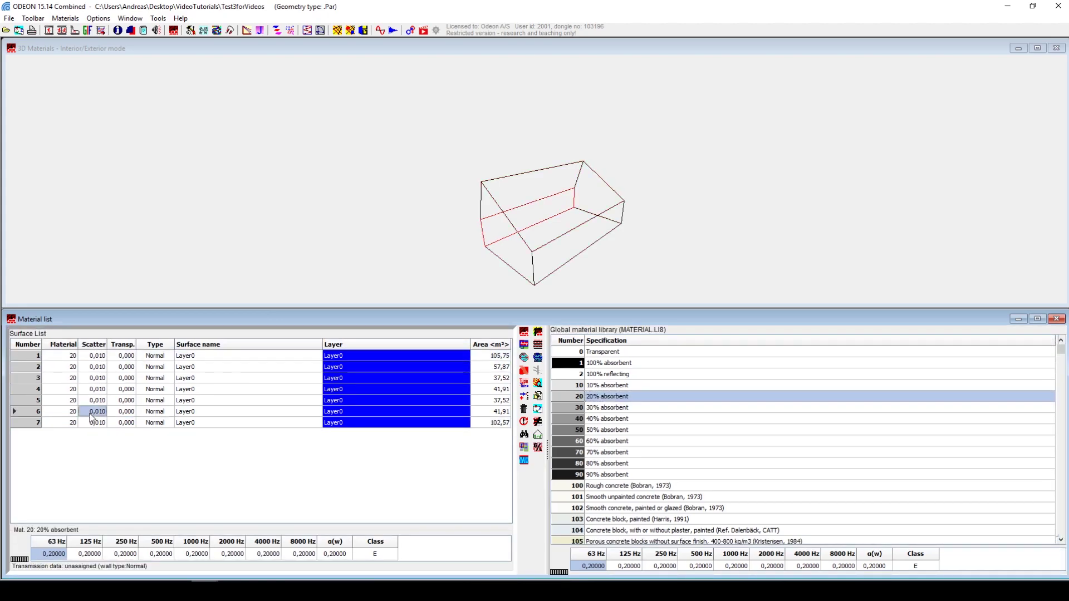
click(607, 490)
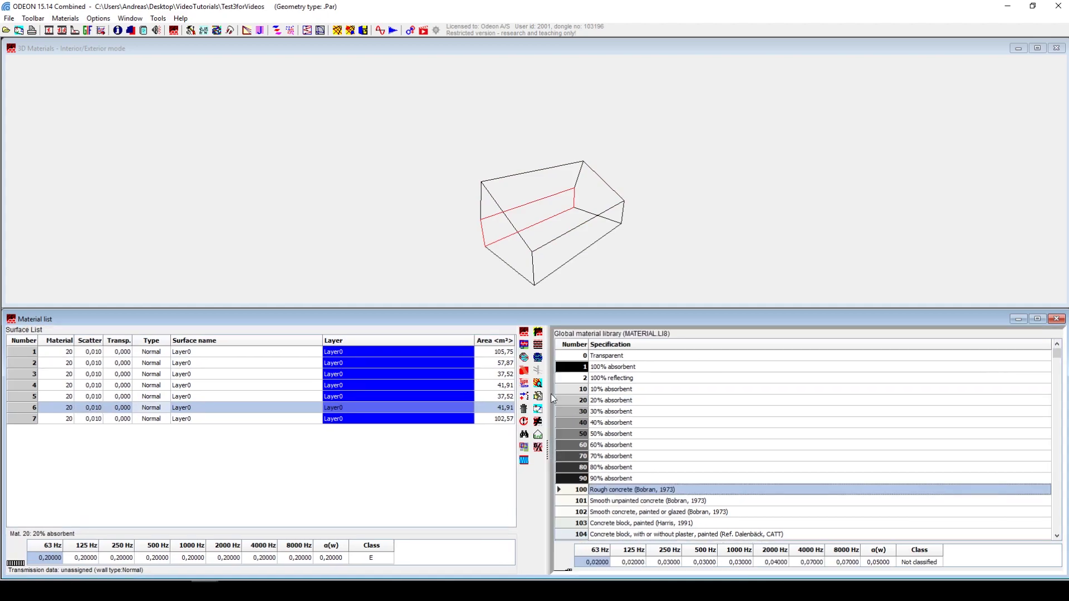
click(529, 345)
drag(515, 247, 673, 189)
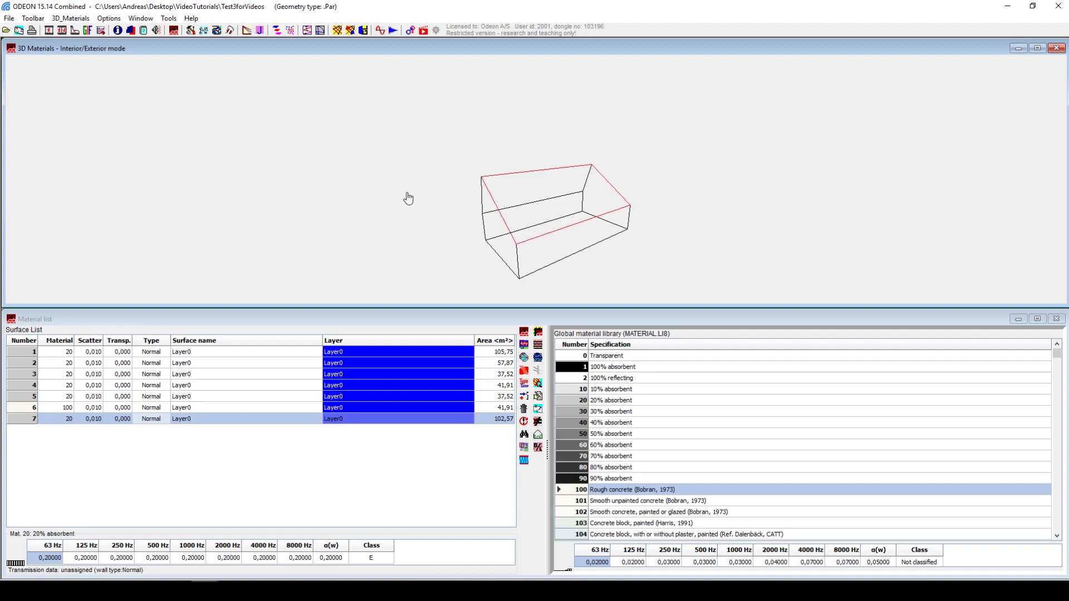
In the Source-Receiver list, add point source 1 at (2.8, 2.4, 1.5) m and close its editor
click(173, 31)
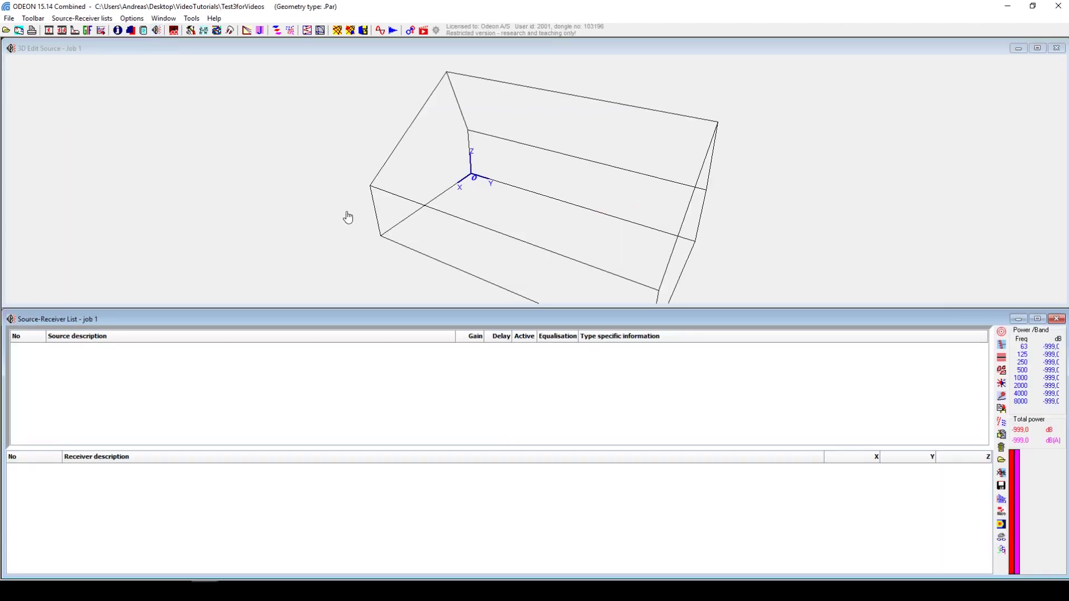
drag(346, 216, 565, 208)
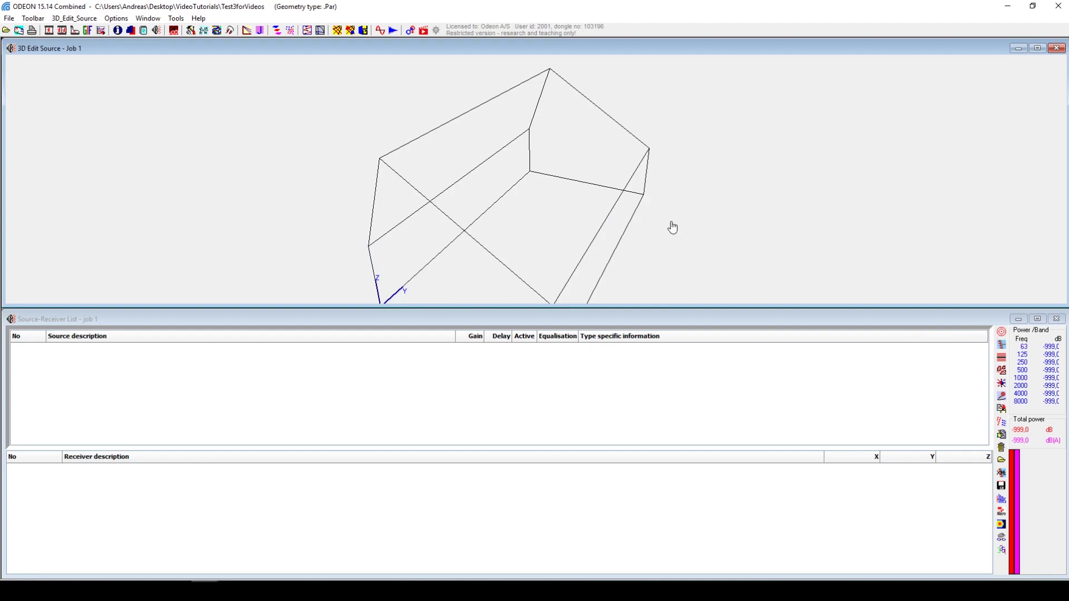
scroll(672, 227, down, 5)
click(1001, 331)
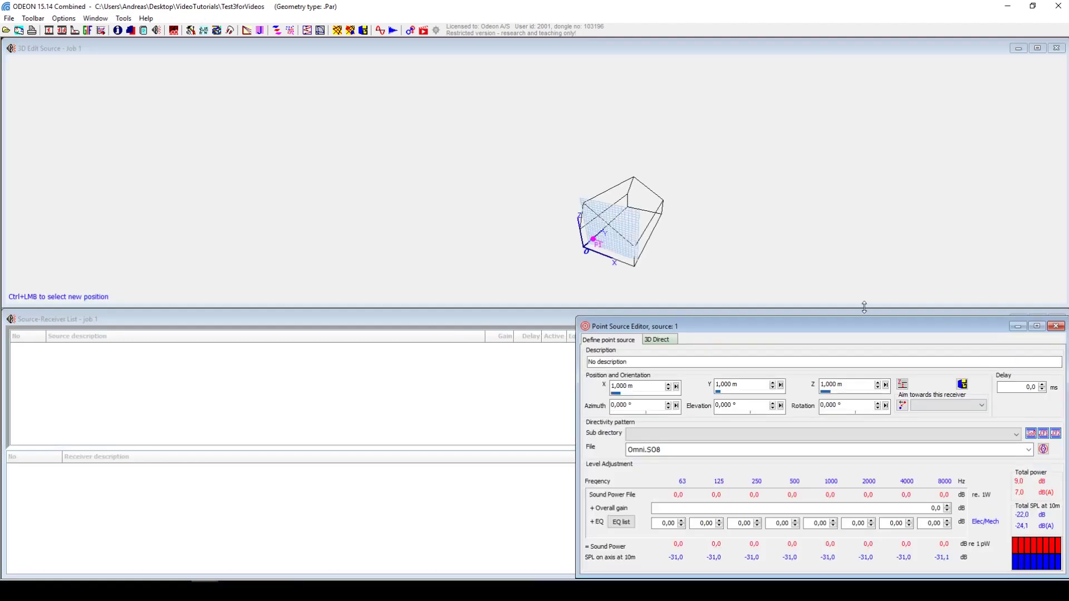
drag(739, 277, 604, 225)
ctrl+click(612, 248)
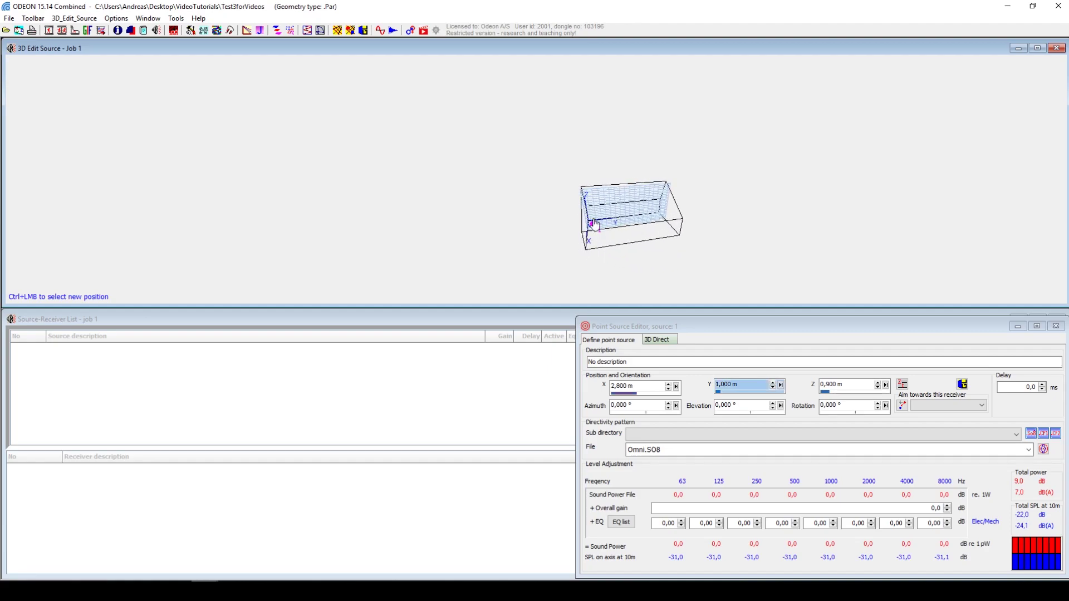
ctrl+click(603, 223)
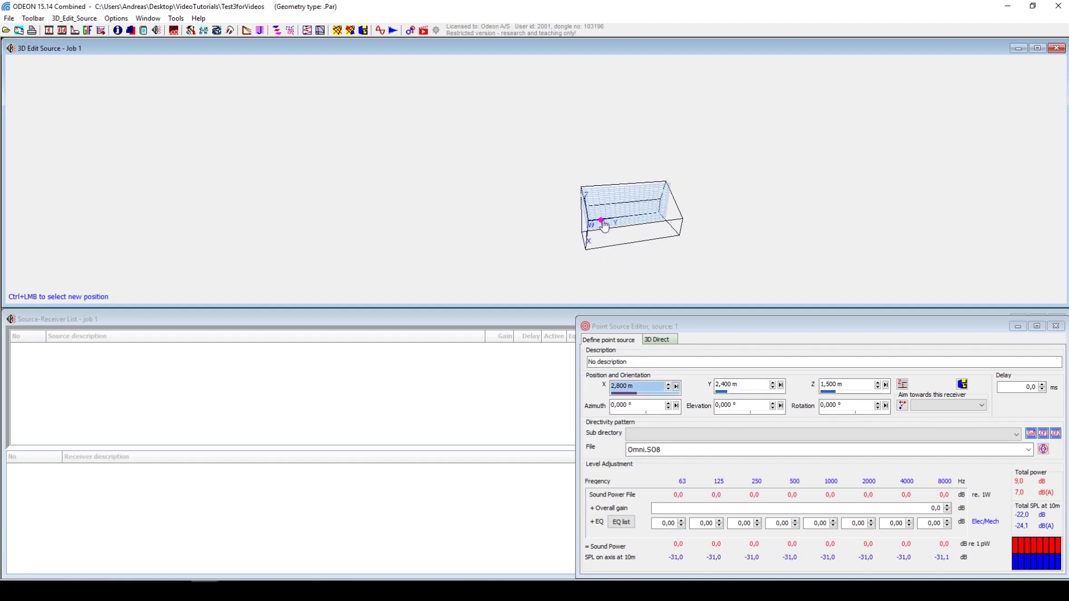
click(1056, 326)
Add receiver 1 at X 3.6, Y 9.6, Z 2.7 m in the Receiver editor
click(1060, 397)
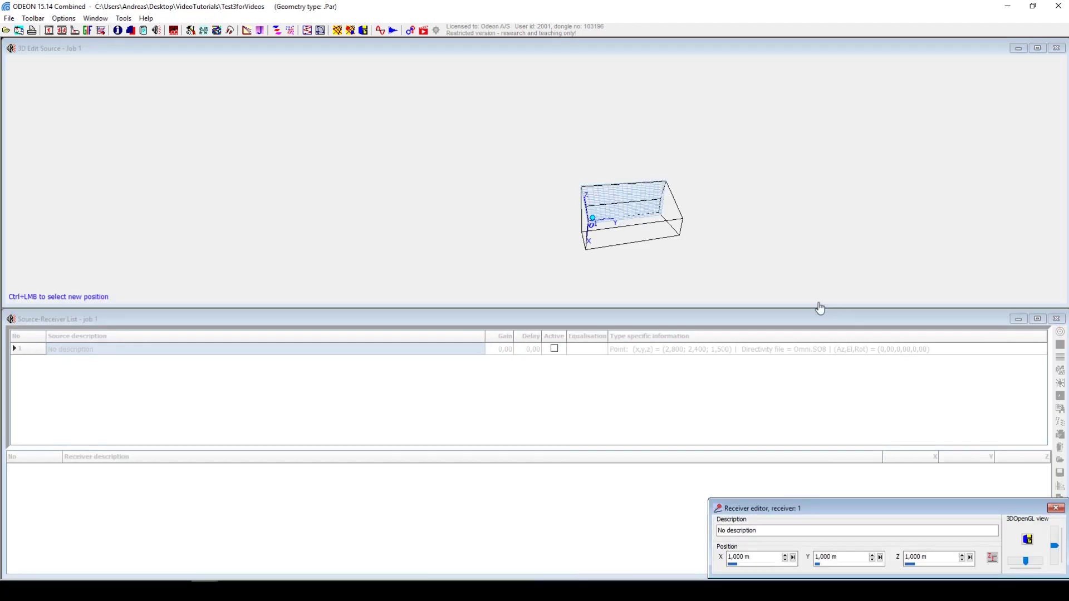
ctrl+click(650, 219)
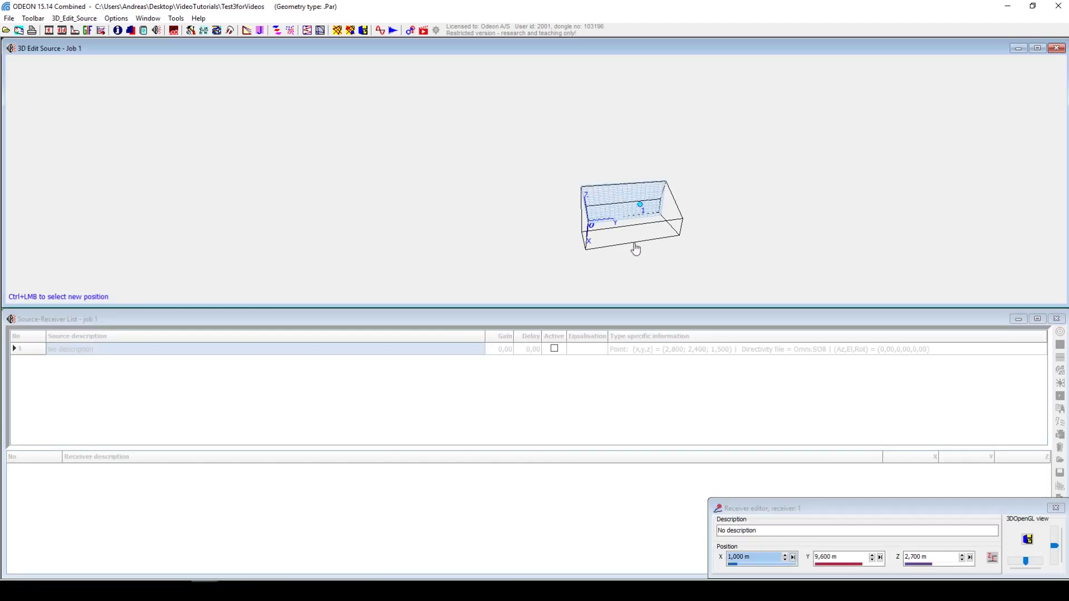
drag(635, 248, 630, 212)
ctrl+click(629, 211)
drag(720, 254, 579, 238)
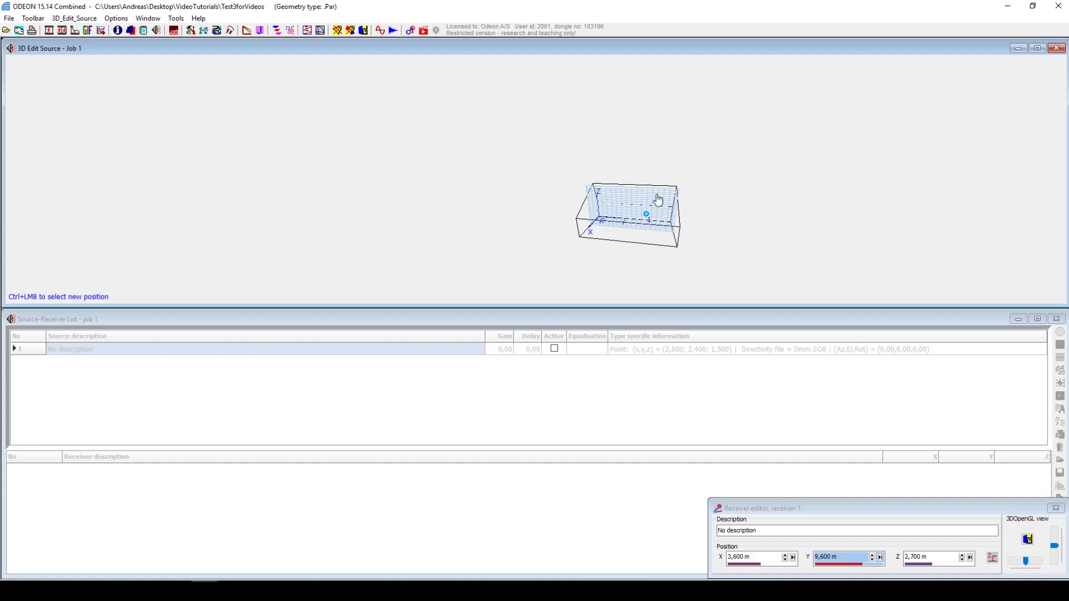
drag(658, 200, 615, 191)
drag(874, 509, 805, 396)
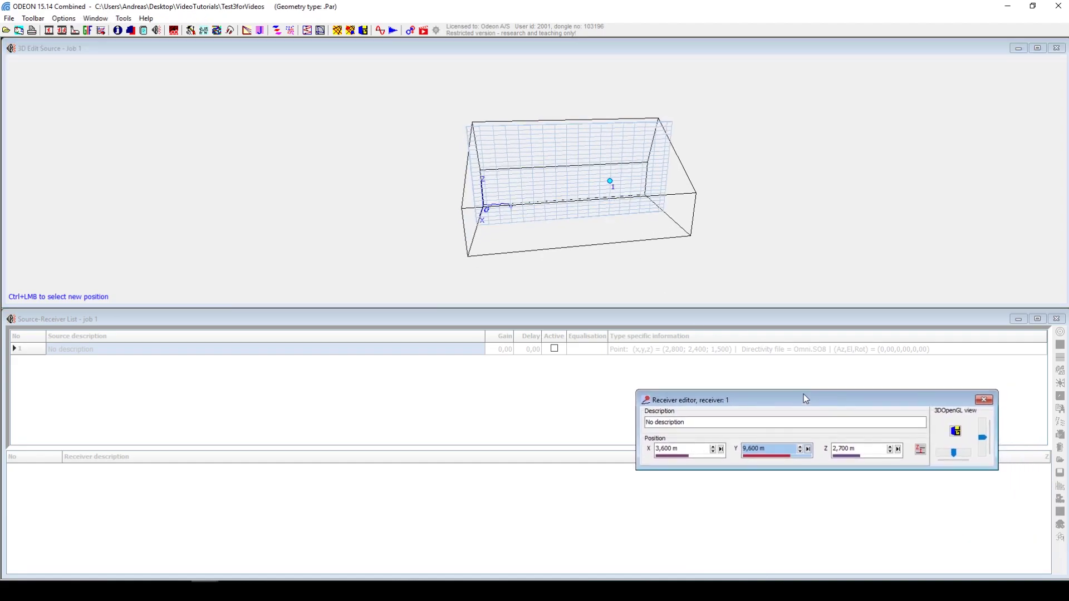
Keep receiver 1, make source 1 active, and open the receiver grid definition
click(989, 398)
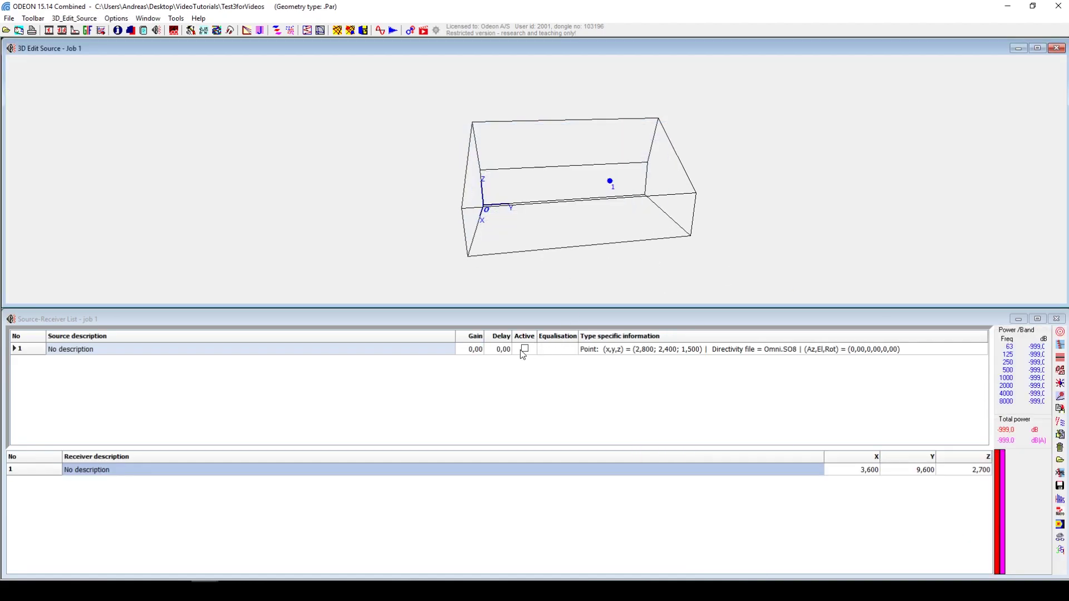
click(524, 349)
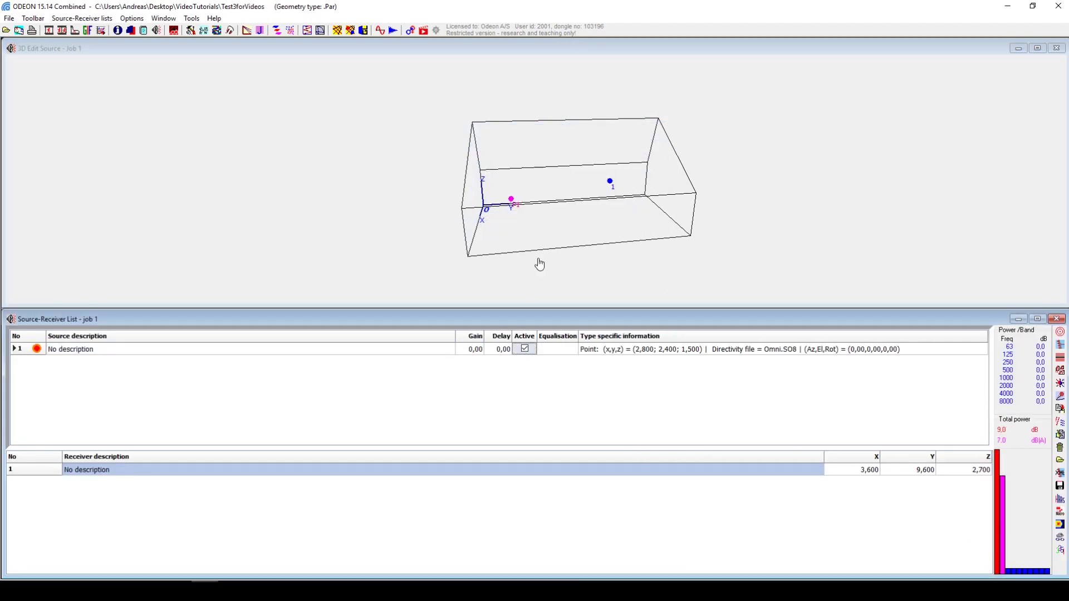
click(217, 30)
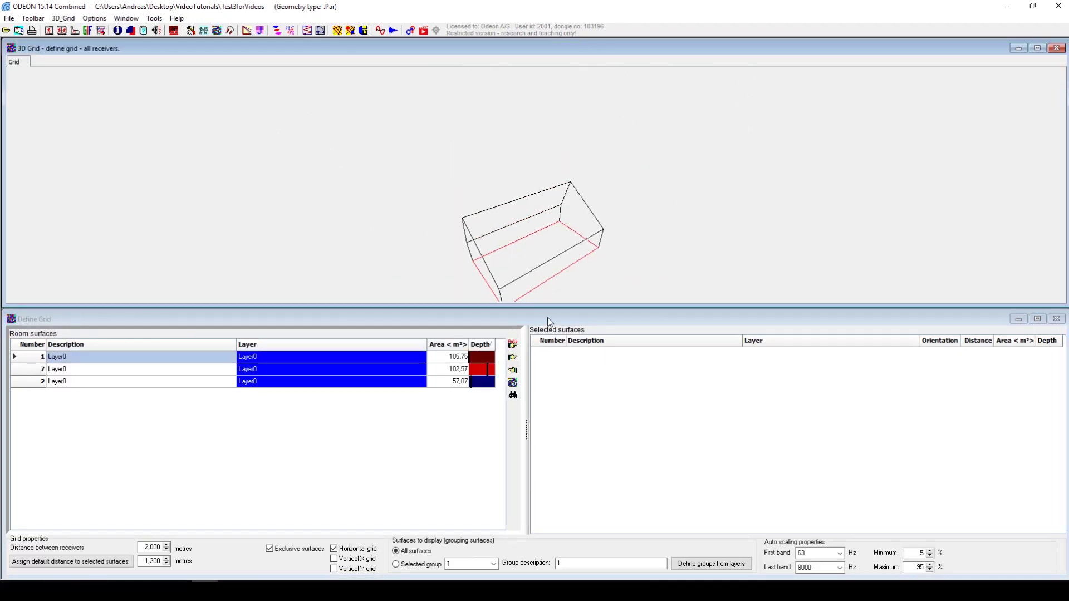
Select surface 1 for the receiver grid and display it with 1 m spacing between receivers
drag(555, 286, 523, 263)
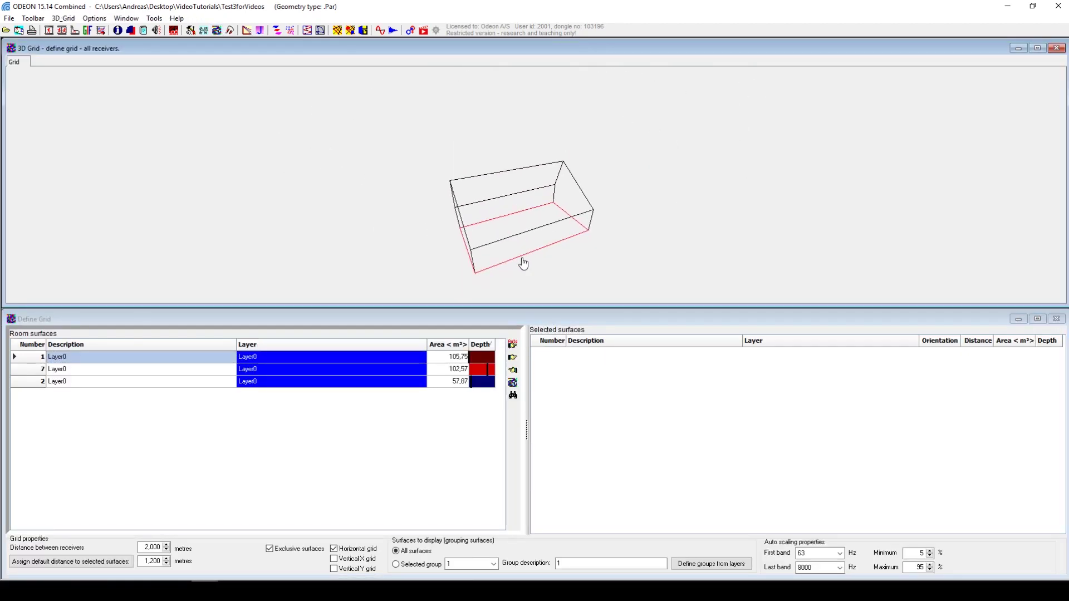
click(515, 358)
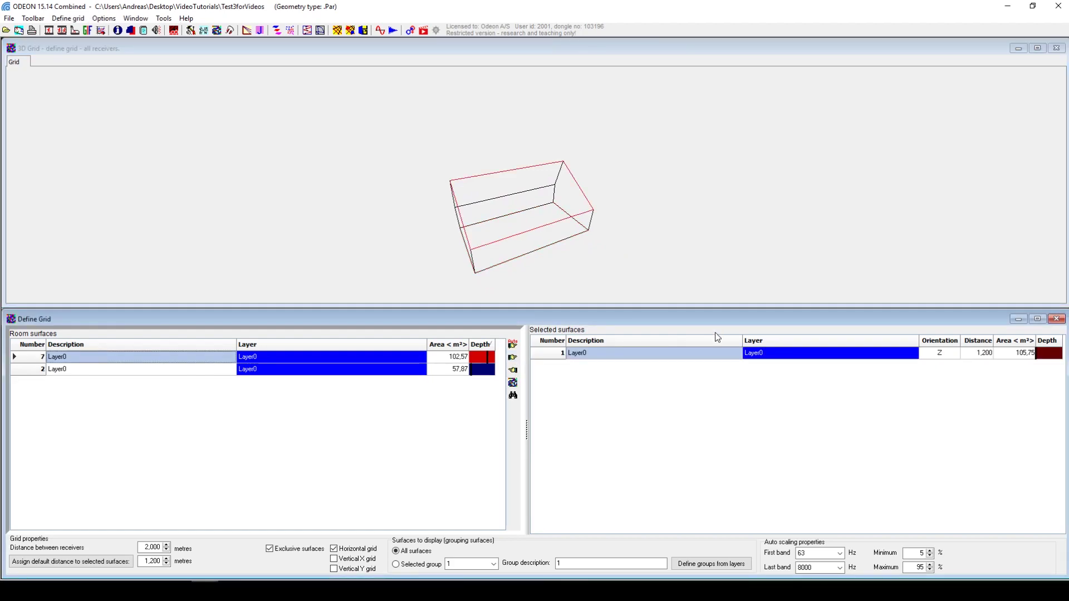
click(514, 384)
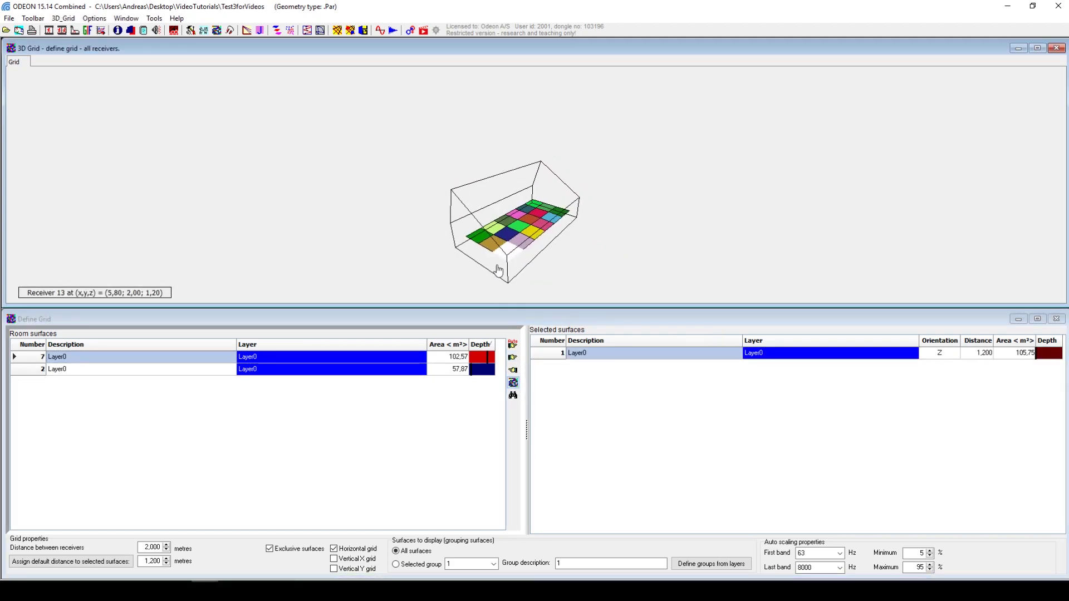
click(167, 551)
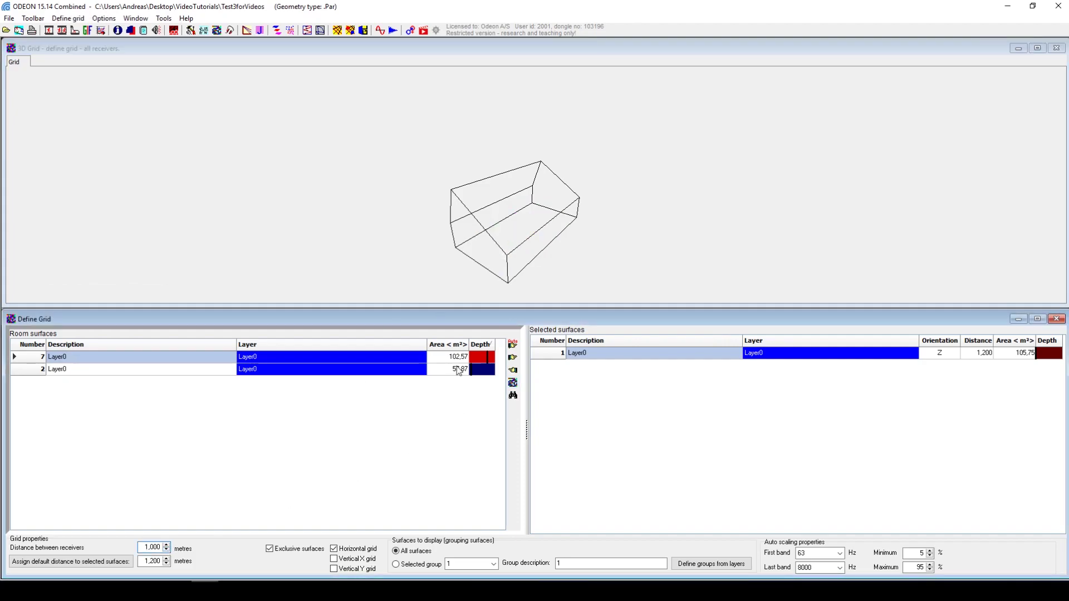
click(513, 383)
mouse_move(557, 217)
mouse_down()
mouse_move(519, 198)
mouse_move(574, 201)
mouse_up()
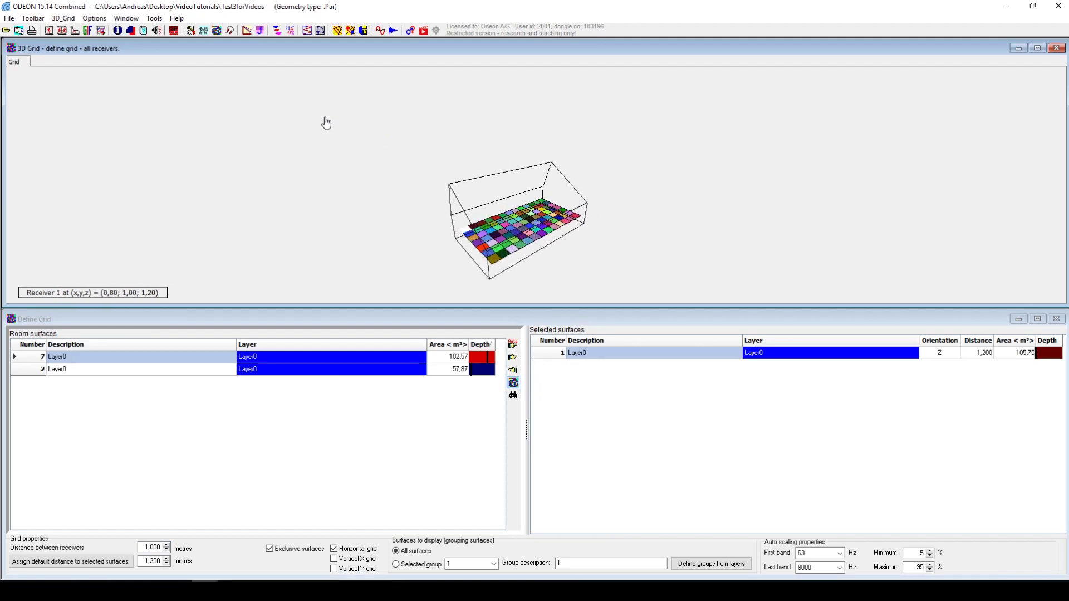
Tick Grid for job 1 and set receiver 1 as its single point response receiver
click(260, 31)
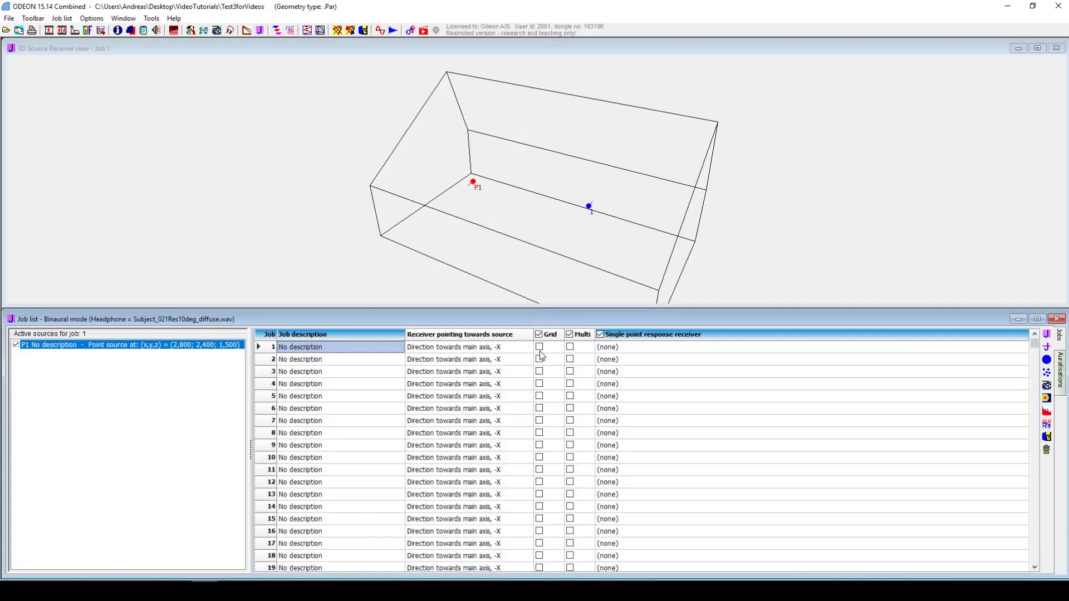
click(539, 347)
click(619, 350)
click(630, 352)
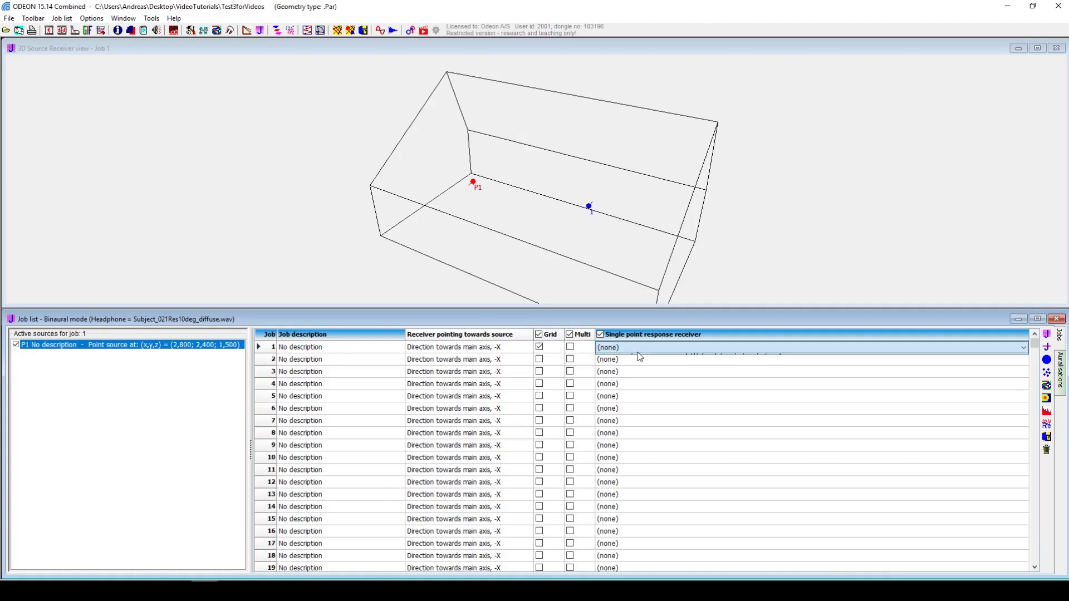
click(640, 360)
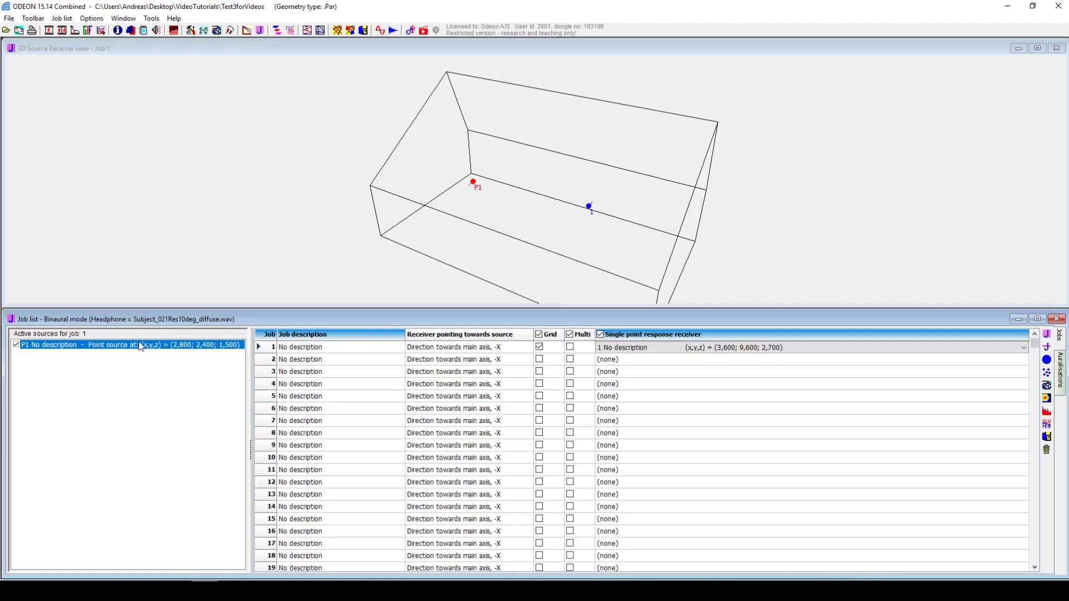
click(469, 353)
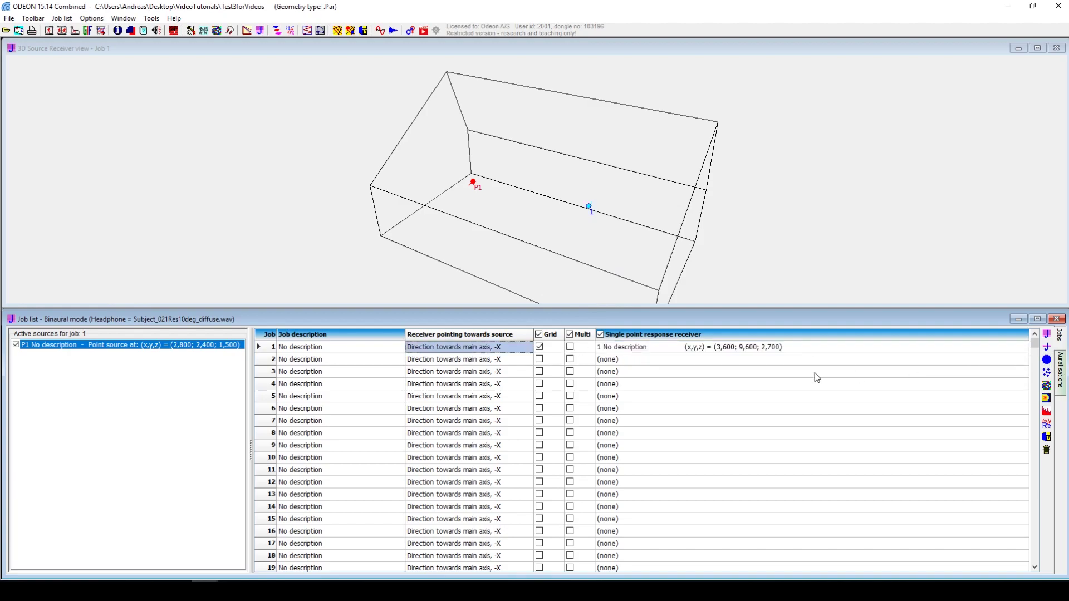
click(661, 353)
click(660, 353)
drag(481, 241, 661, 143)
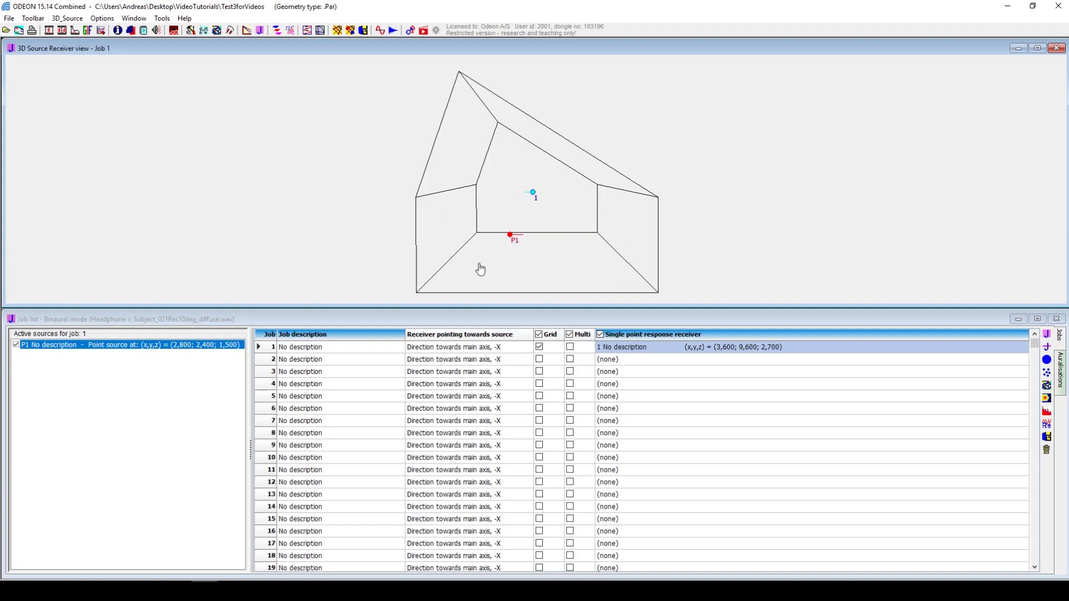
drag(479, 269, 563, 241)
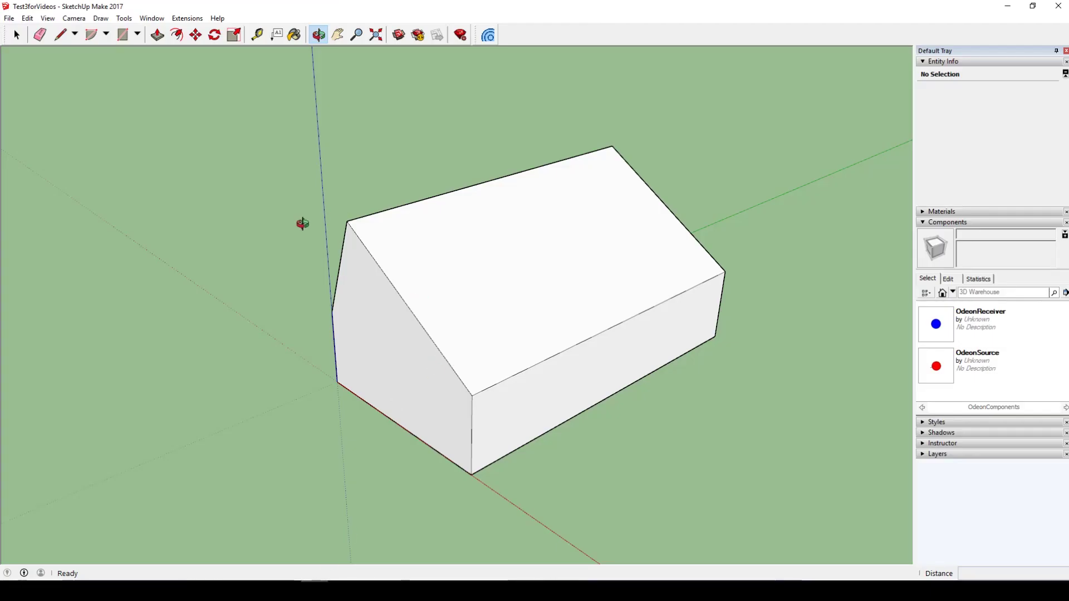
Hide the left gable end wall and orbit to a low, head-on view of the interior
key(space)
click(361, 332)
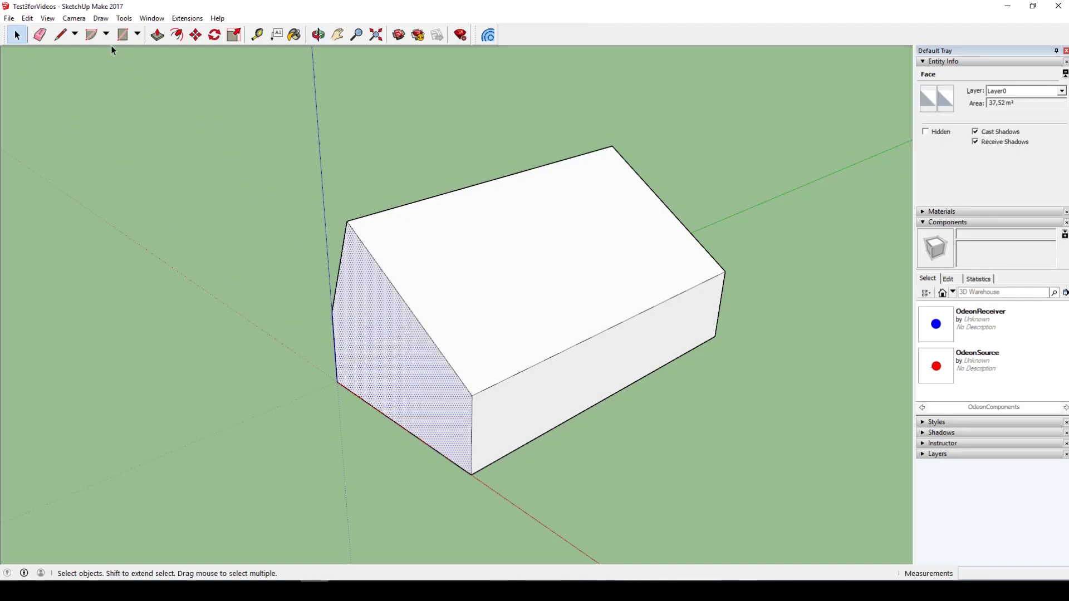
click(27, 19)
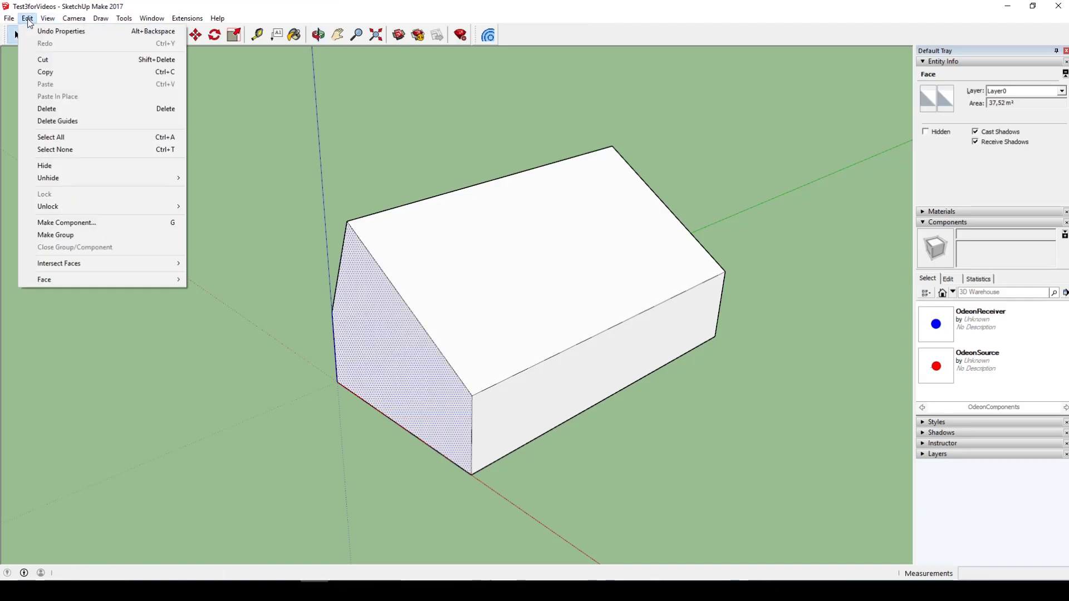
click(86, 171)
click(318, 35)
drag(304, 363, 546, 289)
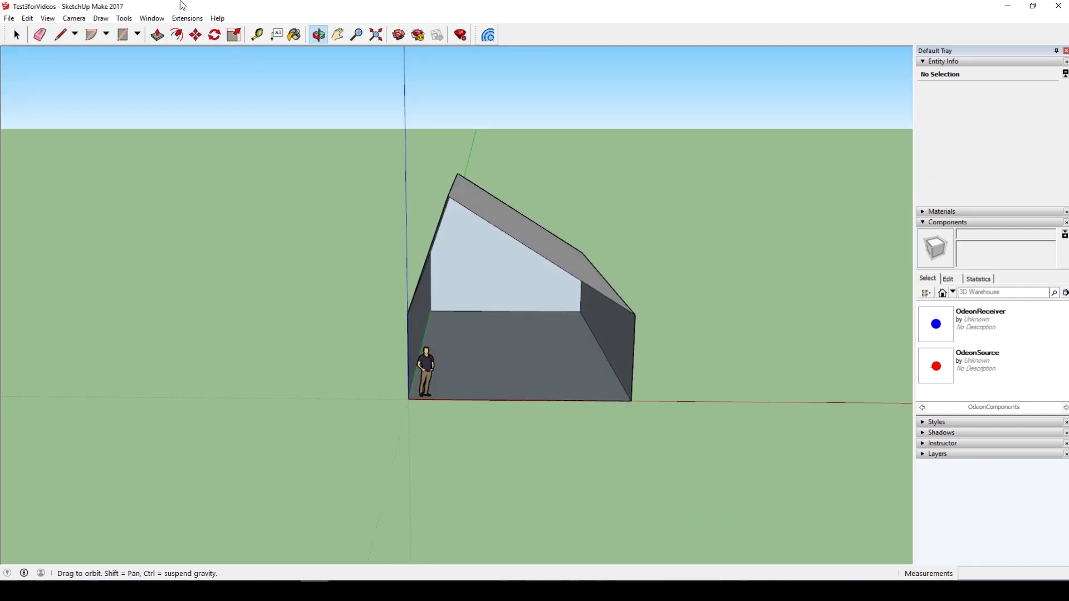
scroll(619, 380, up, 5)
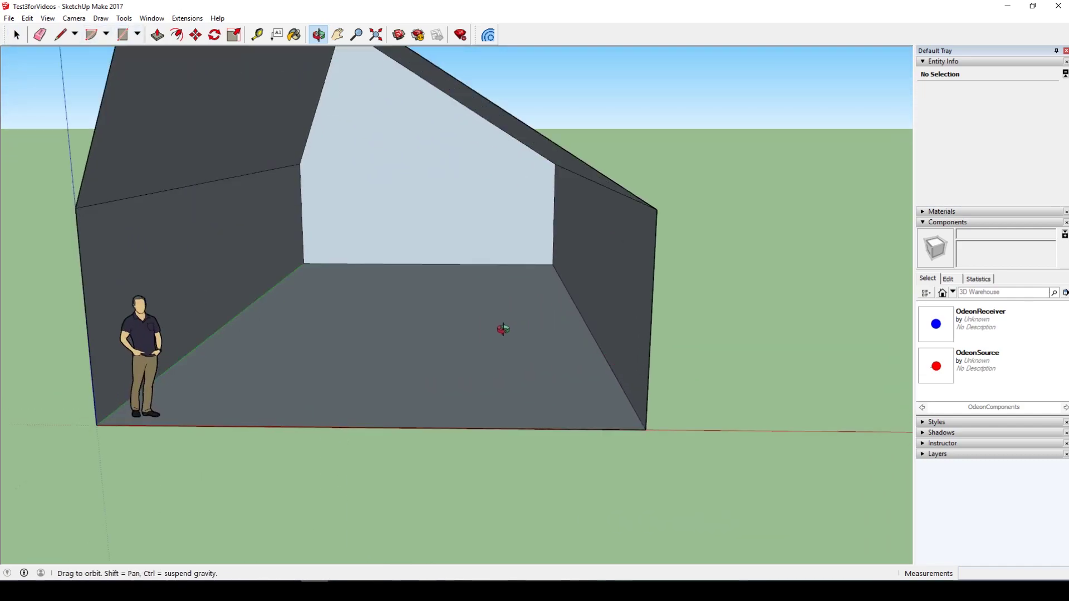
drag(503, 329, 524, 315)
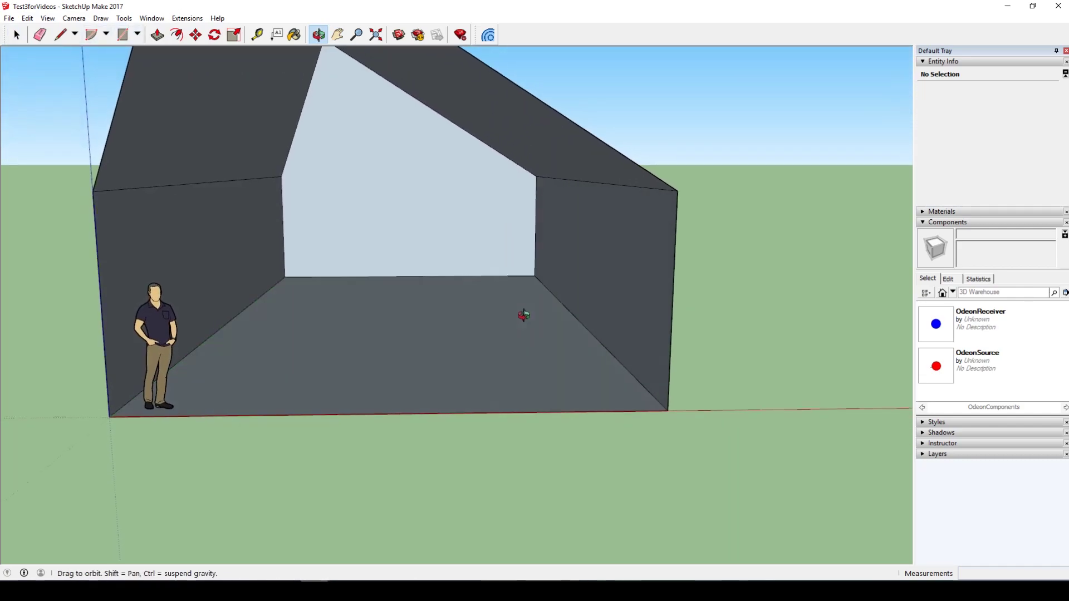
Draw four lines across the room to close a 7.57 by 3.00 m dividing wall face
click(59, 35)
click(230, 321)
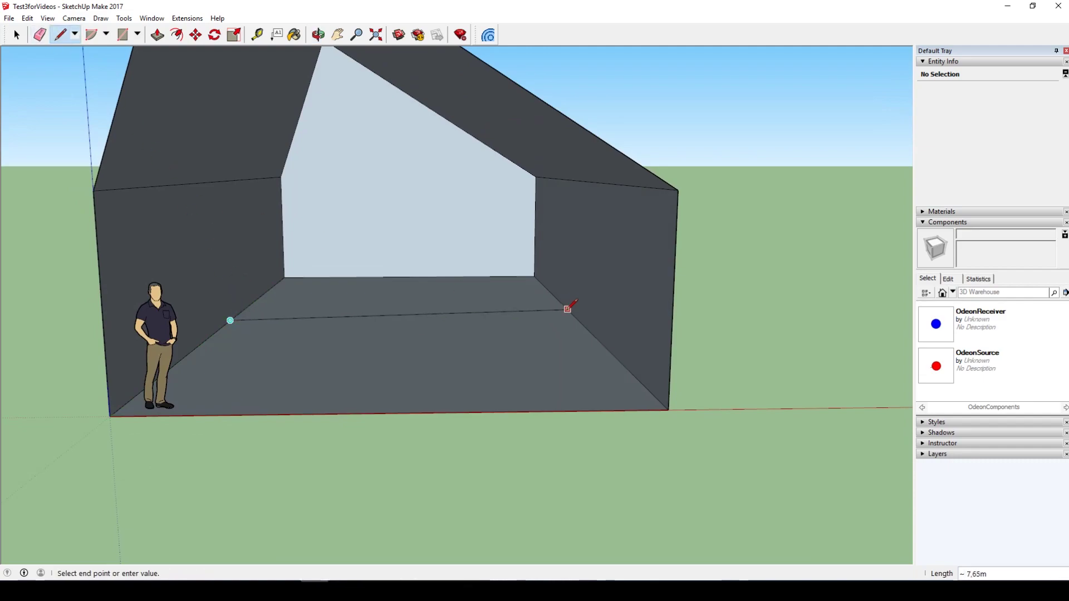
click(575, 317)
click(576, 317)
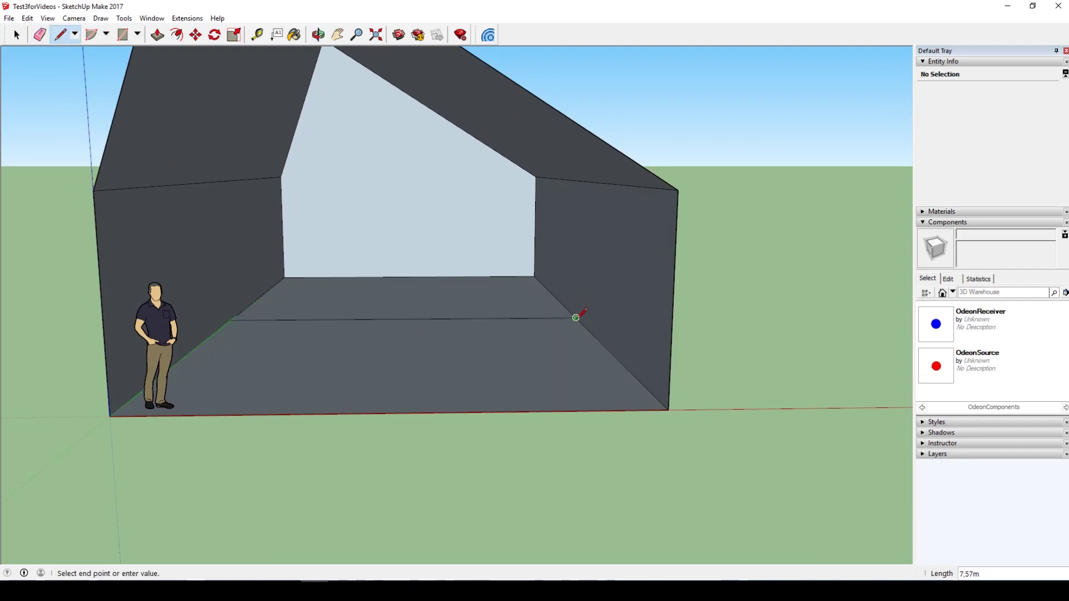
click(579, 178)
click(579, 180)
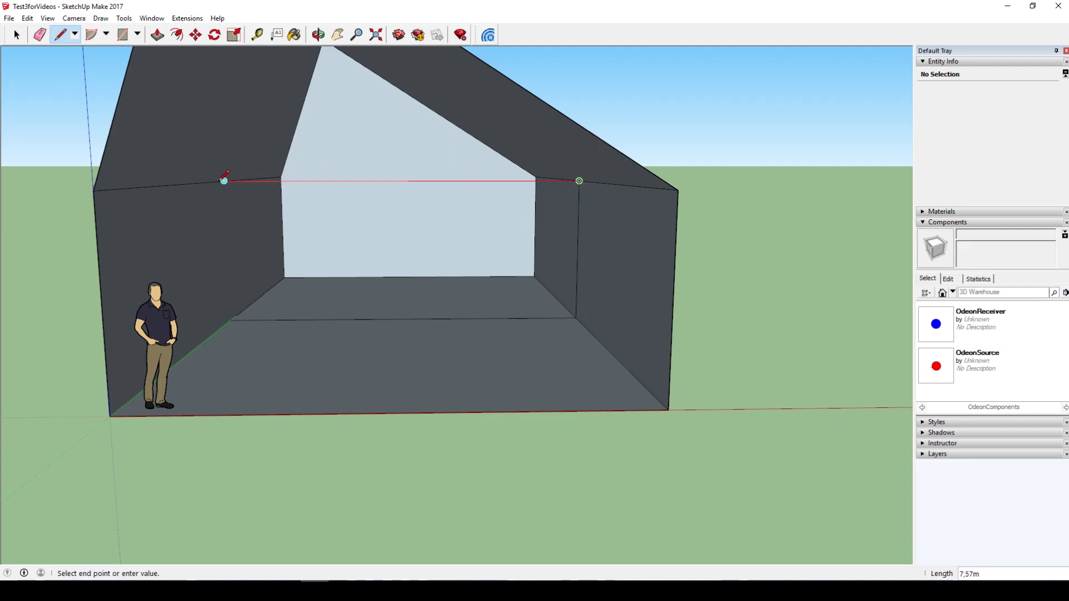
click(224, 180)
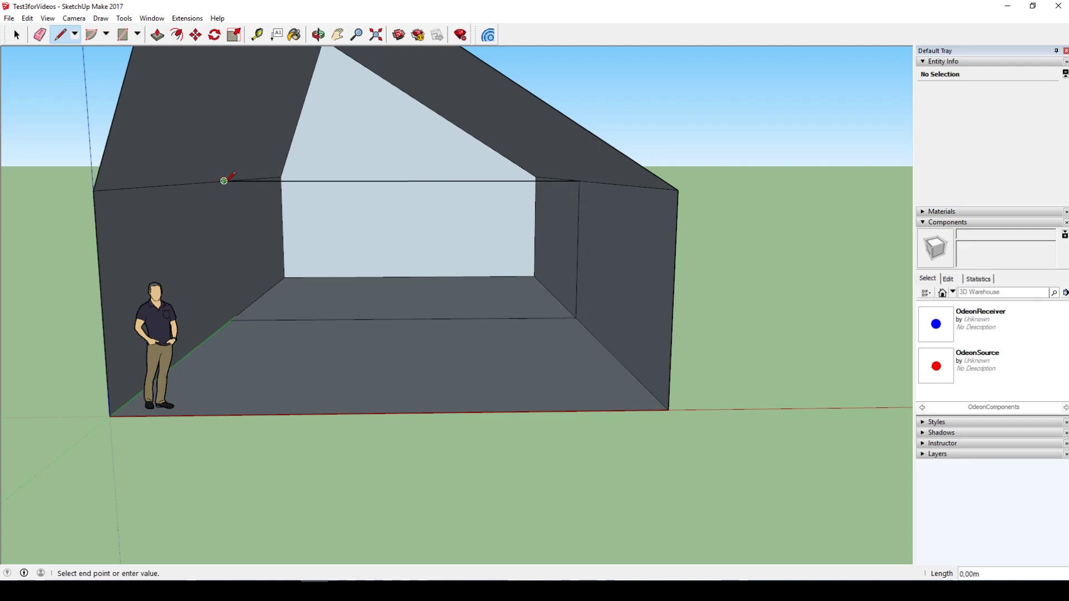
click(230, 321)
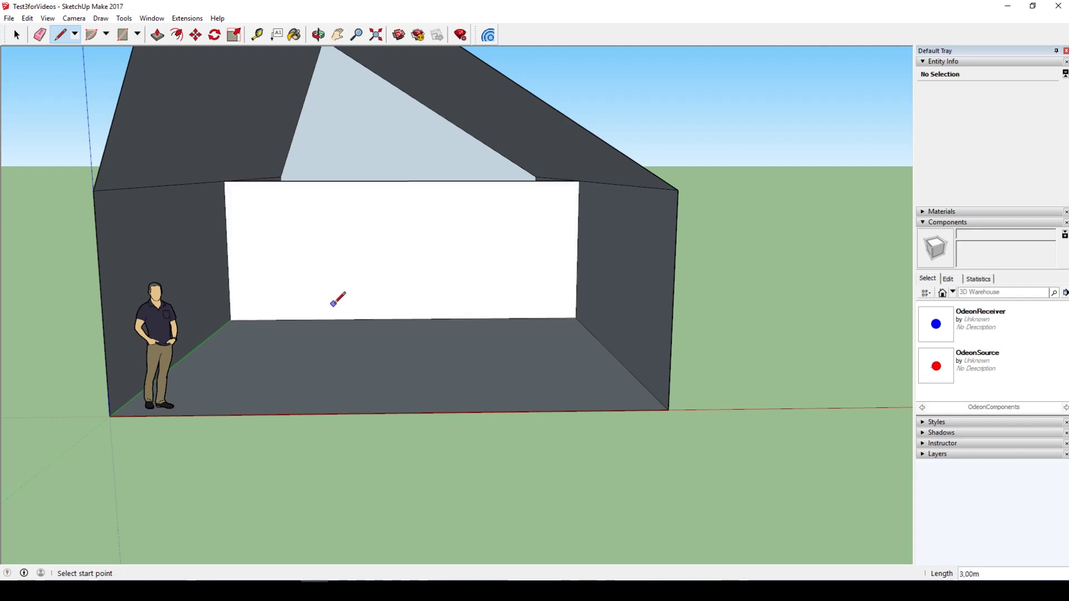
click(318, 35)
mouse_move(328, 224)
mouse_down()
mouse_move(382, 258)
mouse_move(454, 267)
mouse_move(205, 160)
mouse_move(253, 260)
mouse_move(238, 250)
mouse_move(342, 211)
mouse_up()
scroll(342, 211, down, 3)
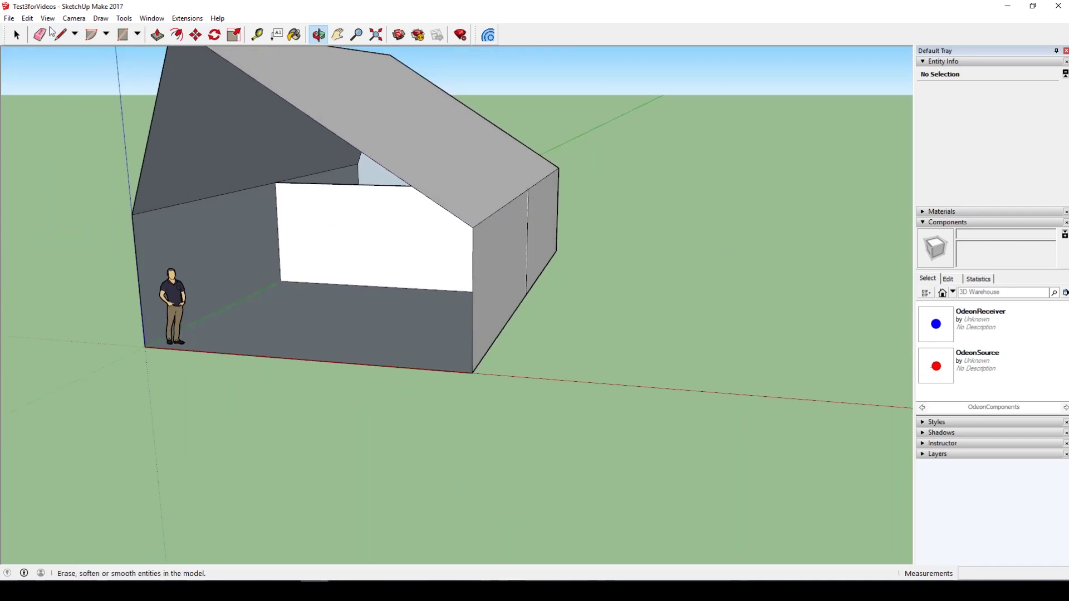
Unhide all hidden geometry to restore the front gable wall
click(27, 18)
mouse_move(106, 175)
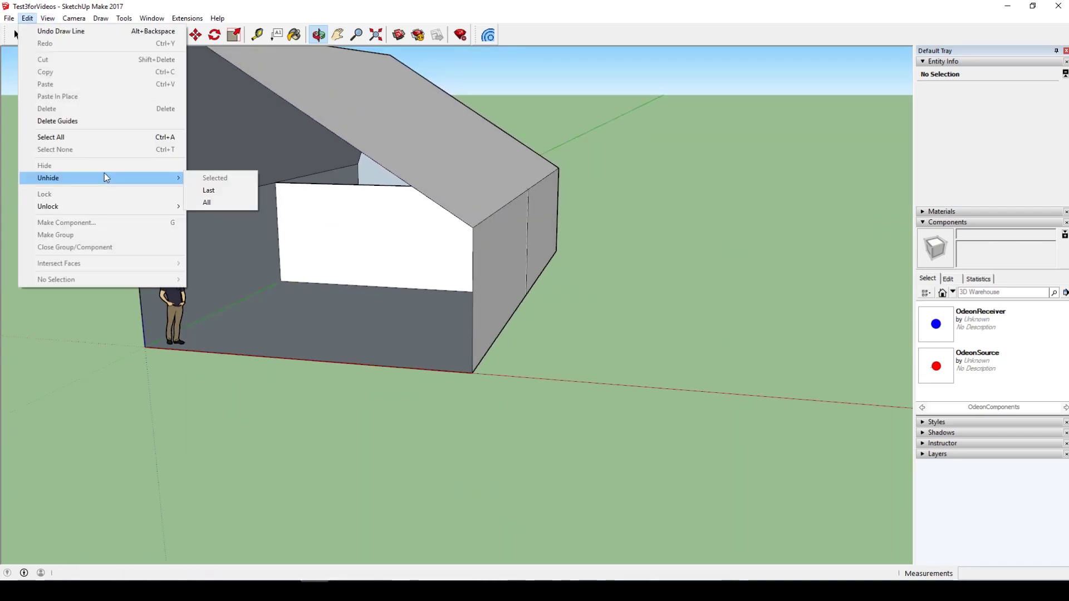
click(220, 202)
drag(354, 168, 295, 24)
click(338, 34)
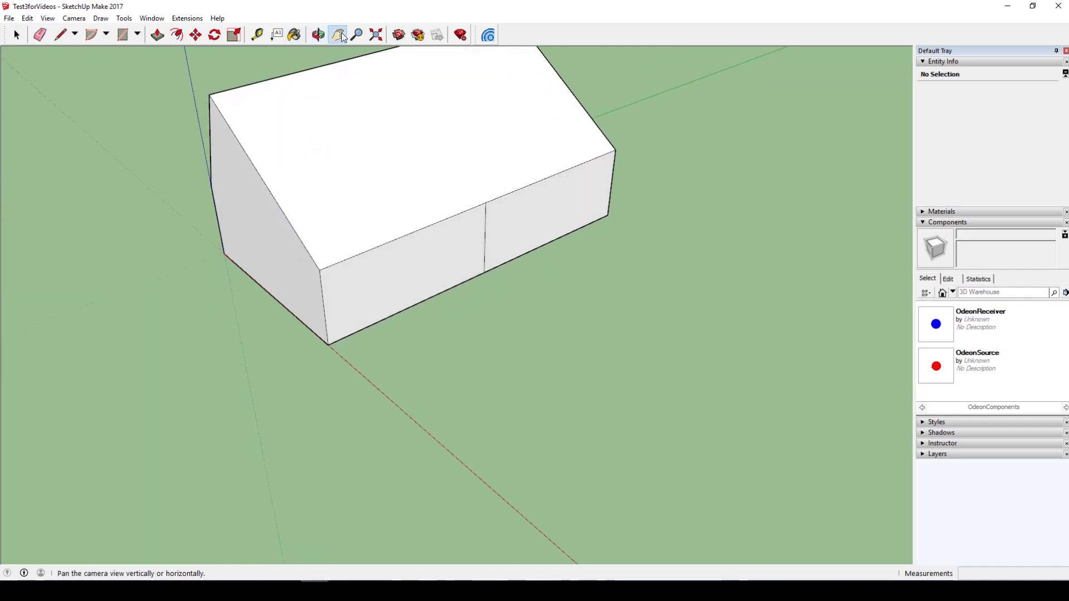
mouse_move(490, 71)
mouse_down()
mouse_move(453, 214)
mouse_move(459, 205)
mouse_up()
Export the divided room to ODEON as Test3forVideos.Par, viewed from its long side
click(318, 34)
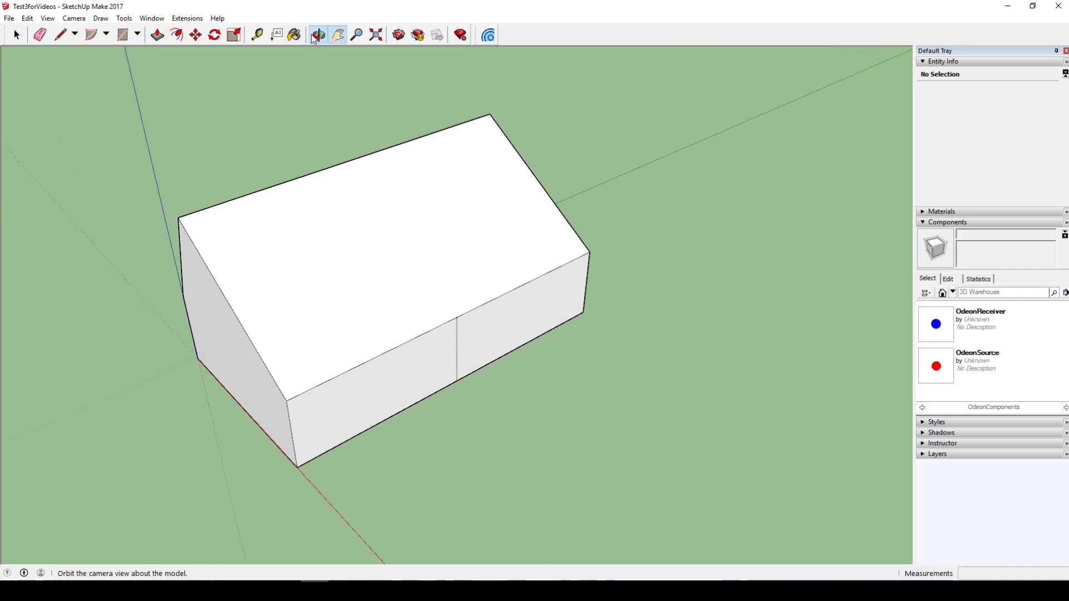
drag(317, 131, 305, 270)
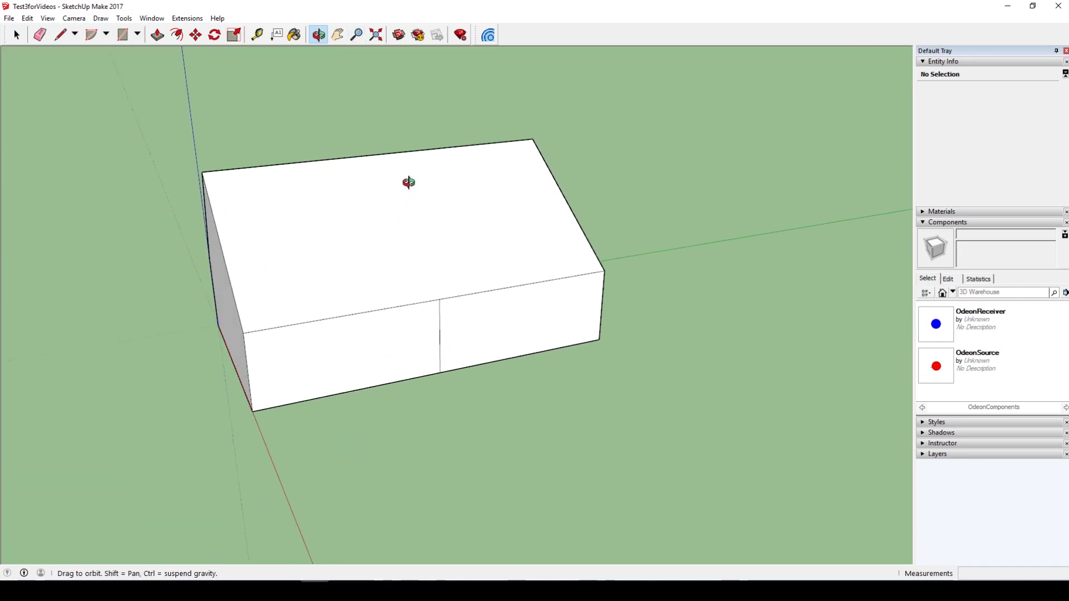
drag(408, 182, 430, 406)
drag(363, 248, 459, 240)
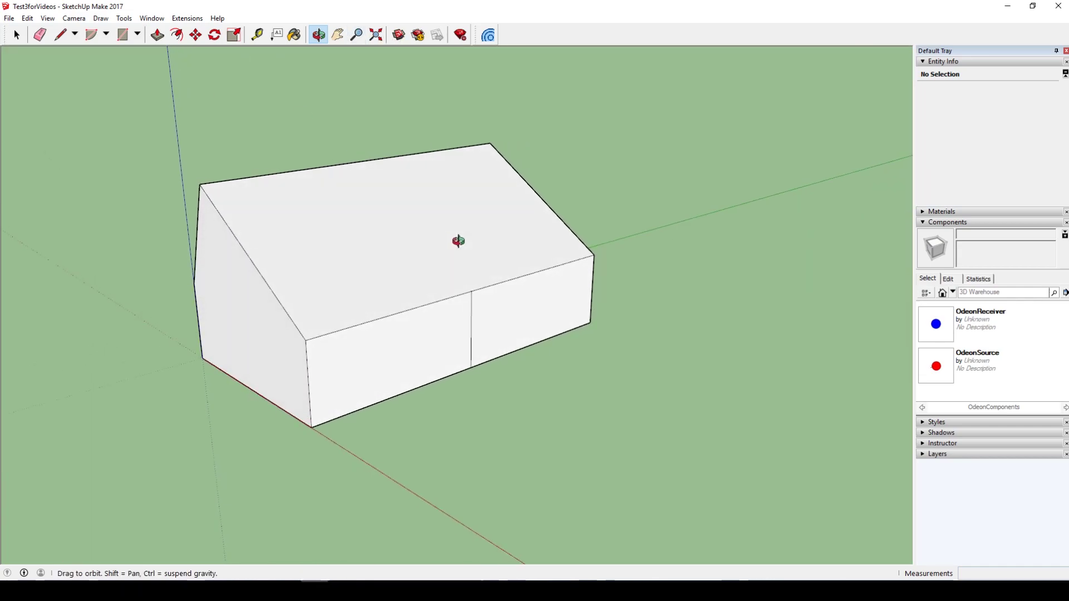
click(488, 36)
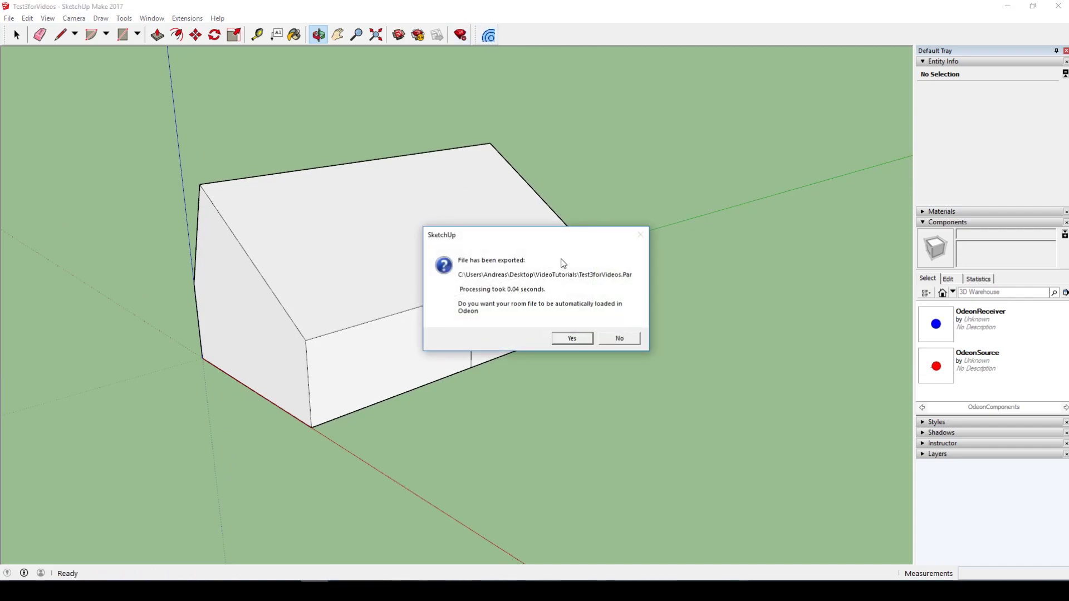
Load the room in ODEON and save the changes to the material file
click(571, 339)
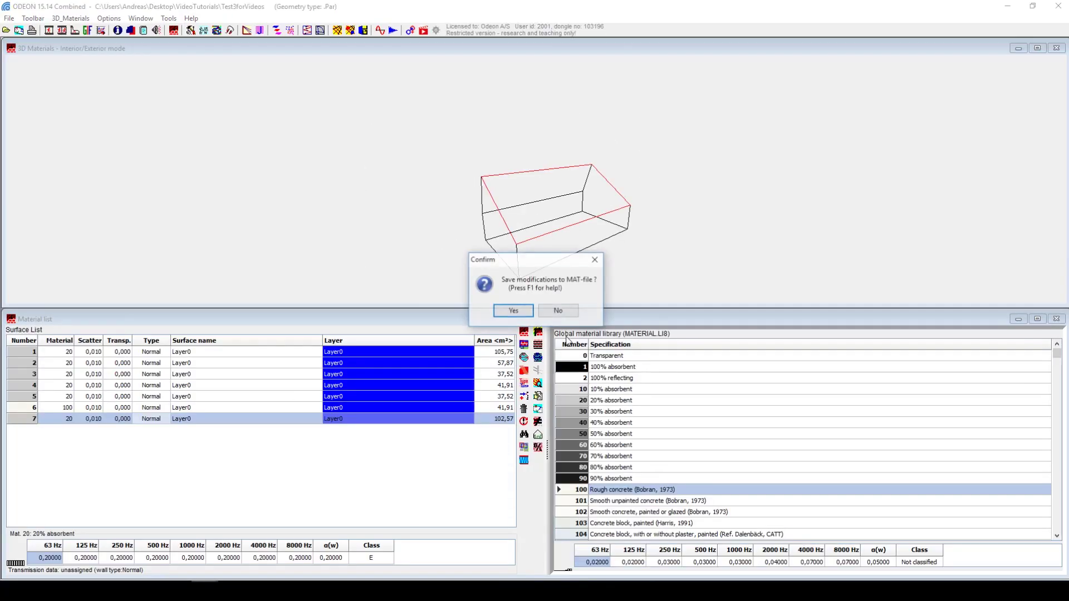
click(514, 311)
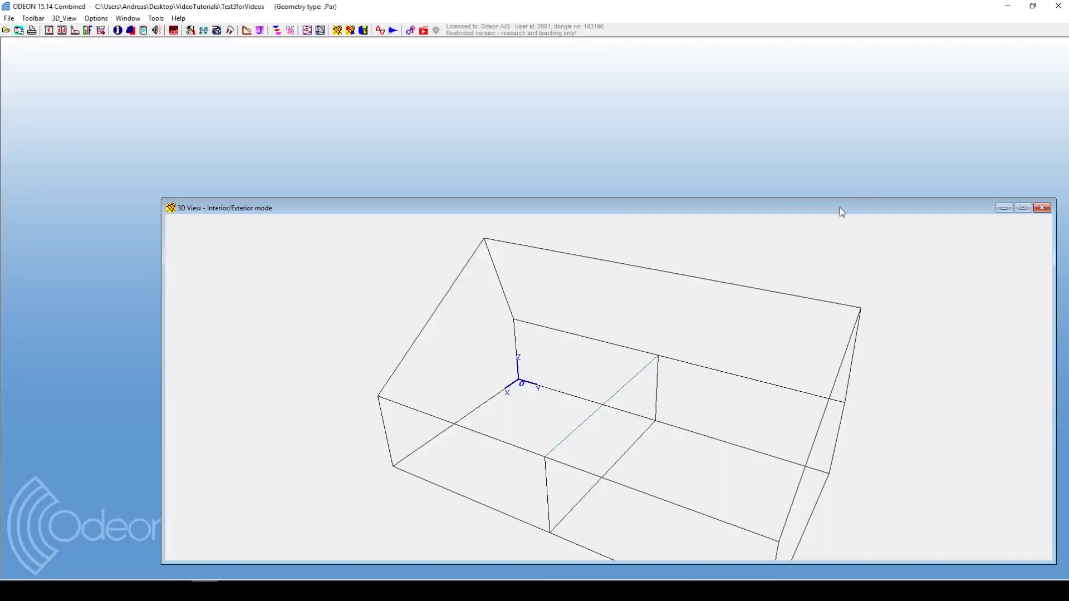
drag(841, 212, 796, 42)
drag(706, 157, 487, 217)
scroll(515, 262, down, 5)
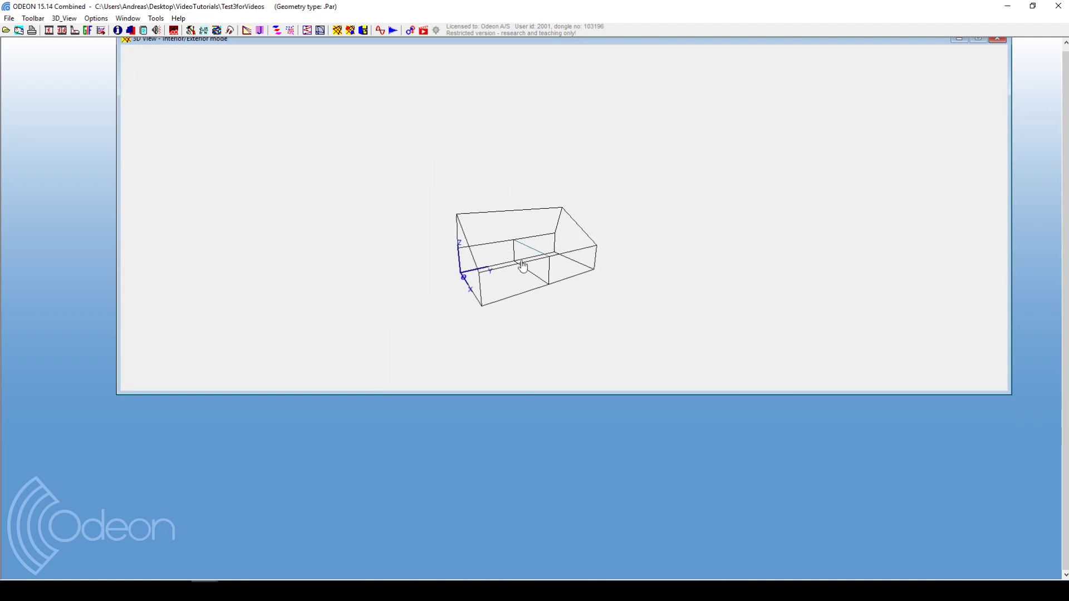
drag(772, 47, 768, 90)
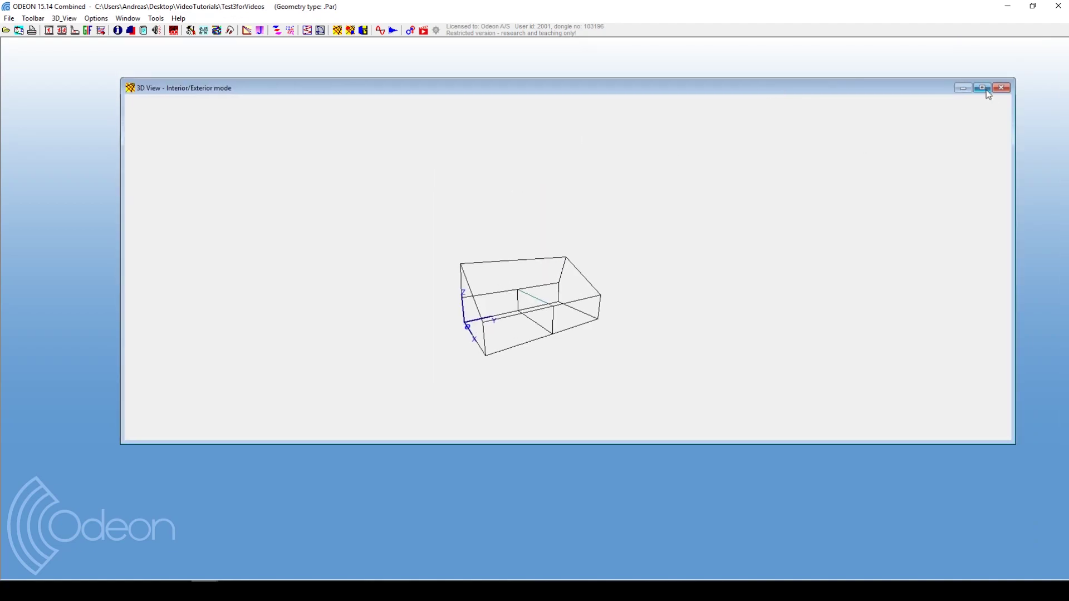
Show the 3D Materials view with its 11-surface material list
click(174, 30)
drag(458, 241, 550, 203)
scroll(552, 204, down, 3)
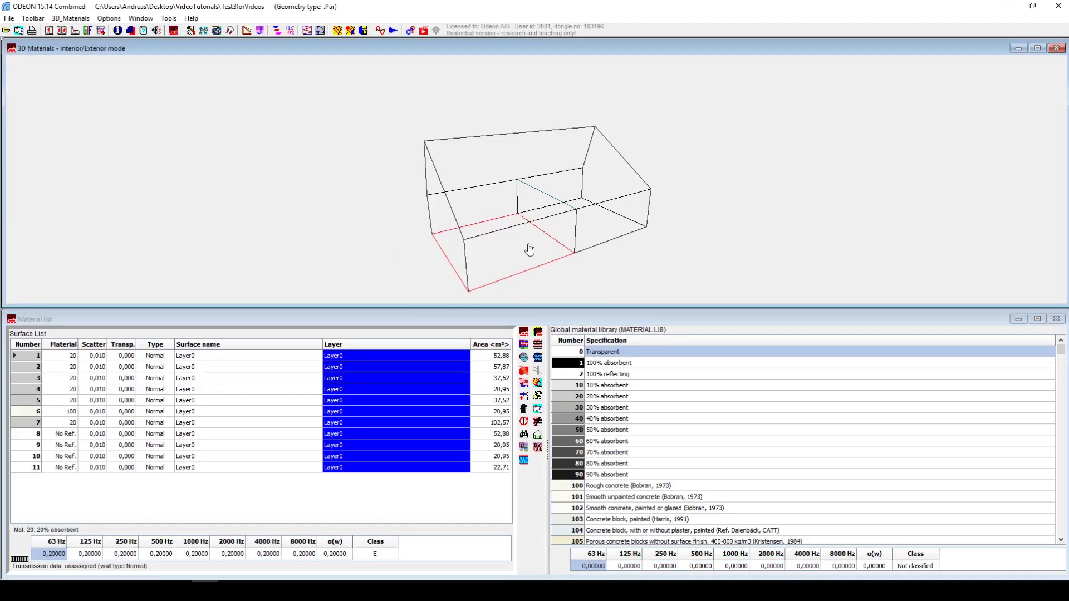
Assign material 20 (20% absorbent) to surface 8
drag(547, 241, 511, 255)
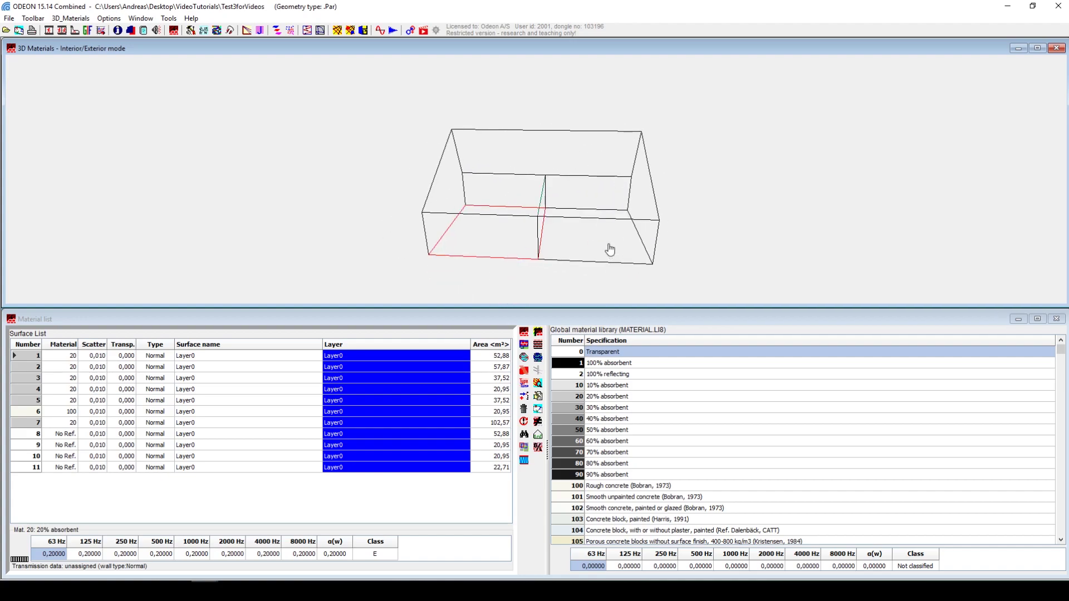
click(98, 356)
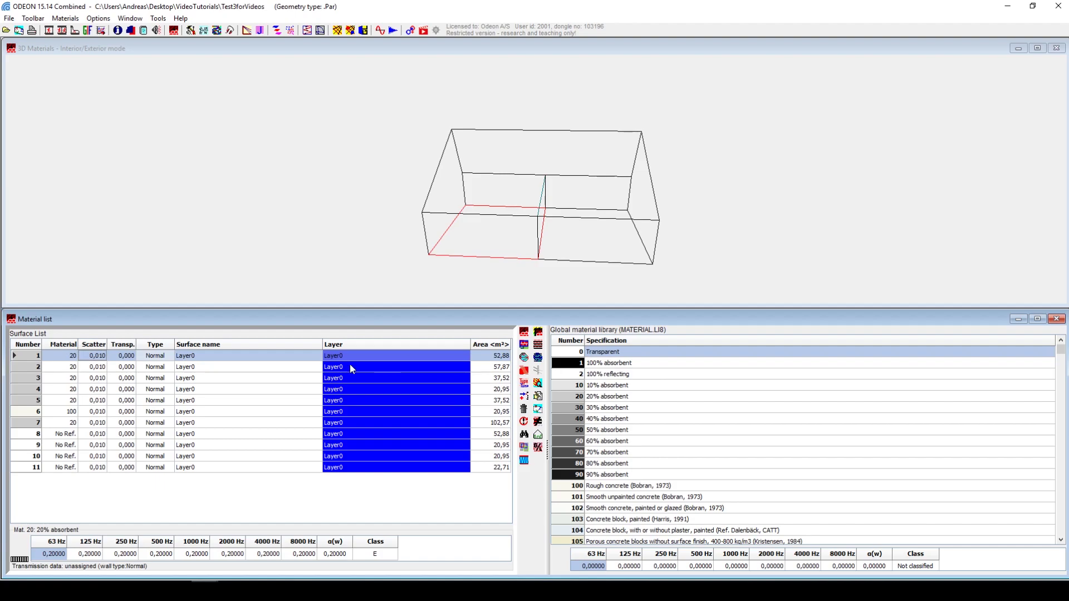
click(102, 436)
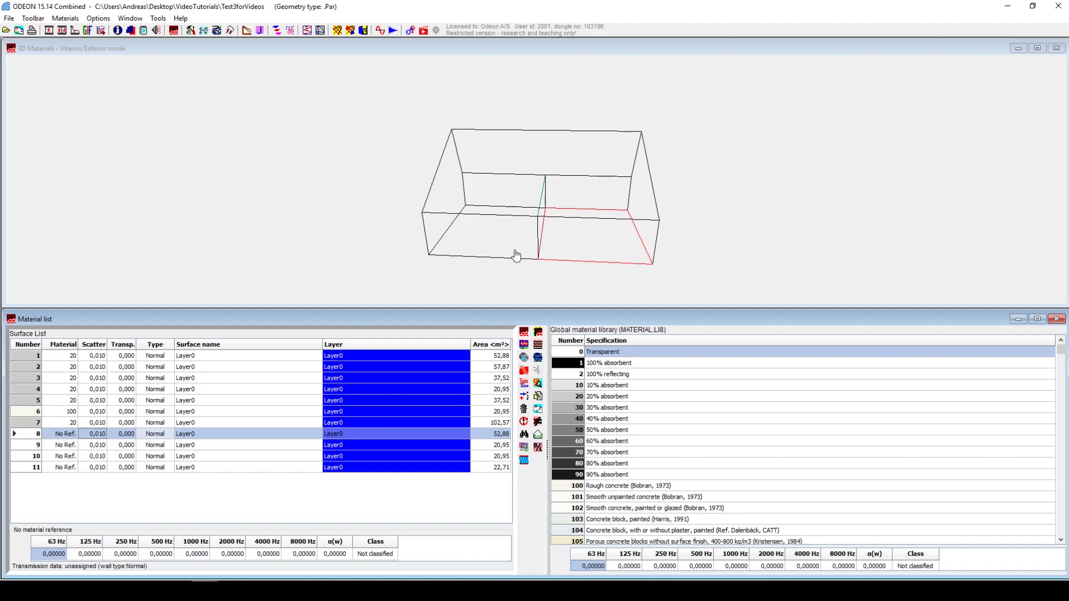
drag(513, 253, 509, 220)
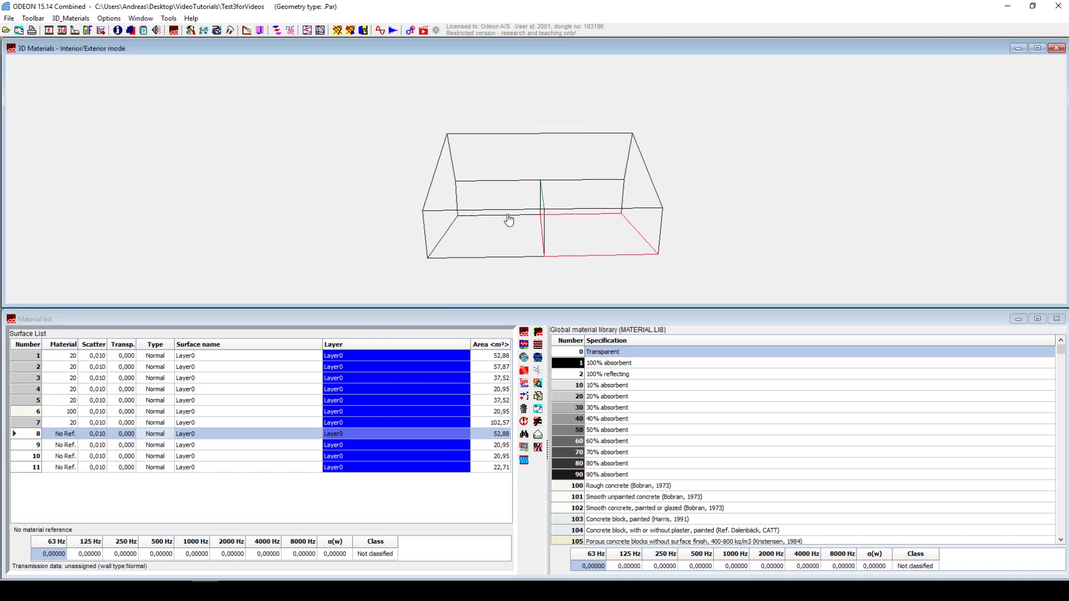
click(607, 398)
click(528, 336)
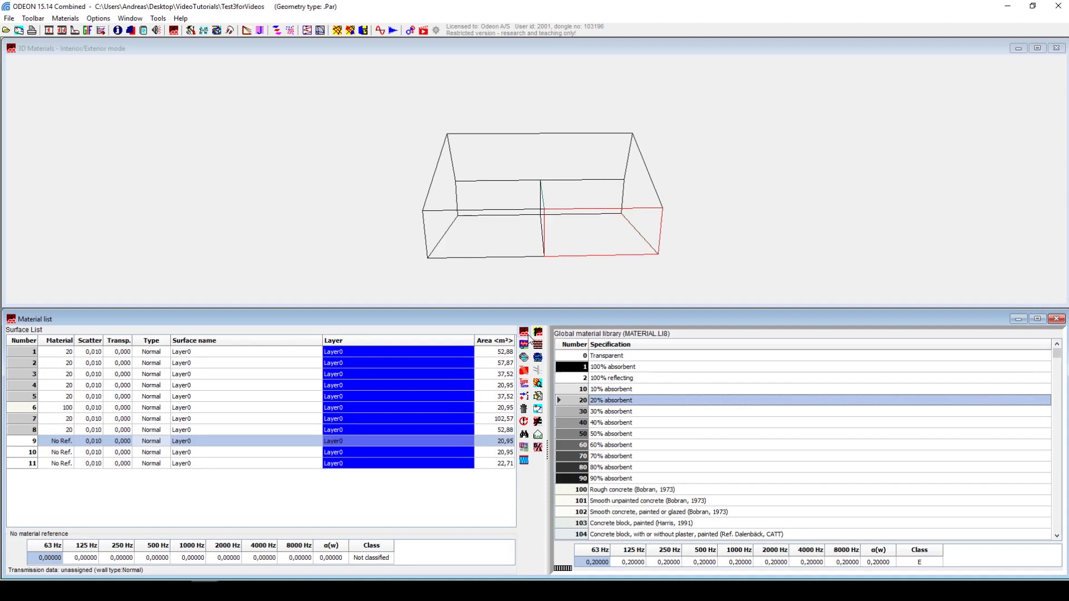
mouse_move(501, 268)
mouse_down()
mouse_move(490, 263)
mouse_move(501, 260)
mouse_up()
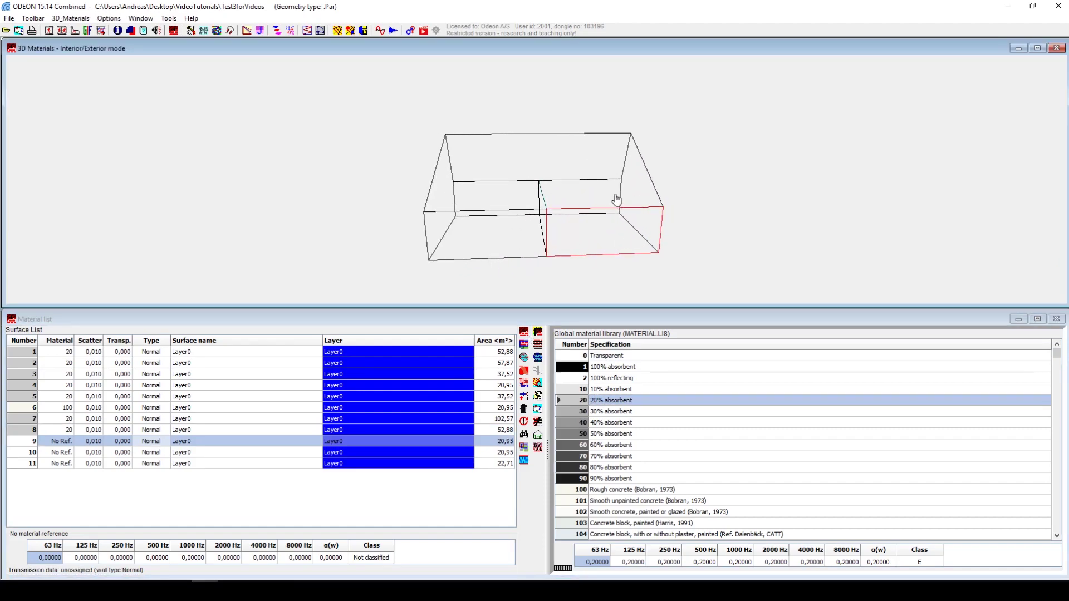
Give surface 9 the 20% absorbent material 20 as well
click(91, 368)
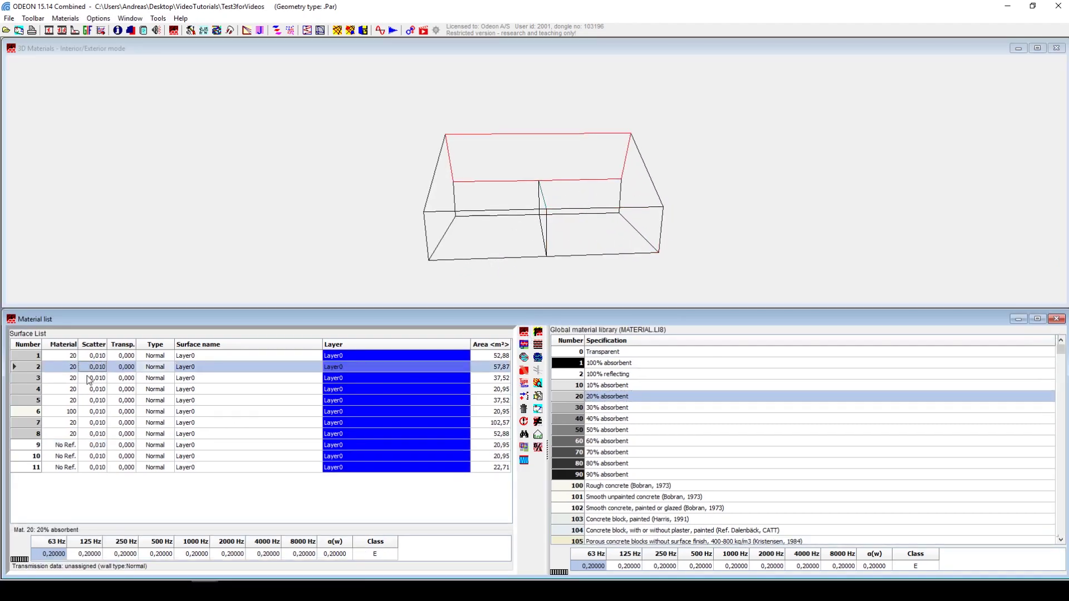
click(91, 378)
click(94, 394)
drag(621, 185, 553, 205)
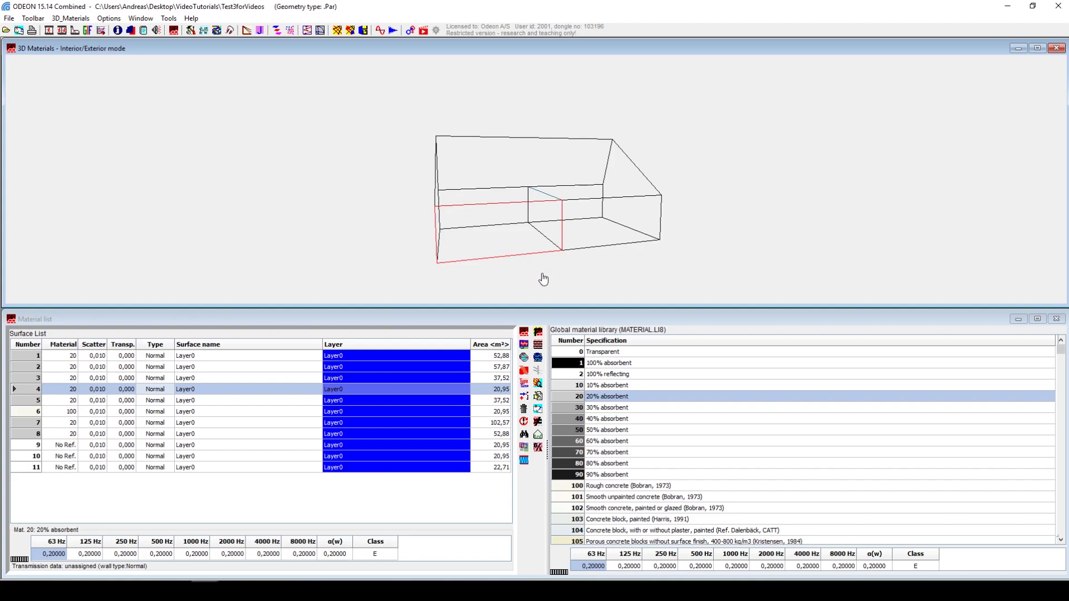
click(97, 445)
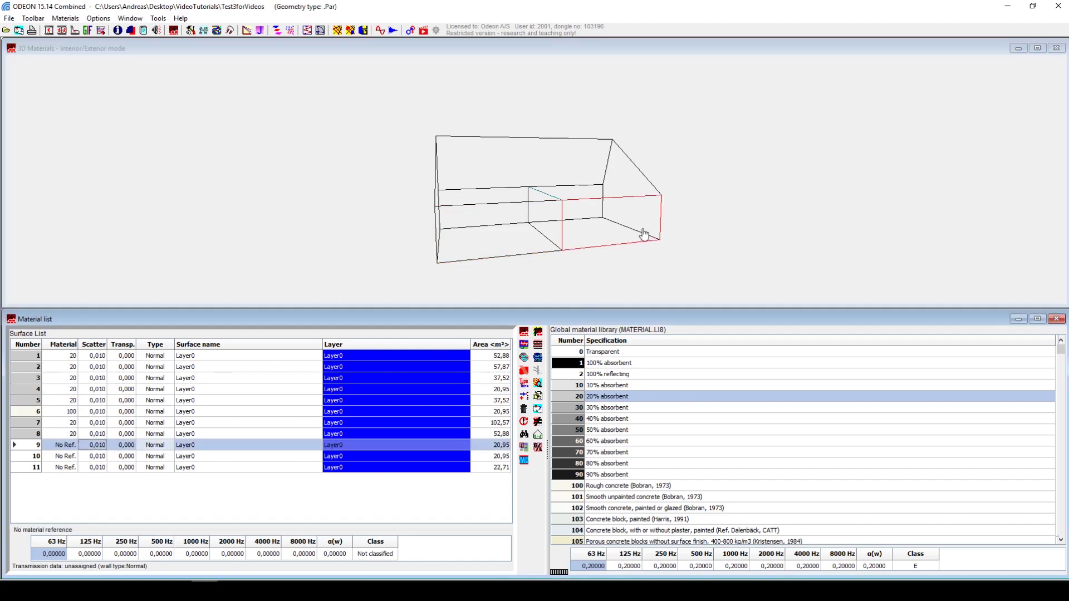
click(602, 400)
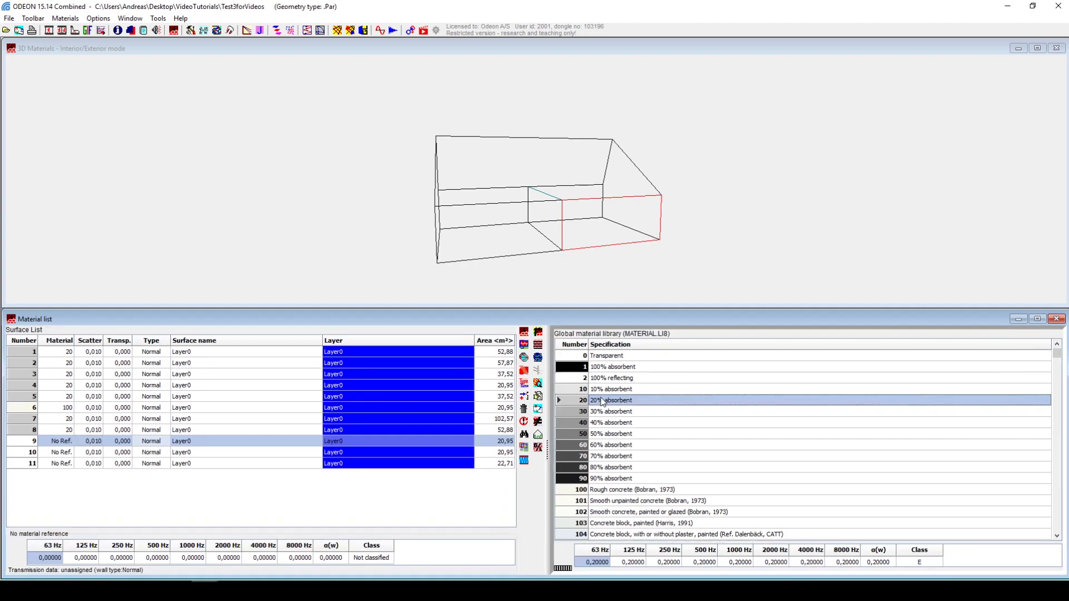
click(523, 334)
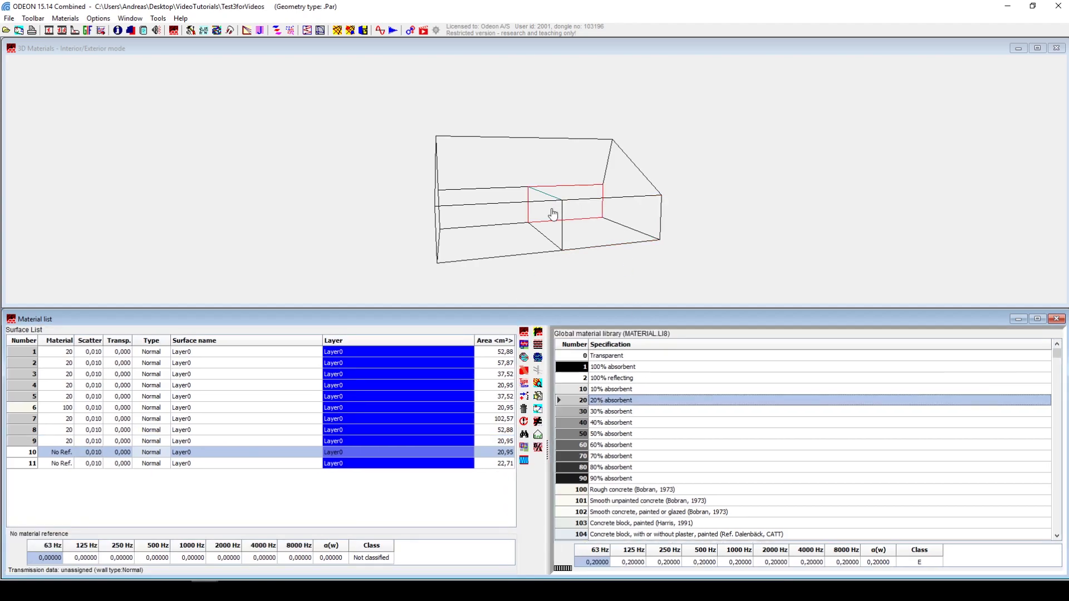
drag(549, 210, 551, 182)
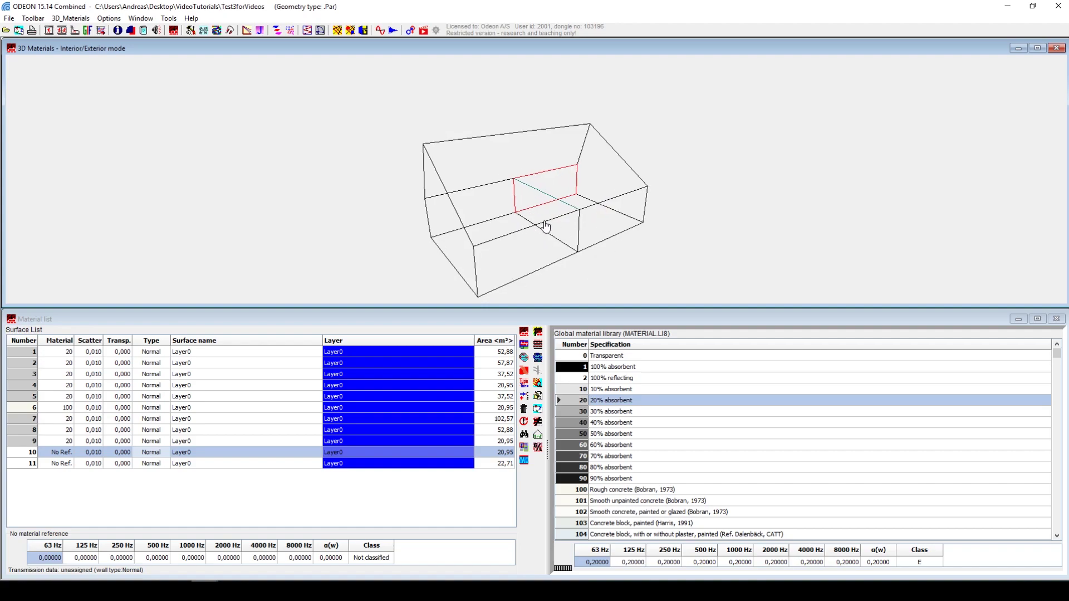
mouse_move(565, 236)
mouse_down()
mouse_move(508, 227)
mouse_move(547, 231)
mouse_up()
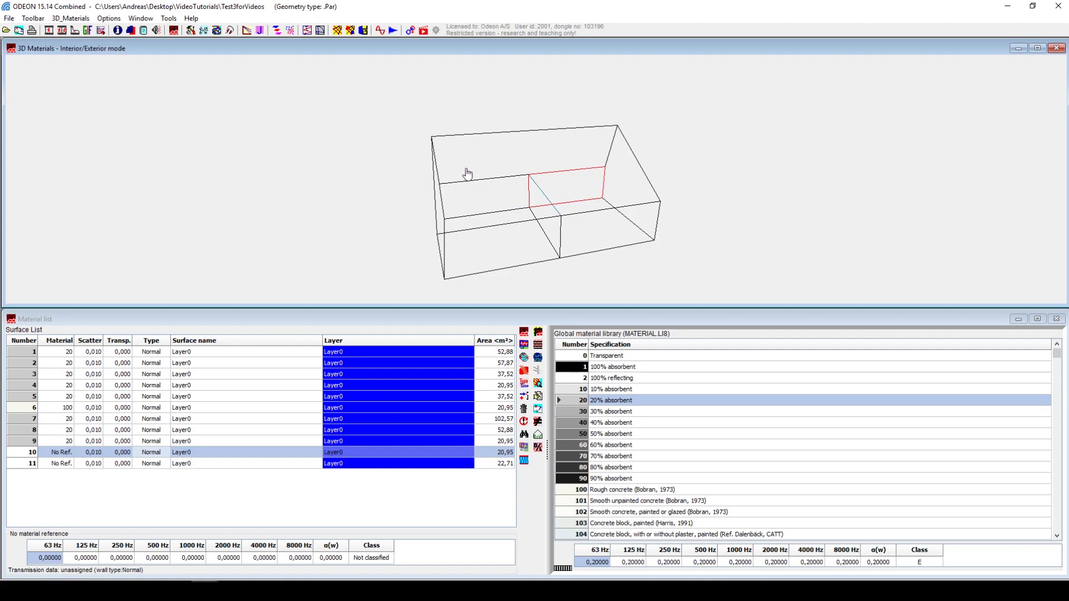
Draw a line from the front roof edge midpoint to the ridge and re-export to ODEON
key(alt+Tab)
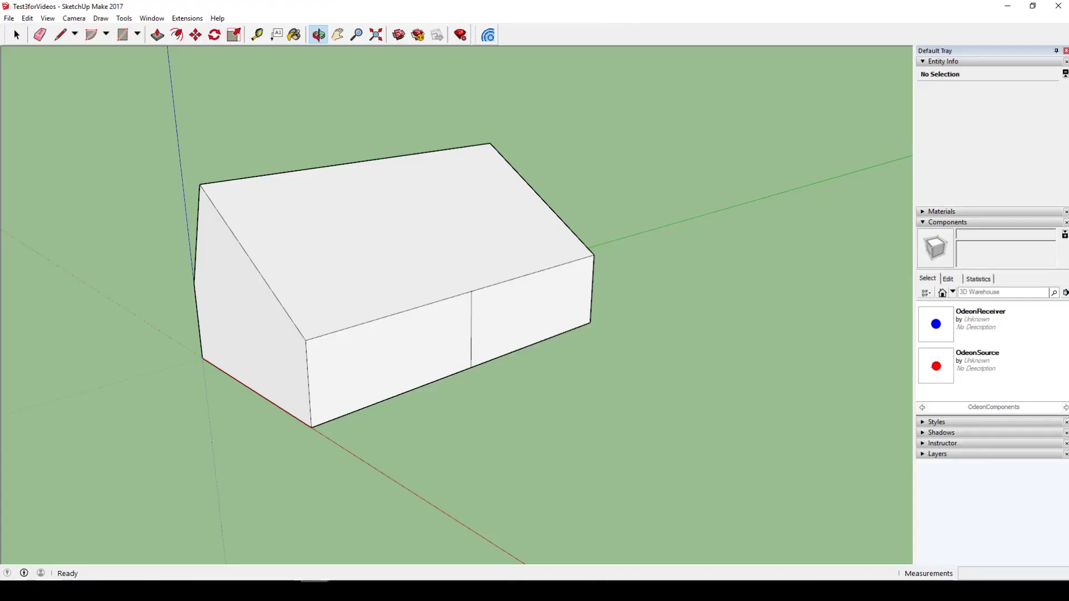
click(60, 34)
click(471, 291)
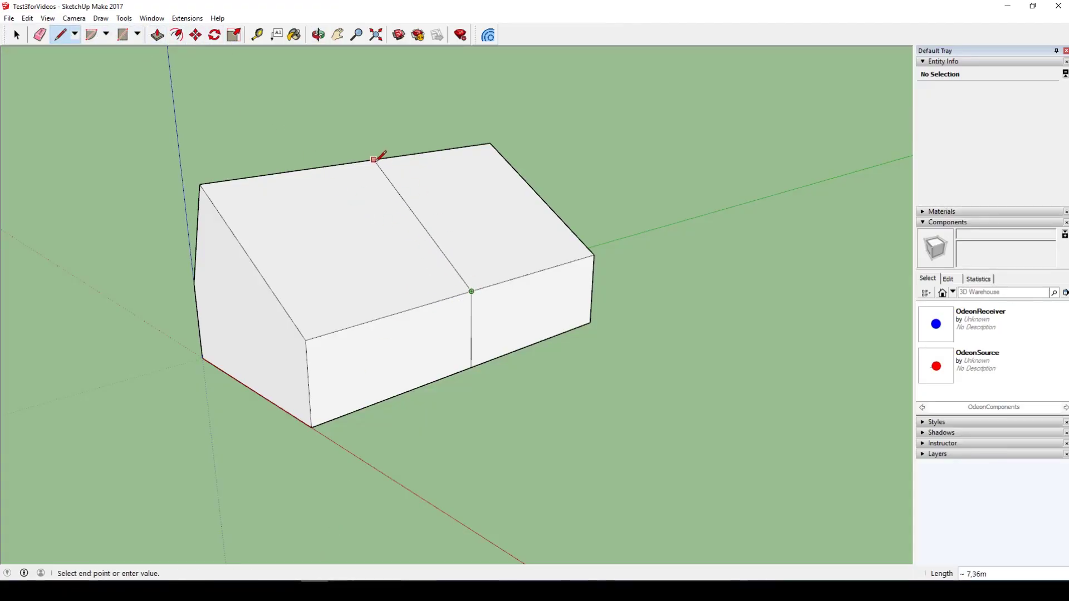
click(366, 161)
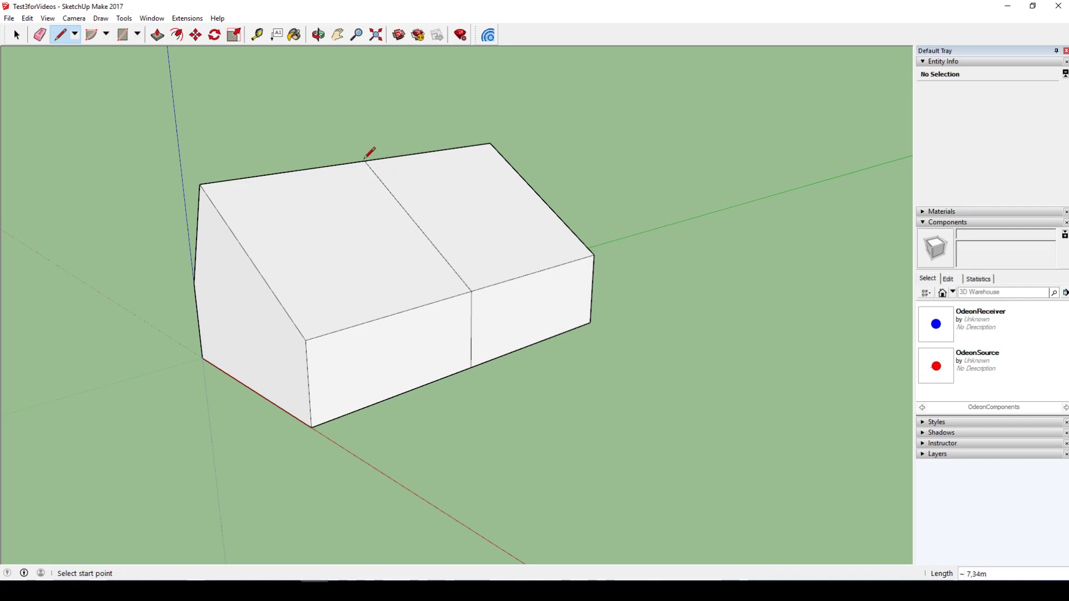
click(488, 35)
click(574, 337)
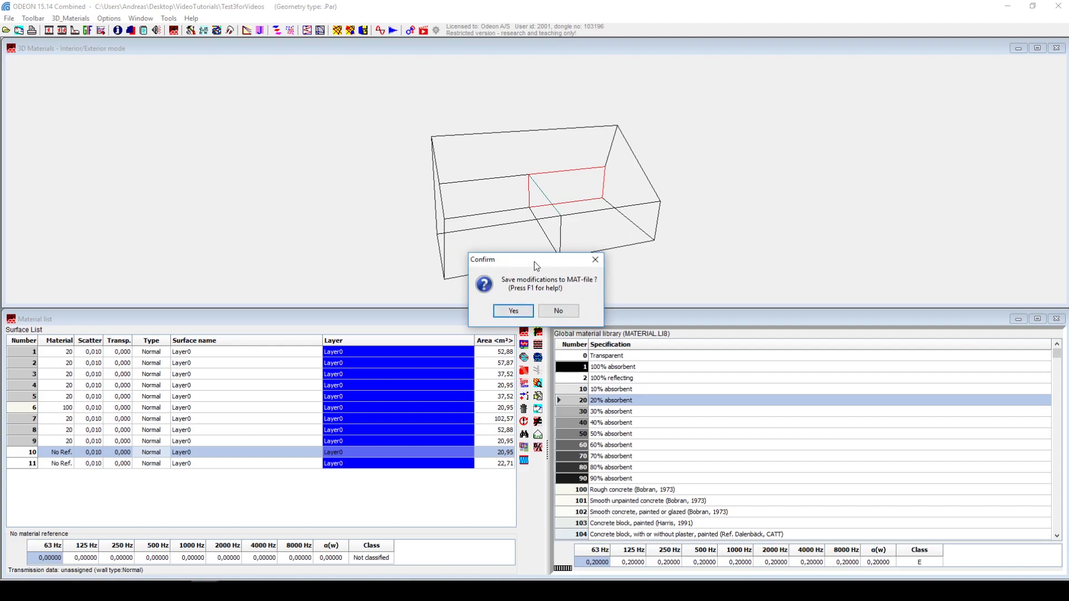
Save the material changes to the MAT-file and zoom out on the reloaded room
drag(538, 265, 774, 189)
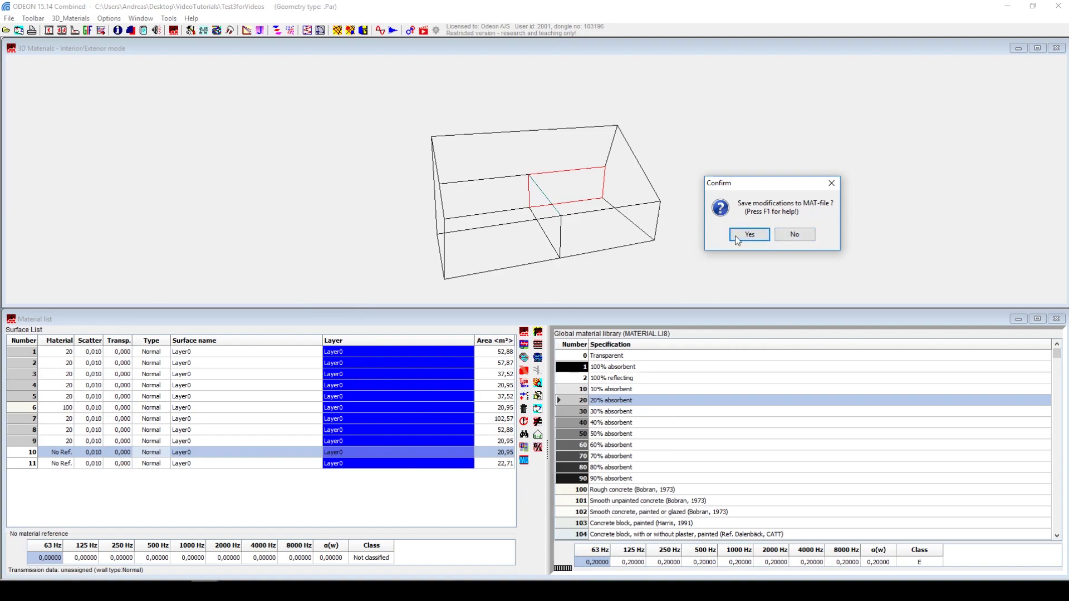
click(750, 235)
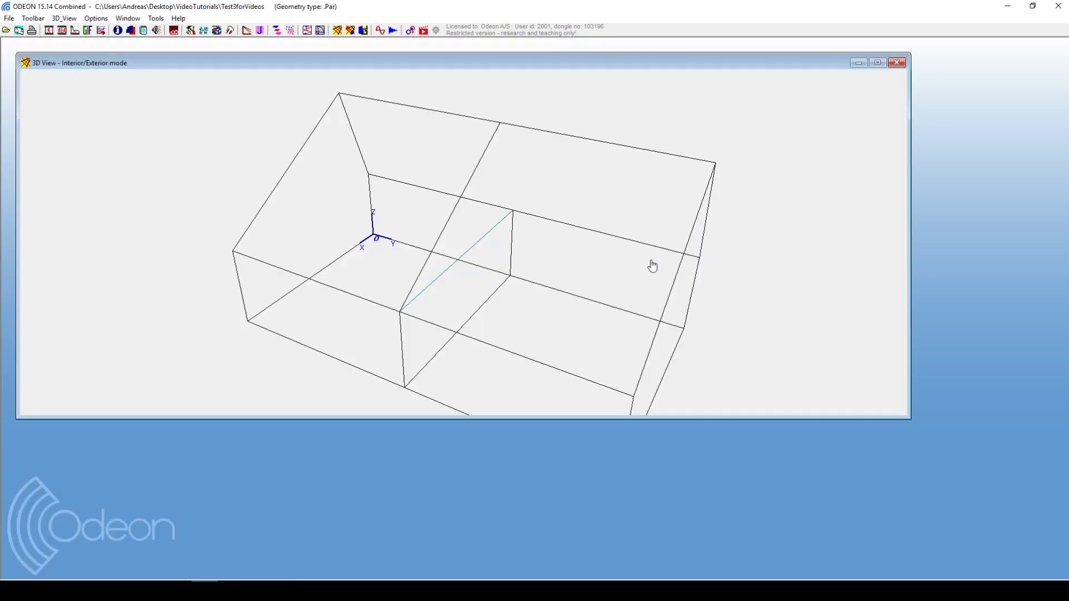
scroll(531, 301, down, 5)
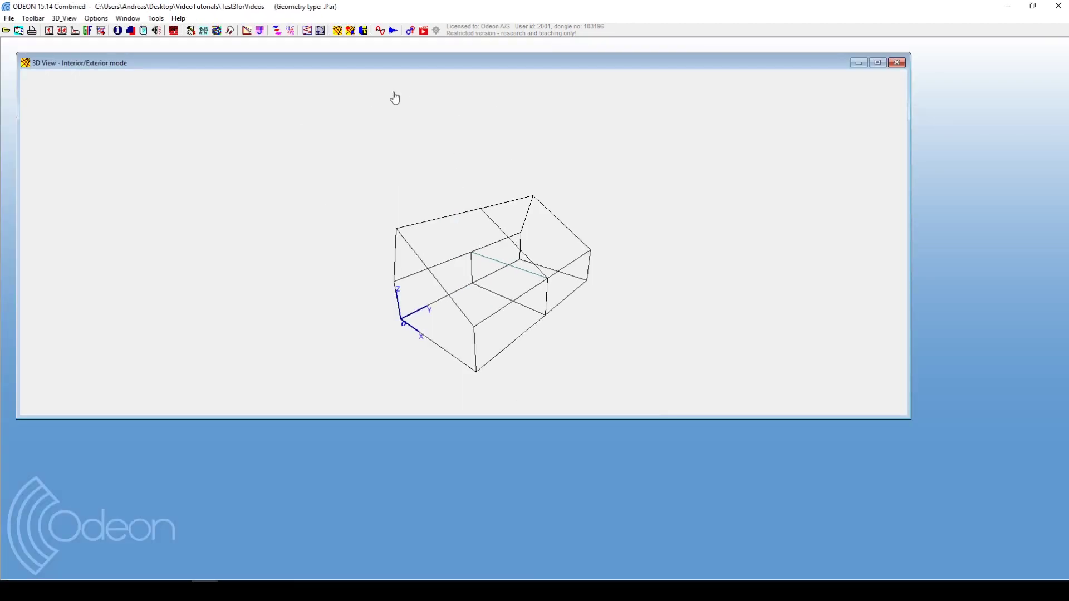
Open the surface material list and locate surface 7 in the 3D view
click(172, 30)
scroll(535, 210, up, 5)
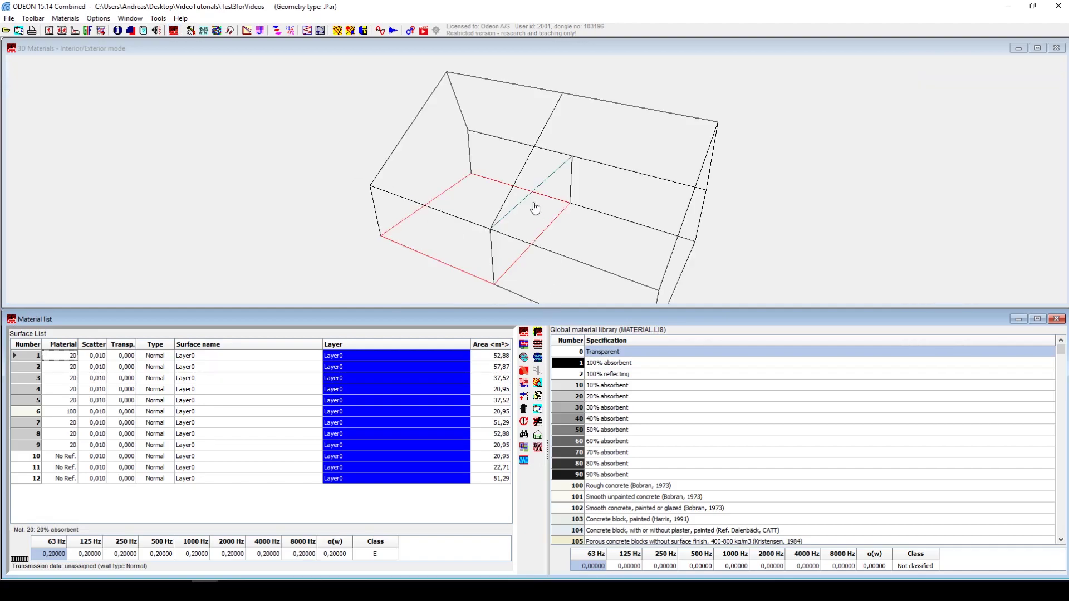
scroll(490, 211, down, 3)
scroll(524, 190, up, 1)
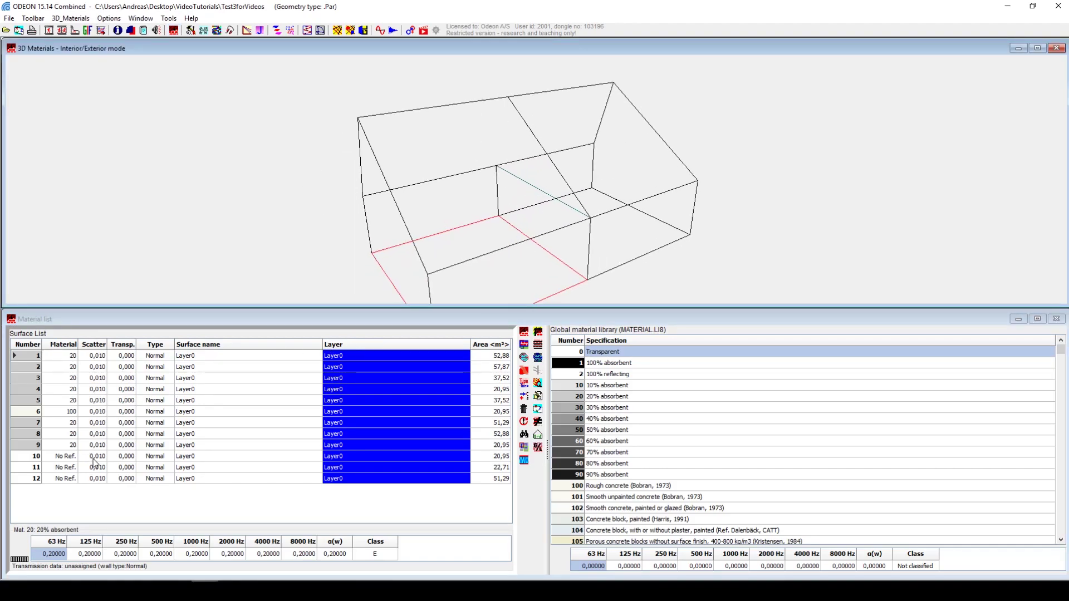
click(93, 425)
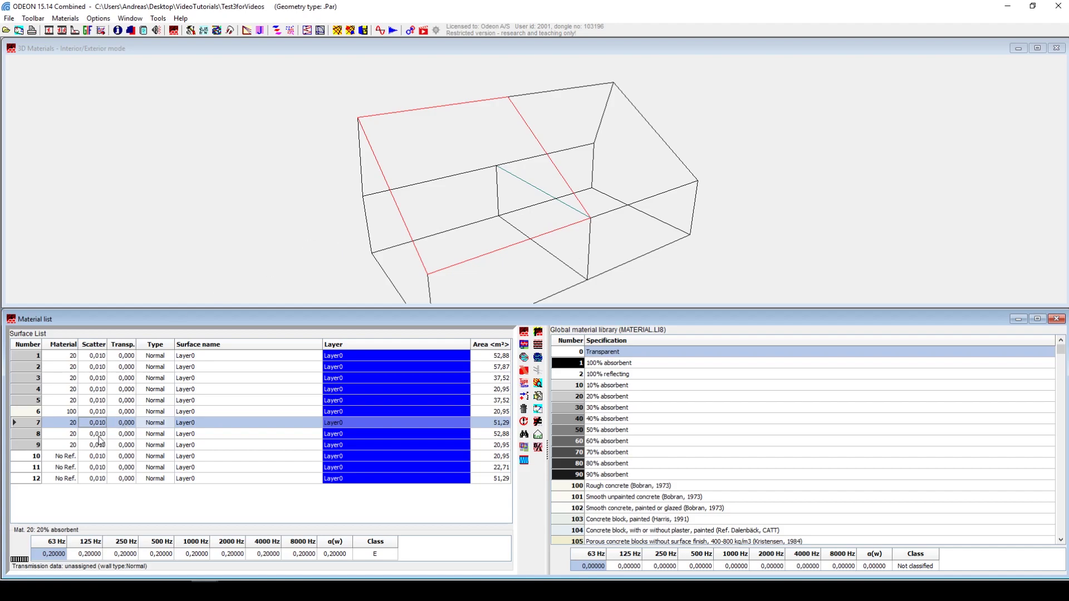
Assign the 90% absorbent material to roof surface 12
click(103, 458)
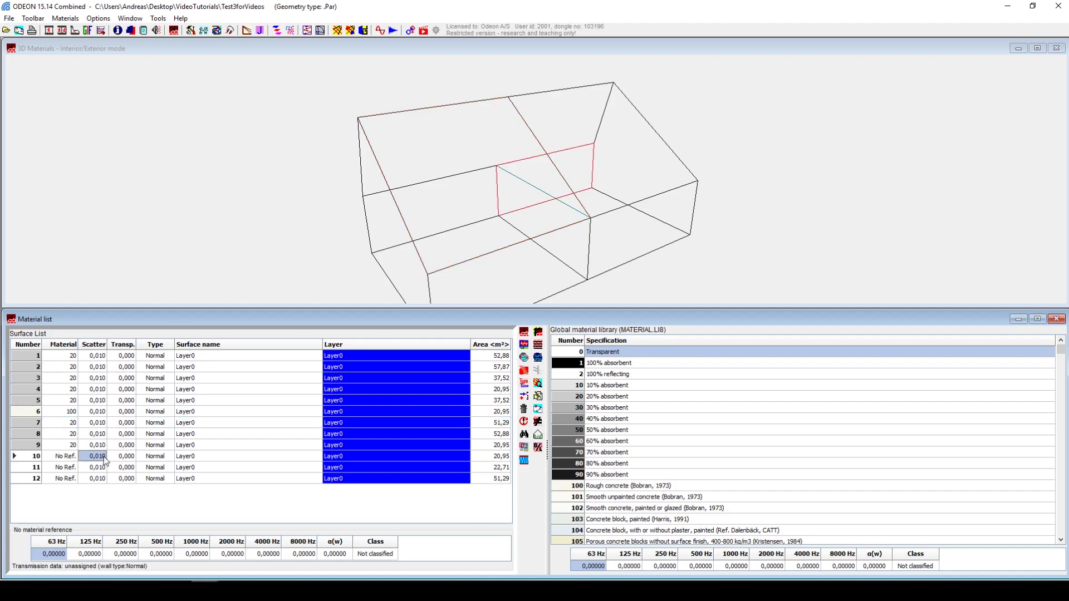
click(101, 469)
click(103, 479)
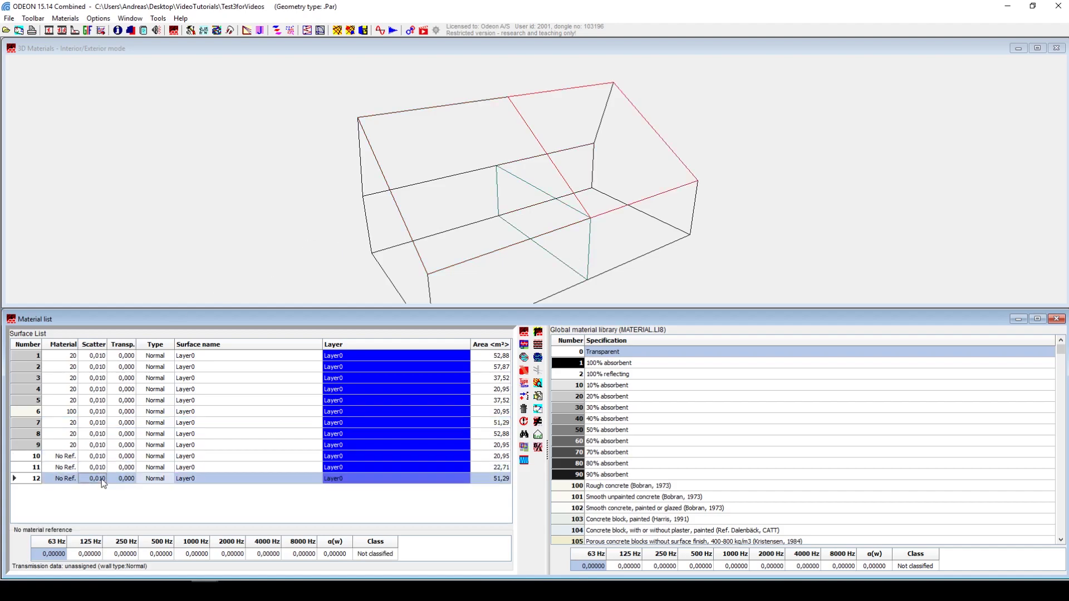
click(608, 476)
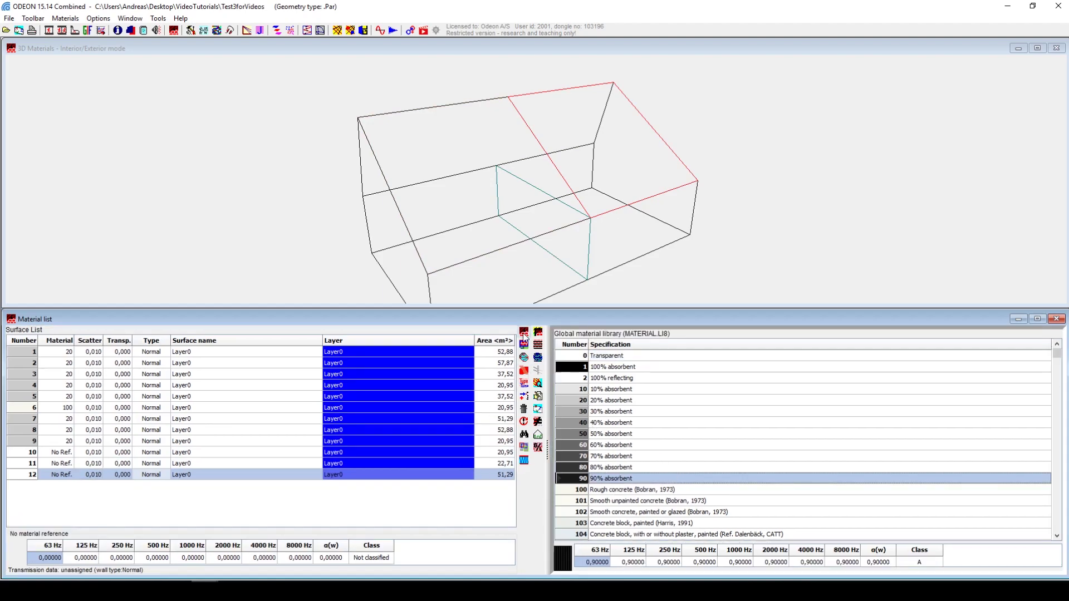
click(527, 371)
Rotate the room to a front view, select surface 10 and pick the 20% absorbent material
click(679, 225)
drag(678, 226, 3, 462)
click(90, 456)
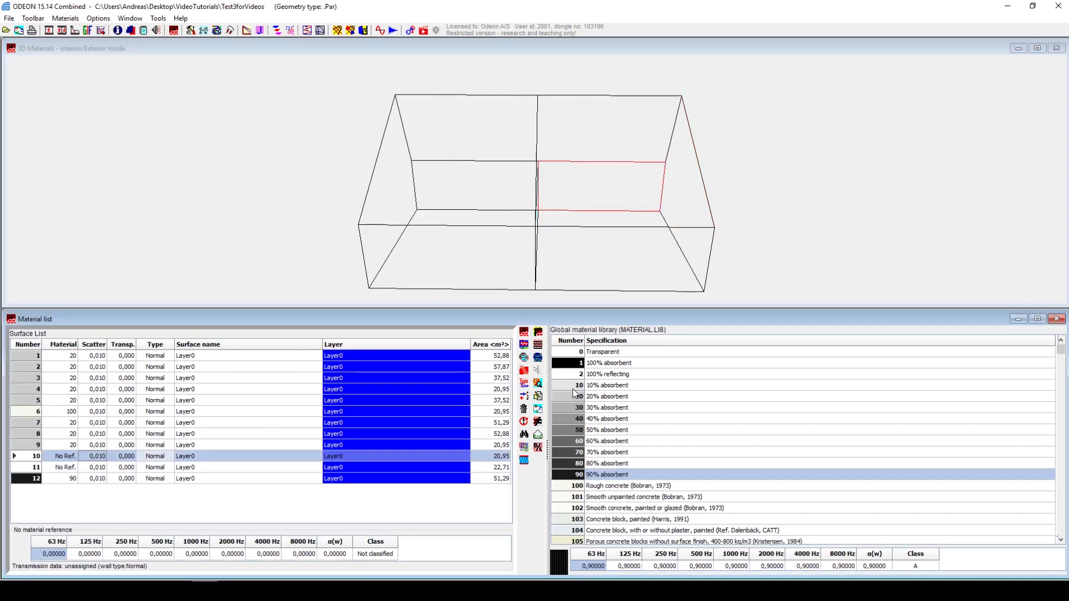
click(607, 397)
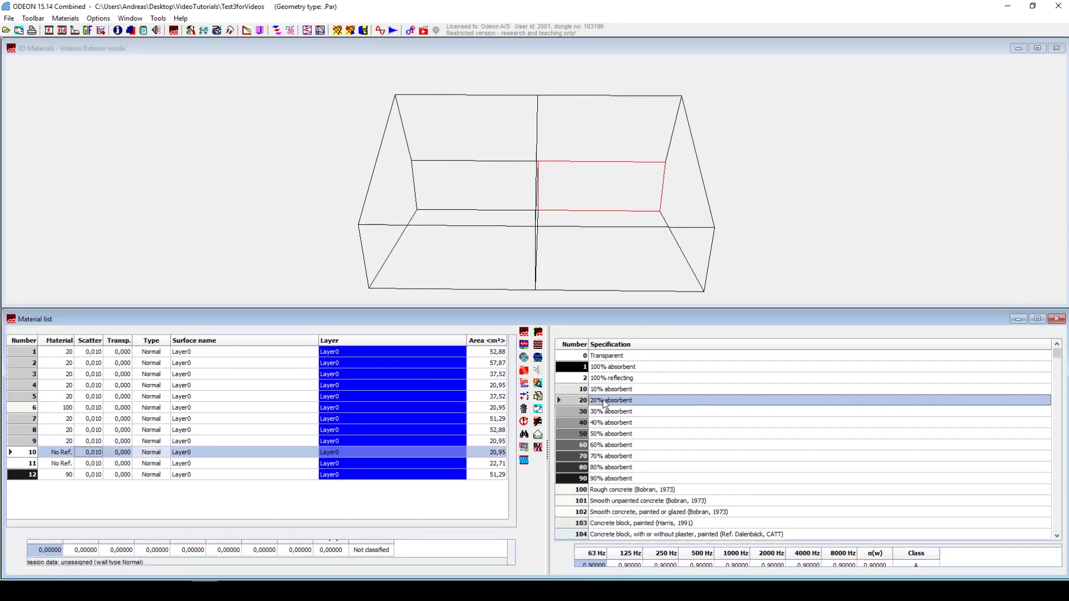
click(524, 332)
click(524, 332)
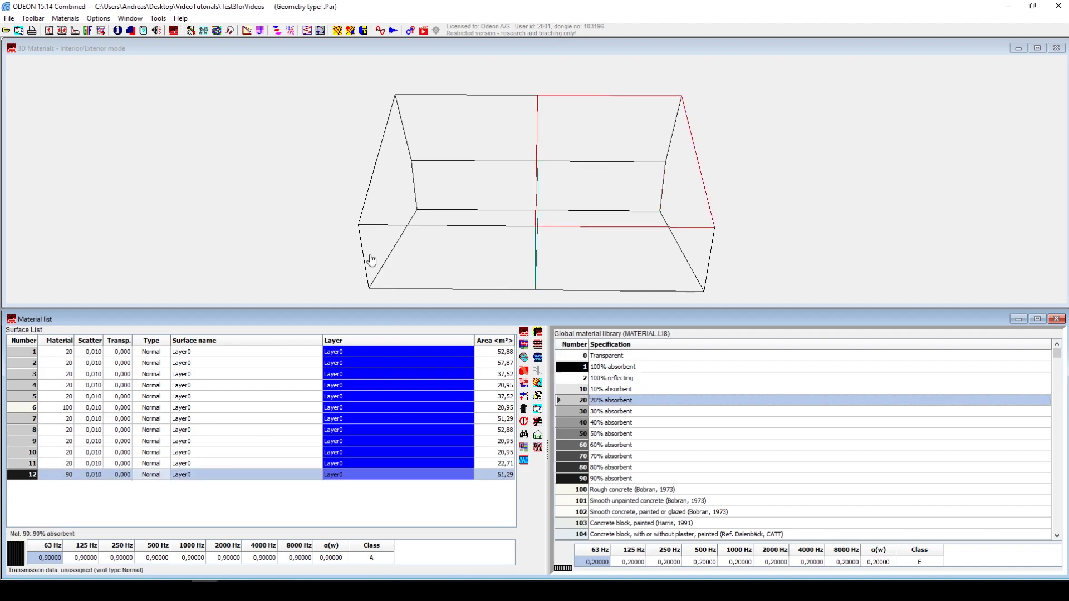
drag(371, 263, 441, 220)
drag(590, 256, 590, 232)
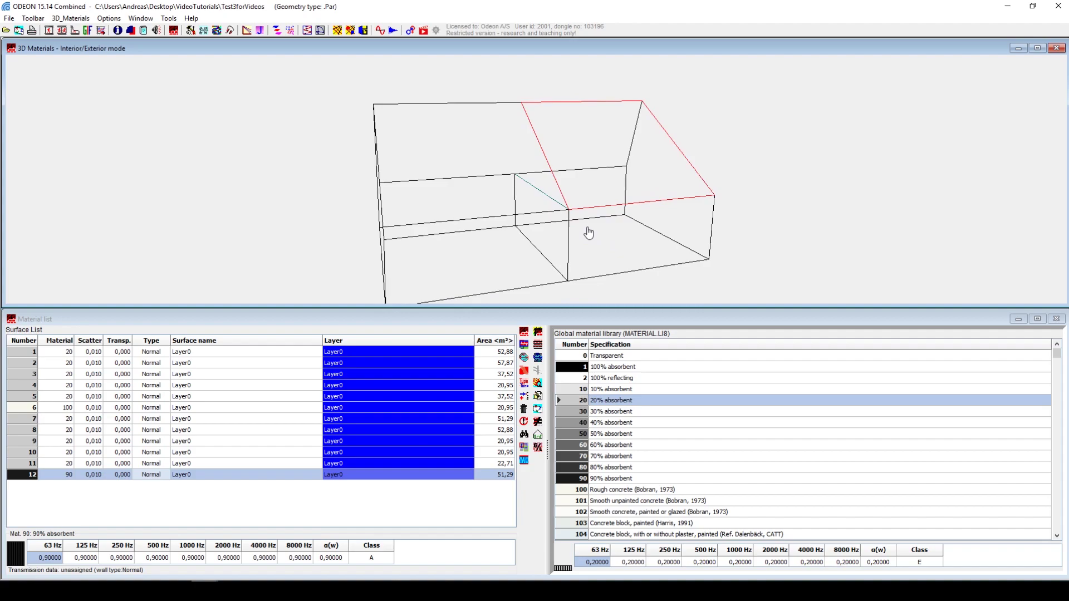
drag(498, 148, 536, 186)
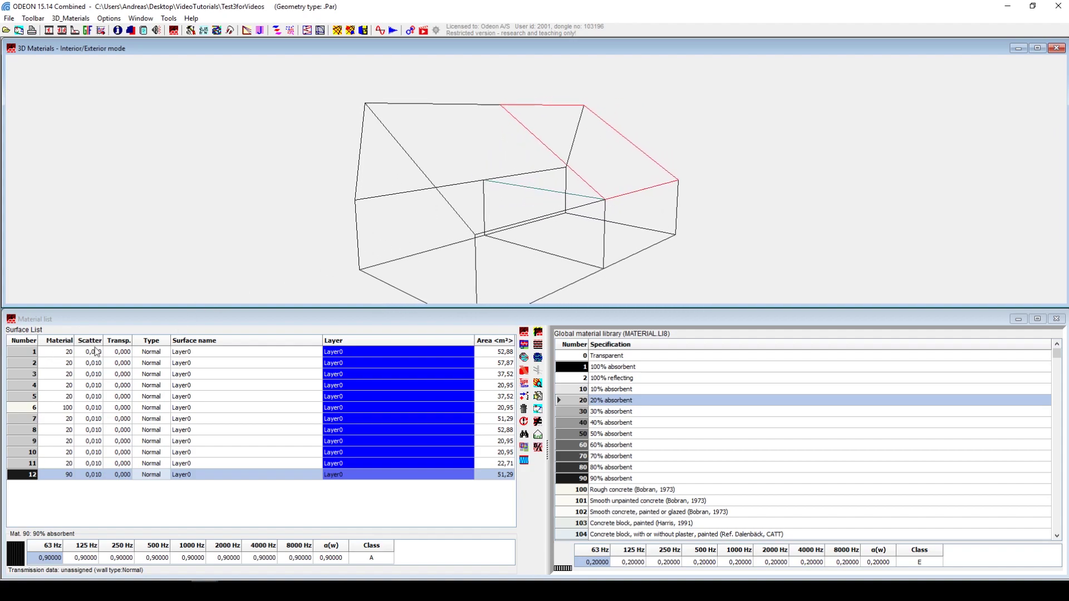
drag(493, 247, 449, 263)
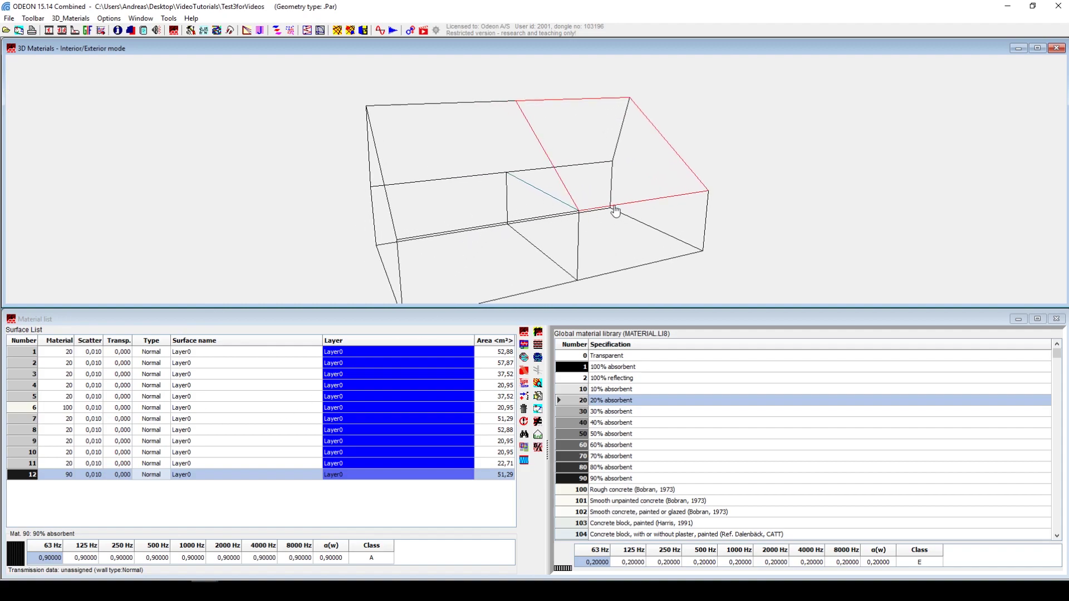
mouse_move(610, 210)
mouse_down()
mouse_move(567, 225)
mouse_move(553, 217)
mouse_move(603, 203)
mouse_move(593, 206)
mouse_up()
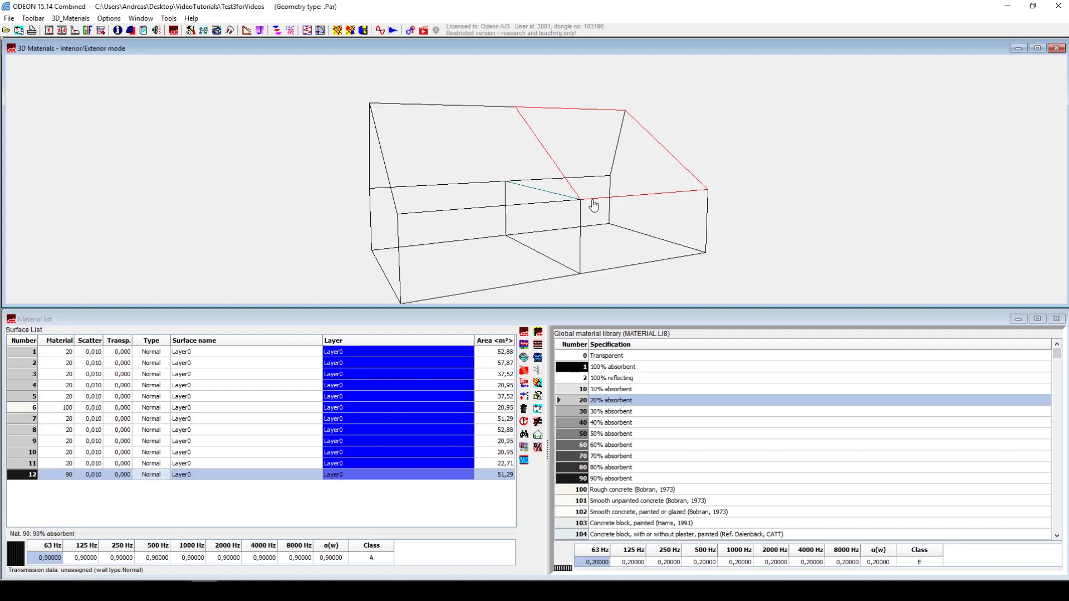
drag(528, 238, 589, 276)
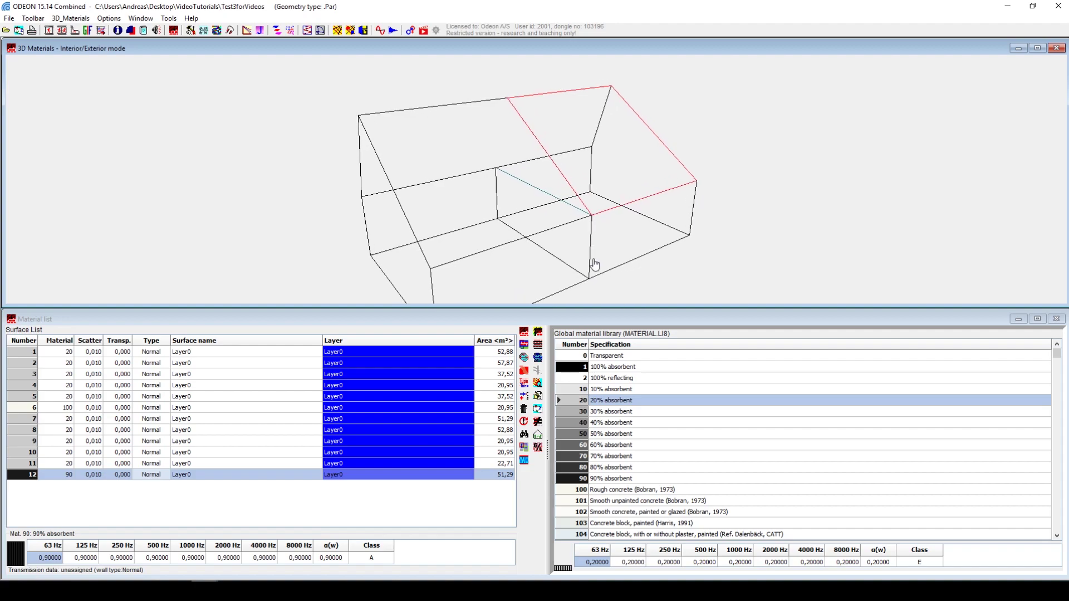
Switch to source and receiver editing and orbit the room to view them
key(ctrl+shift+s)
drag(422, 231, 457, 233)
drag(604, 181, 522, 201)
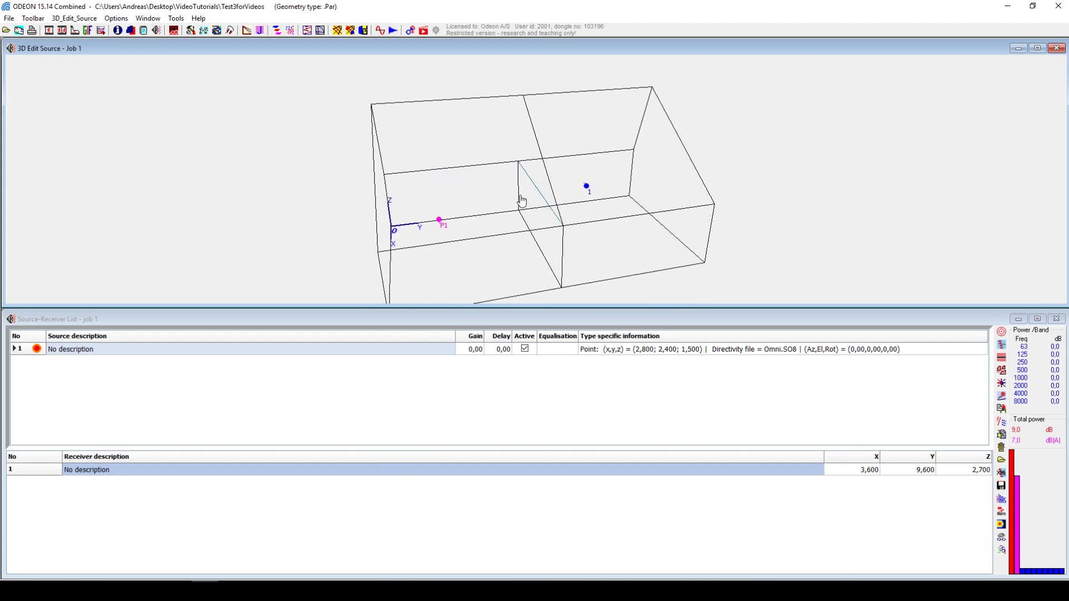
Define and display the receiver grid on floor surface 1, covering only the original half
click(217, 30)
click(513, 383)
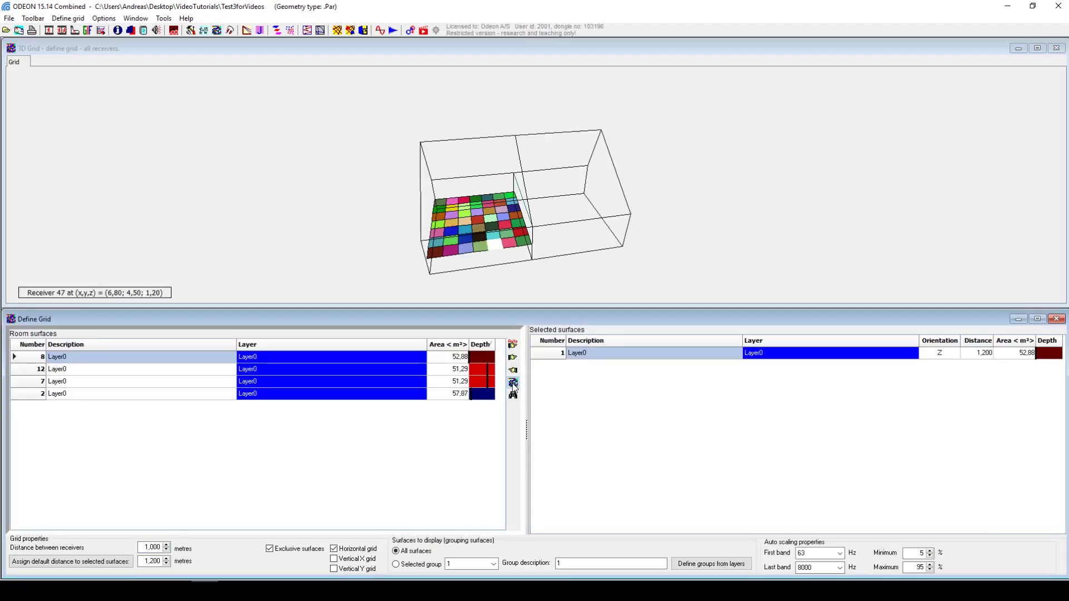
drag(488, 267, 503, 181)
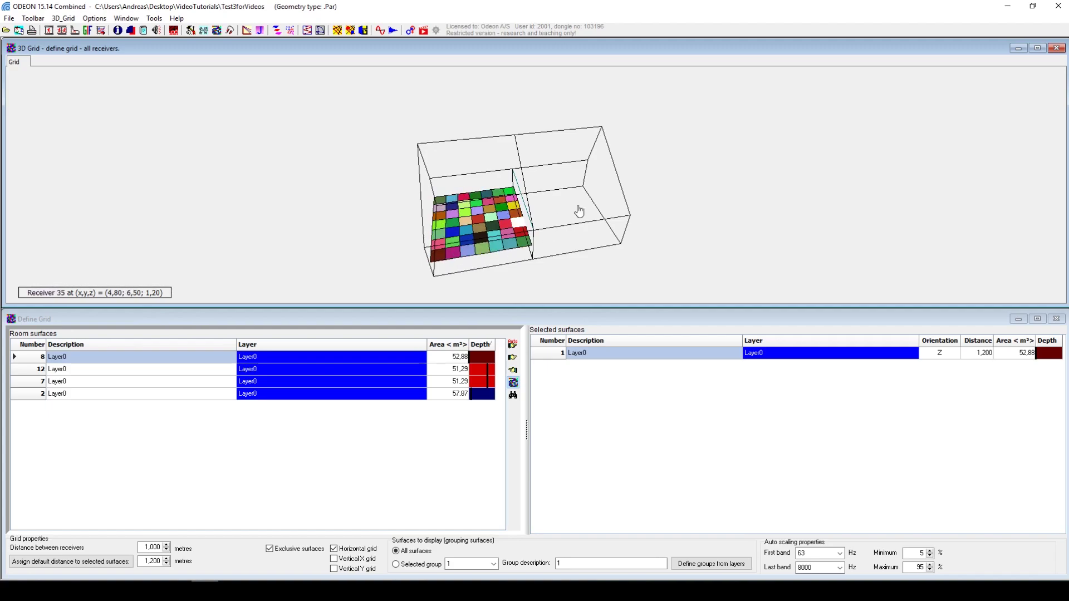
drag(535, 250, 504, 239)
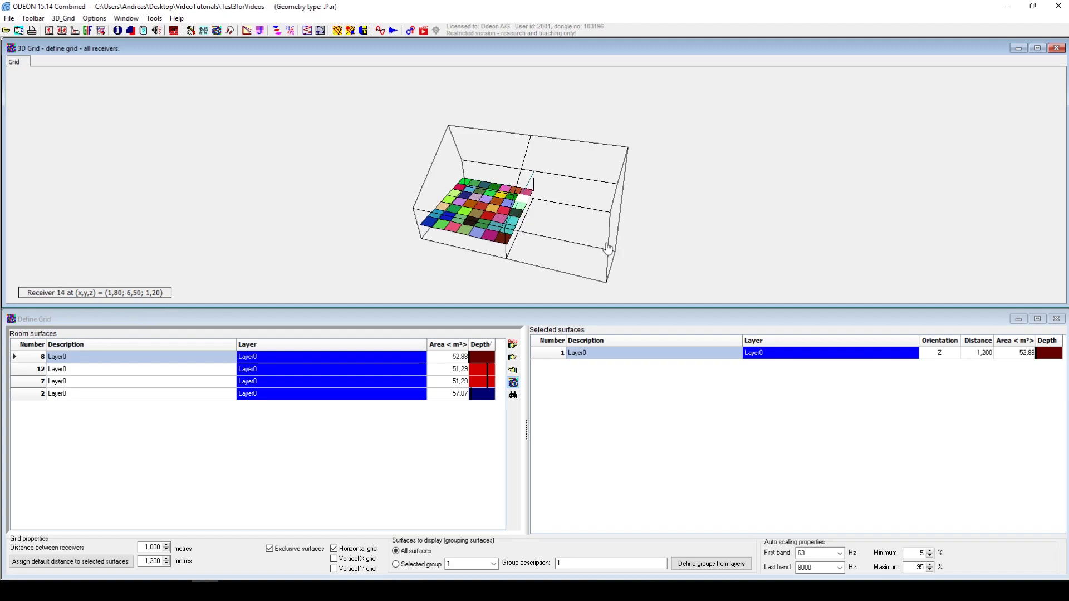
drag(489, 232, 513, 214)
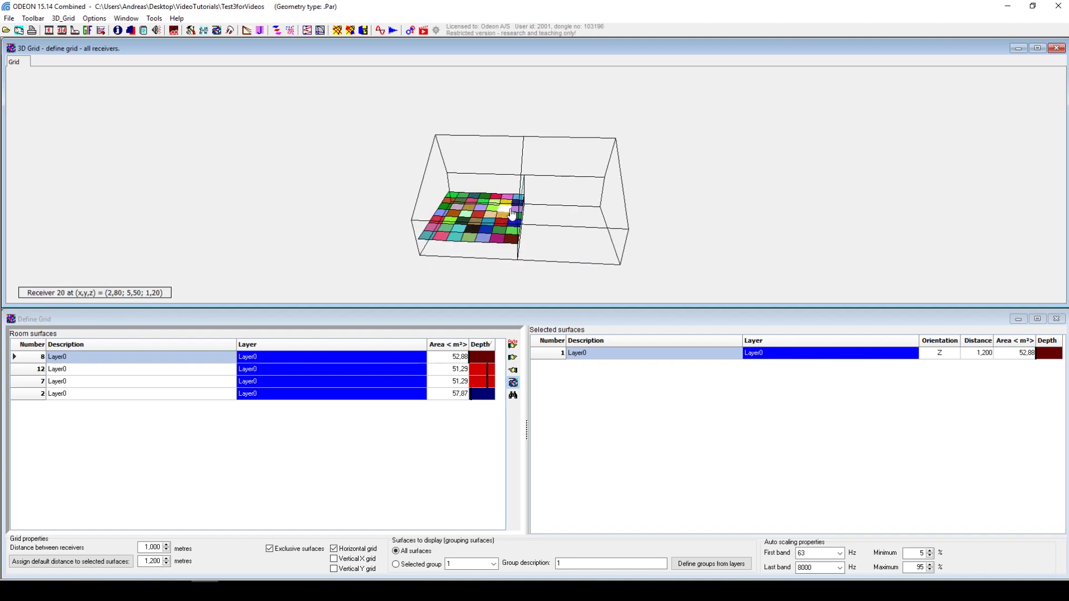
click(261, 33)
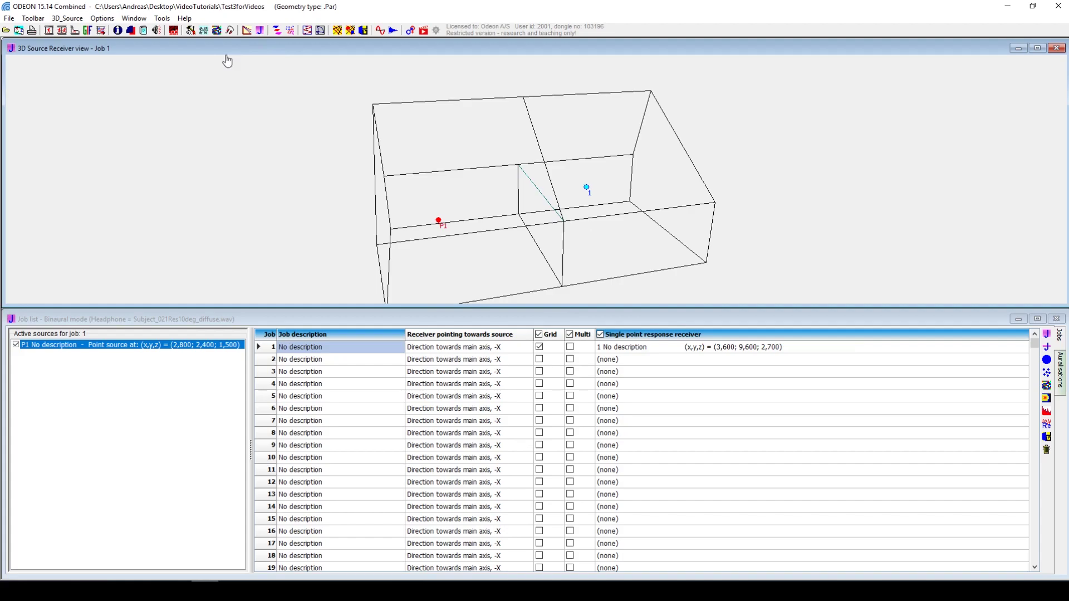
click(217, 31)
drag(475, 233, 688, 216)
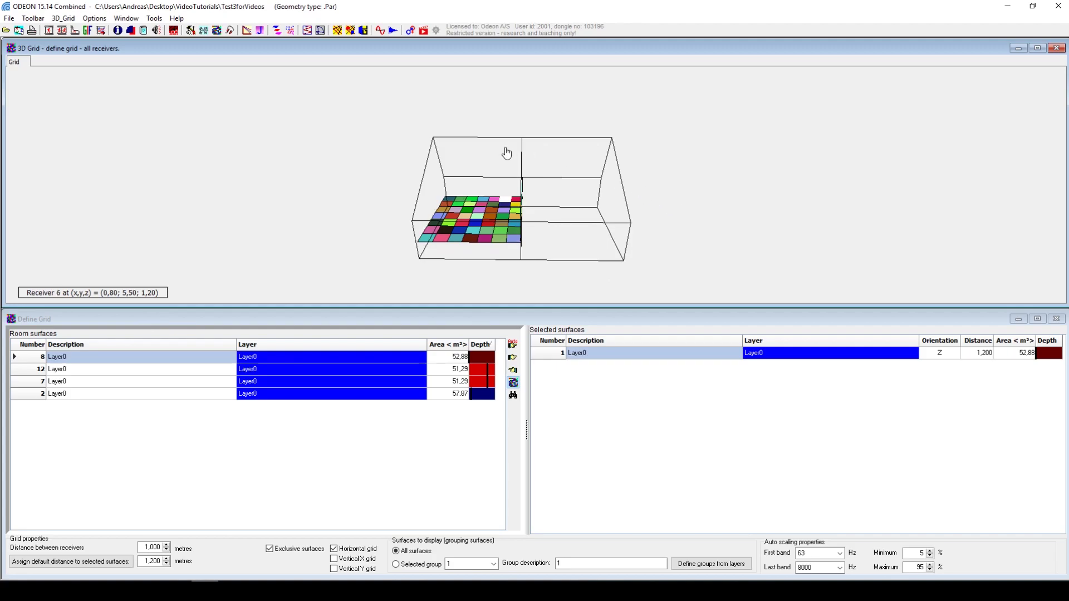
drag(365, 167, 371, 215)
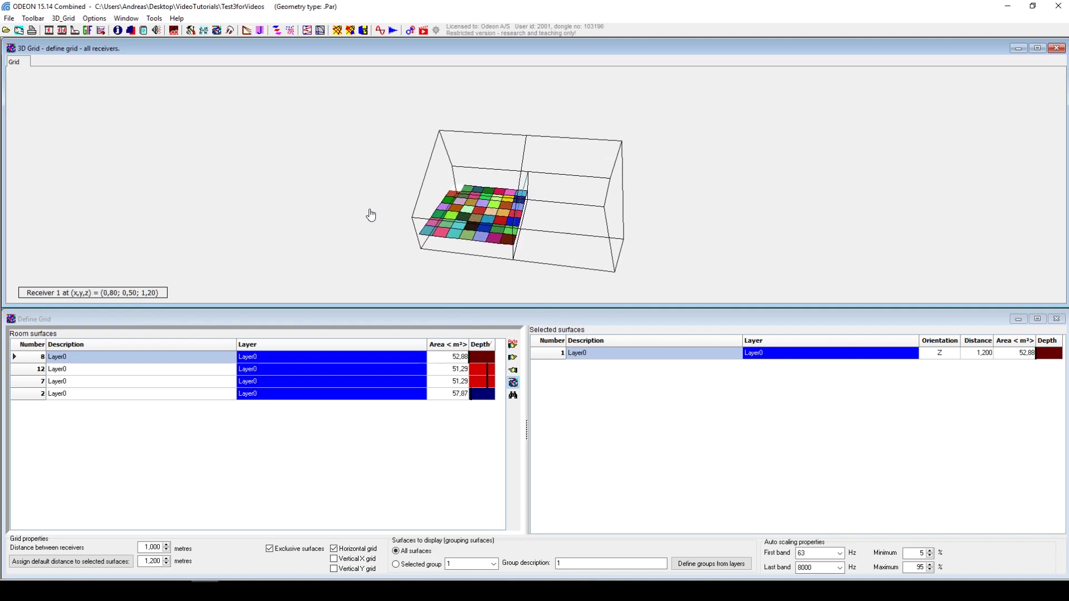